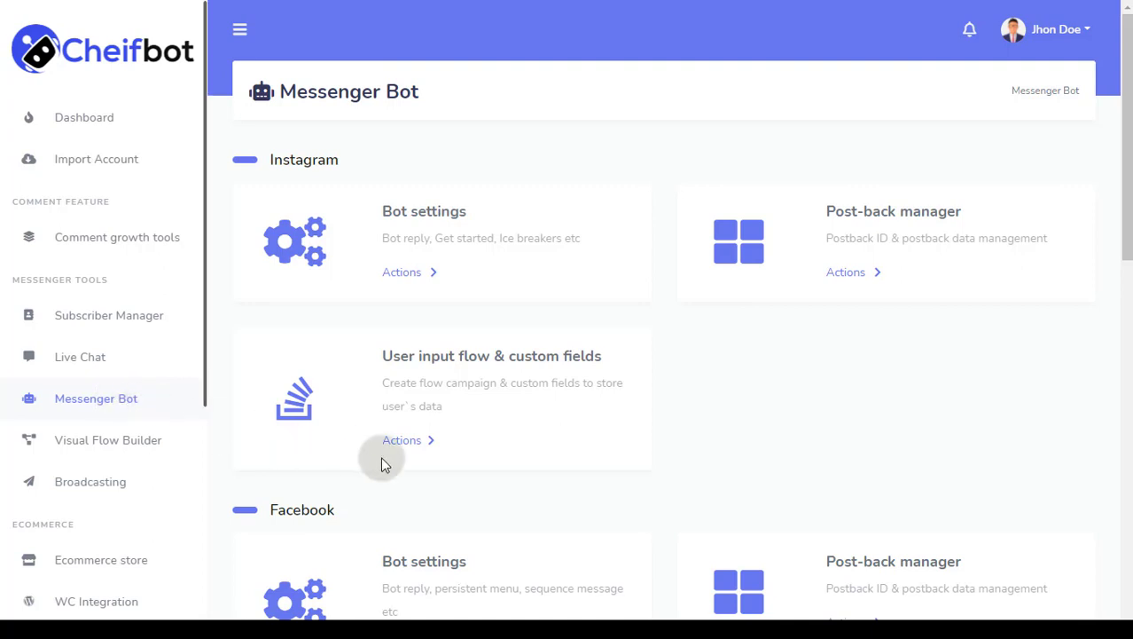
Step: Look over the Instagram and Facebook tools offered for the Messenger Bot, from bot settings to the WooCommerce abandoned cart
{"action": "scroll", "coordinate": [656, 474], "scroll_direction": "down", "scroll_amount": 3}
{"action": "scroll", "coordinate": [655, 474], "scroll_direction": "down", "scroll_amount": 2}
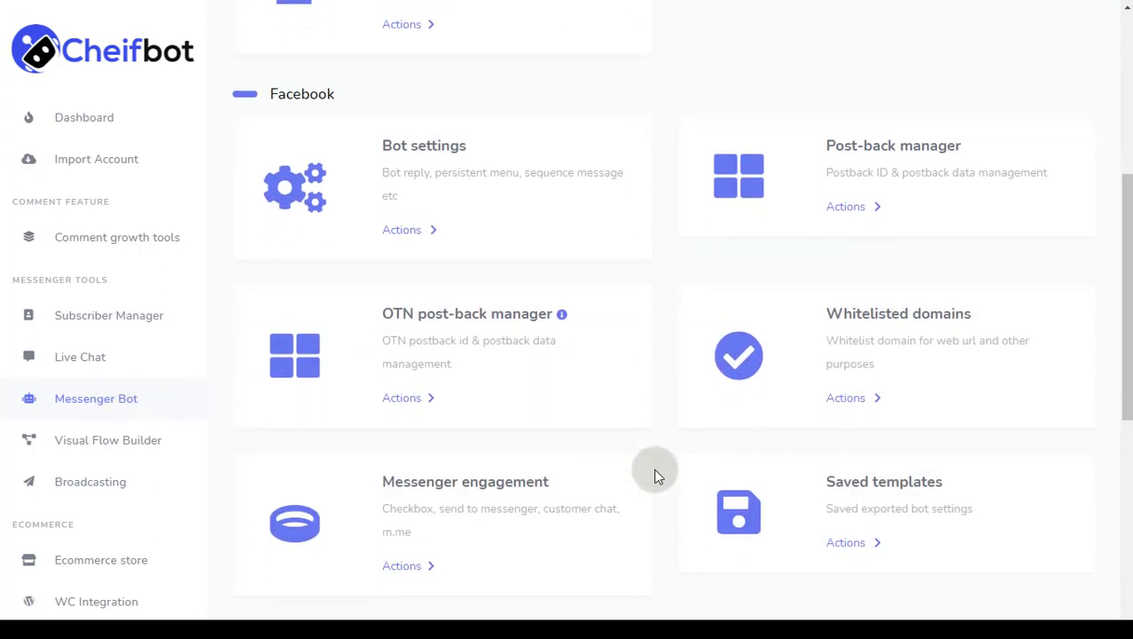
{"action": "scroll", "coordinate": [655, 472], "scroll_direction": "down", "scroll_amount": 1}
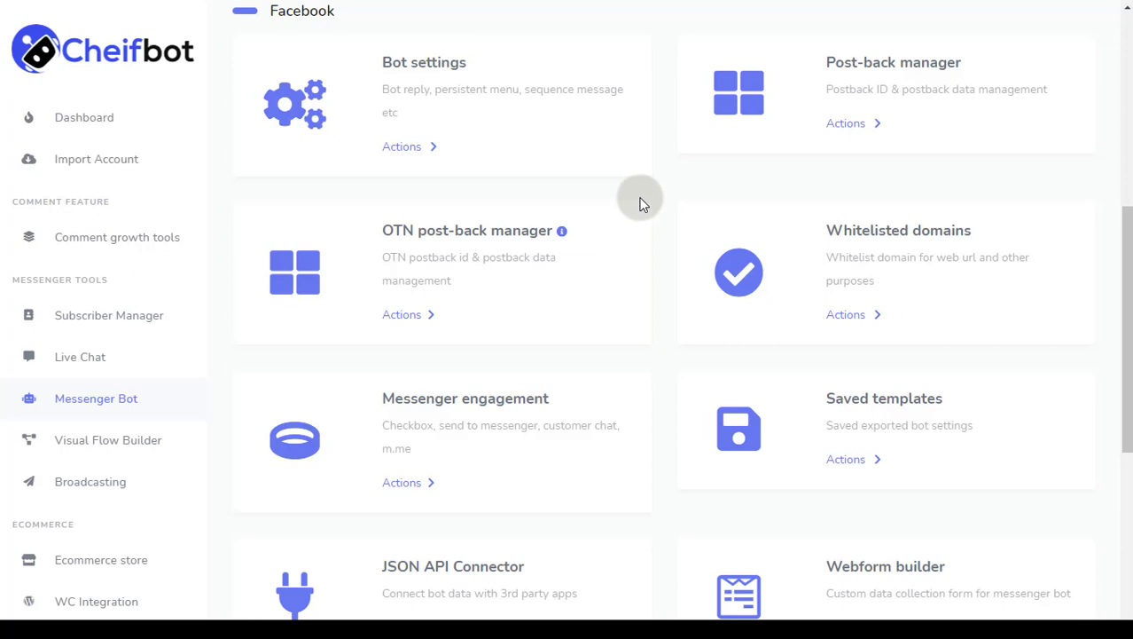
{"action": "scroll", "coordinate": [641, 202], "scroll_direction": "up", "scroll_amount": 2}
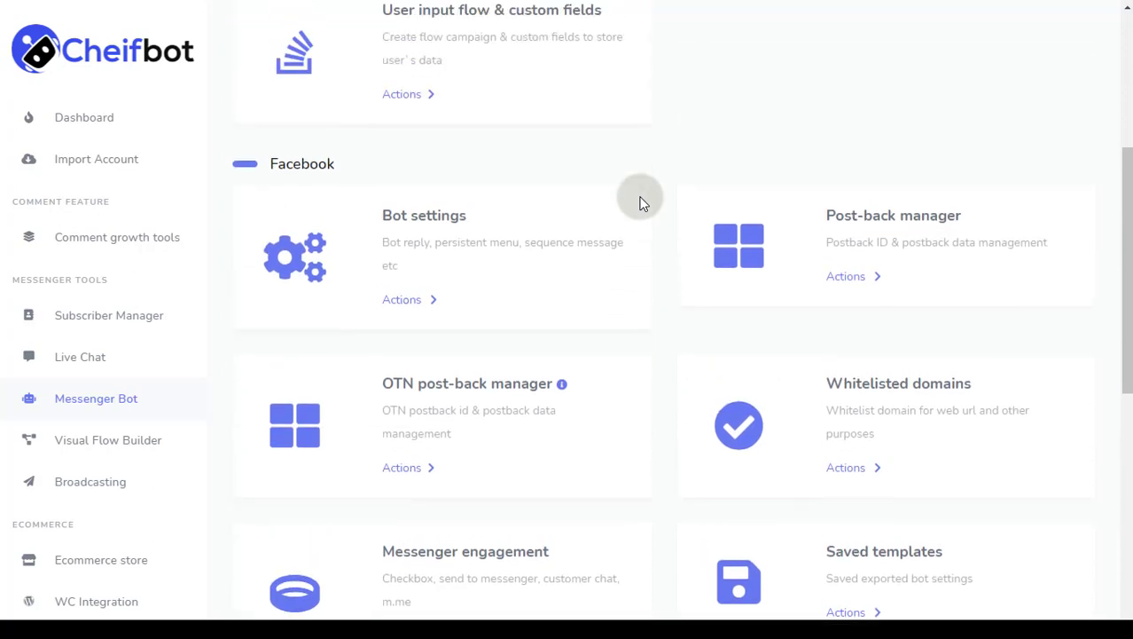
{"action": "scroll", "coordinate": [494, 271], "scroll_direction": "down", "scroll_amount": 1}
{"action": "scroll", "coordinate": [491, 266], "scroll_direction": "down", "scroll_amount": 7}
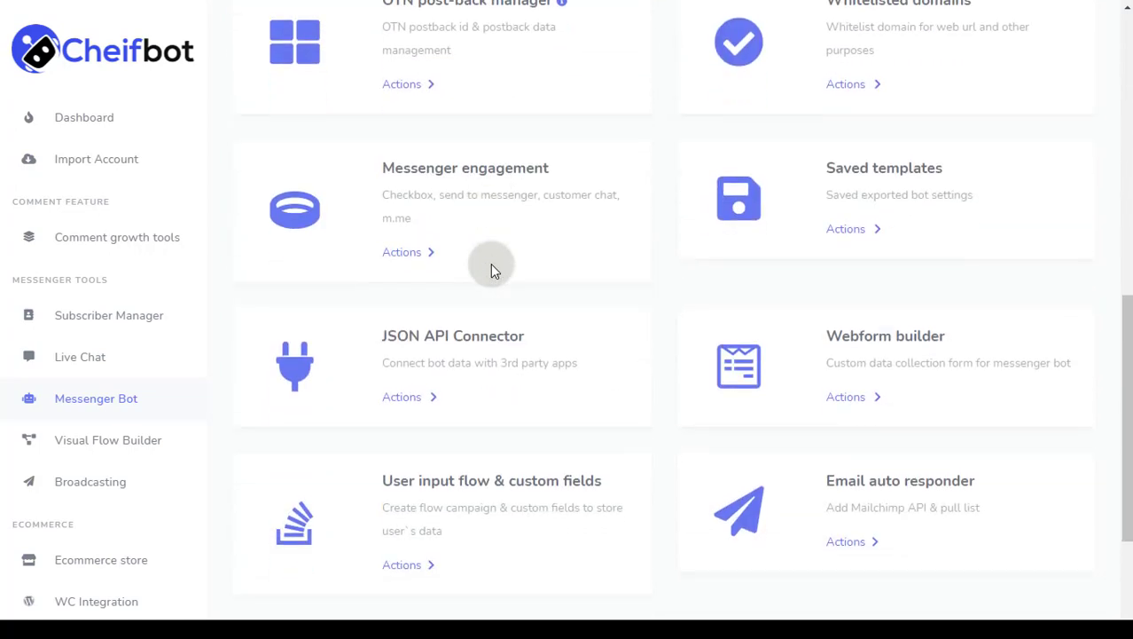
{"action": "scroll", "coordinate": [600, 266], "scroll_direction": "up", "scroll_amount": 1}
{"action": "scroll", "coordinate": [612, 270], "scroll_direction": "up", "scroll_amount": 2}
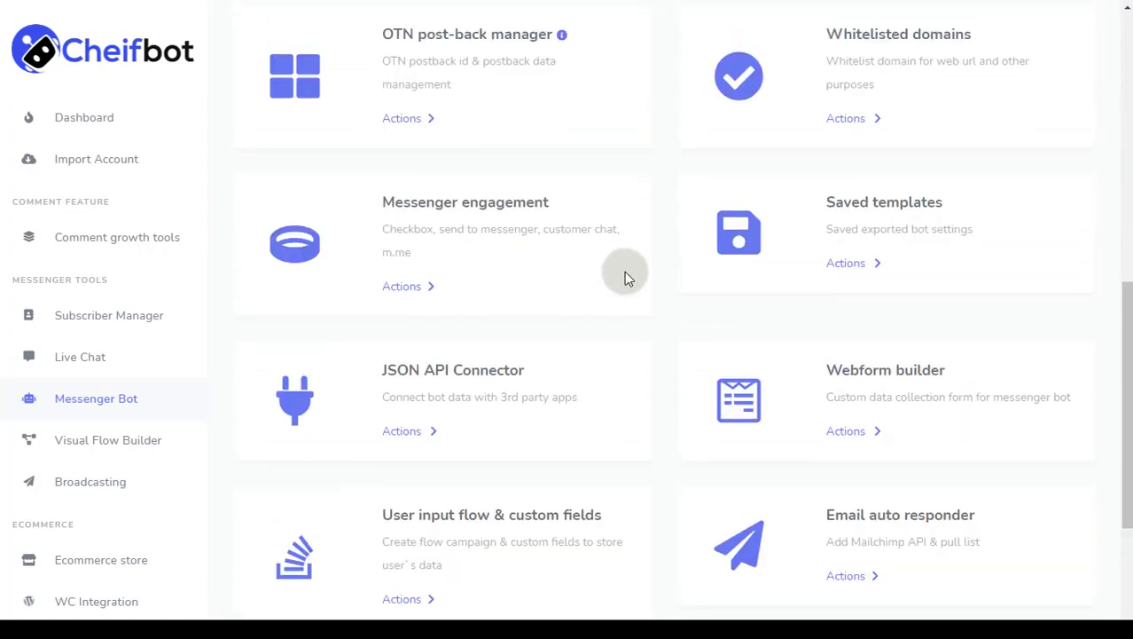
{"action": "scroll", "coordinate": [624, 273], "scroll_direction": "up", "scroll_amount": 2}
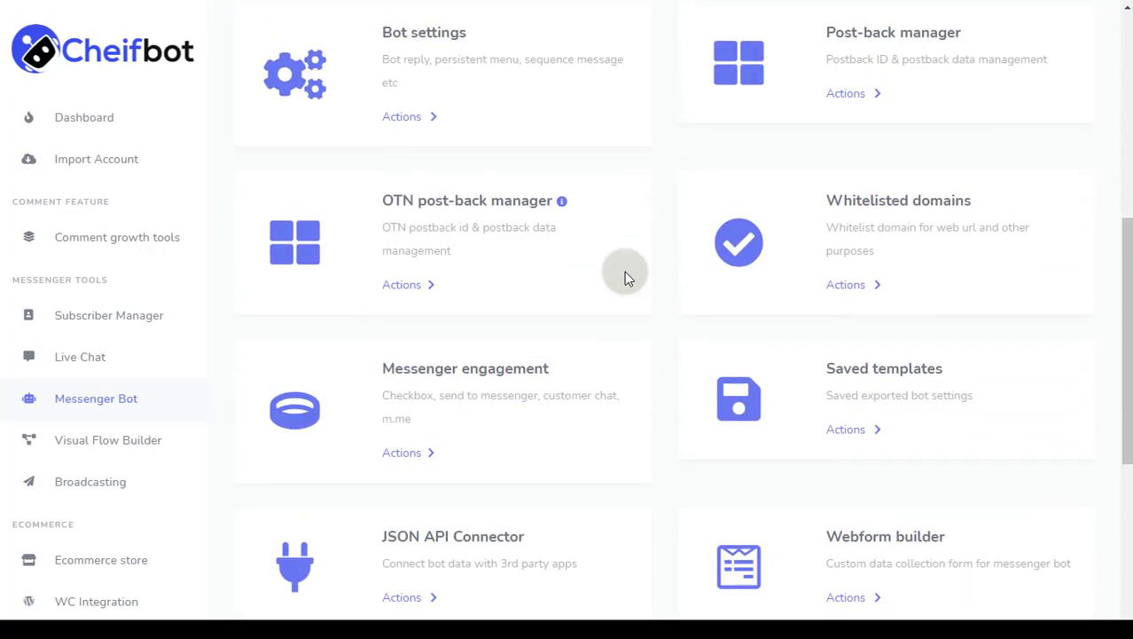
{"action": "scroll", "coordinate": [624, 276], "scroll_direction": "up", "scroll_amount": 1}
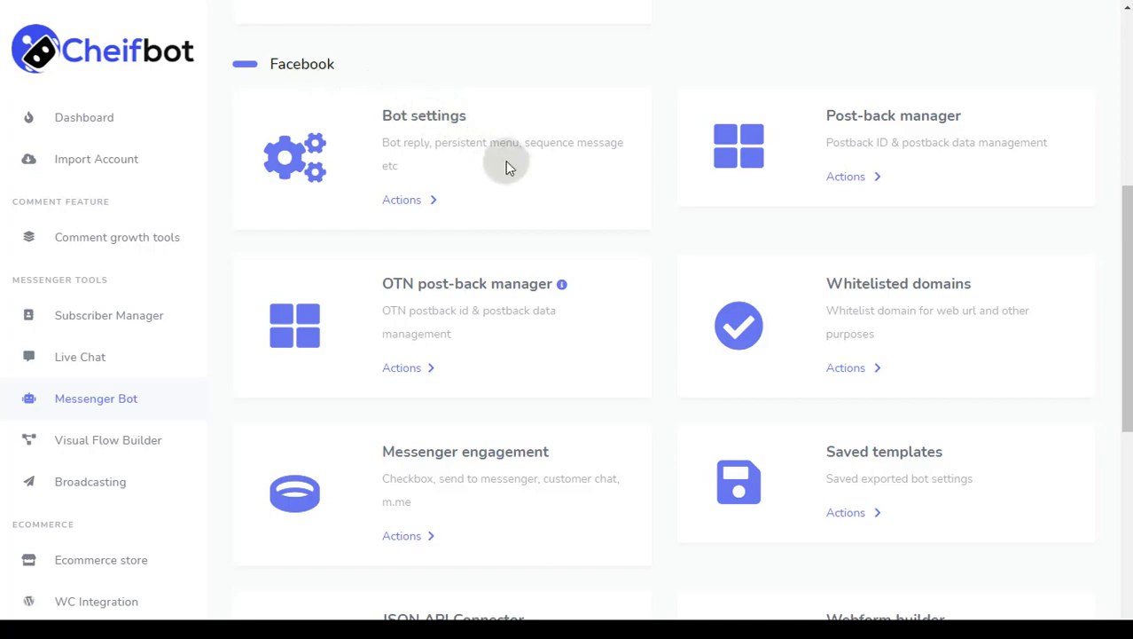
{"action": "scroll", "coordinate": [512, 173], "scroll_direction": "down", "scroll_amount": 5}
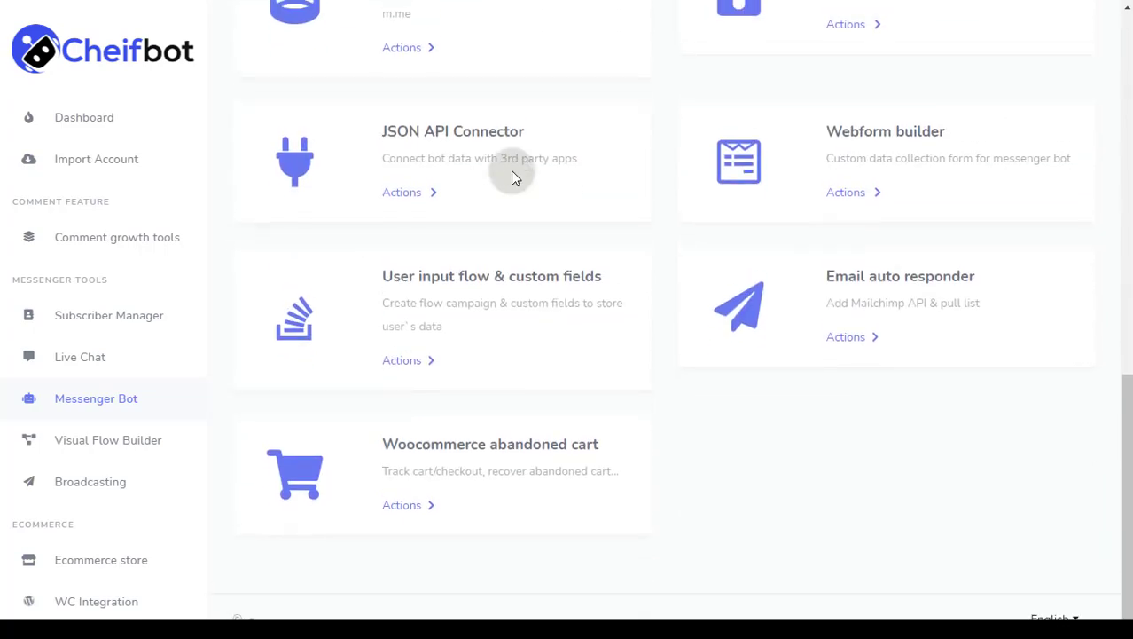
{"action": "scroll", "coordinate": [511, 173], "scroll_direction": "up", "scroll_amount": 5}
{"action": "scroll", "coordinate": [511, 170], "scroll_direction": "up", "scroll_amount": 1}
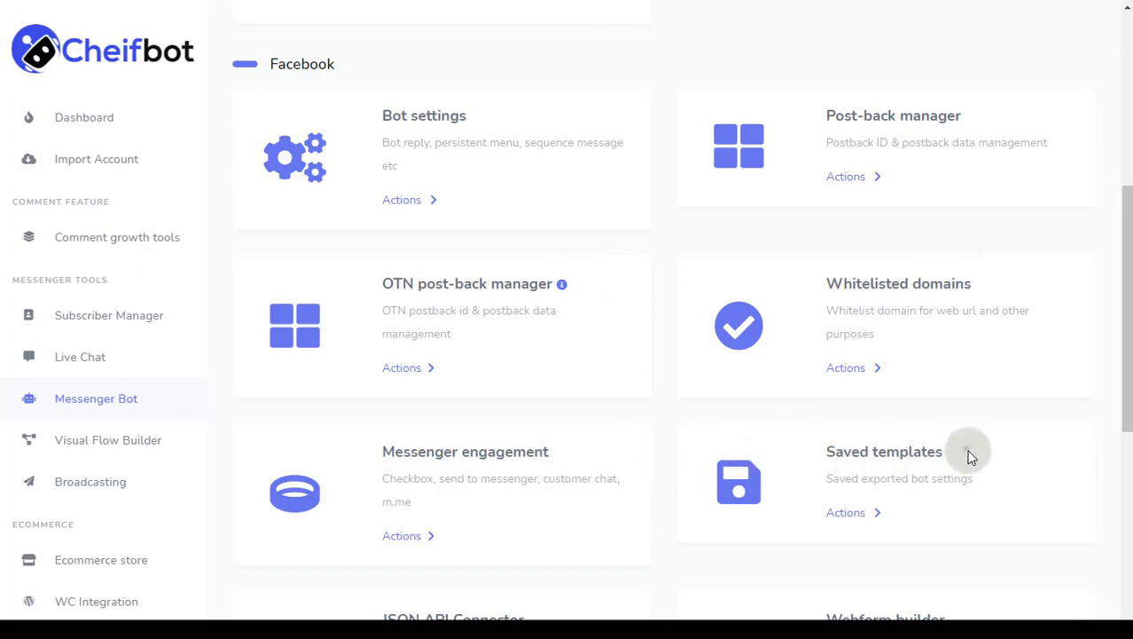
{"action": "scroll", "coordinate": [969, 449], "scroll_direction": "down", "scroll_amount": 5}
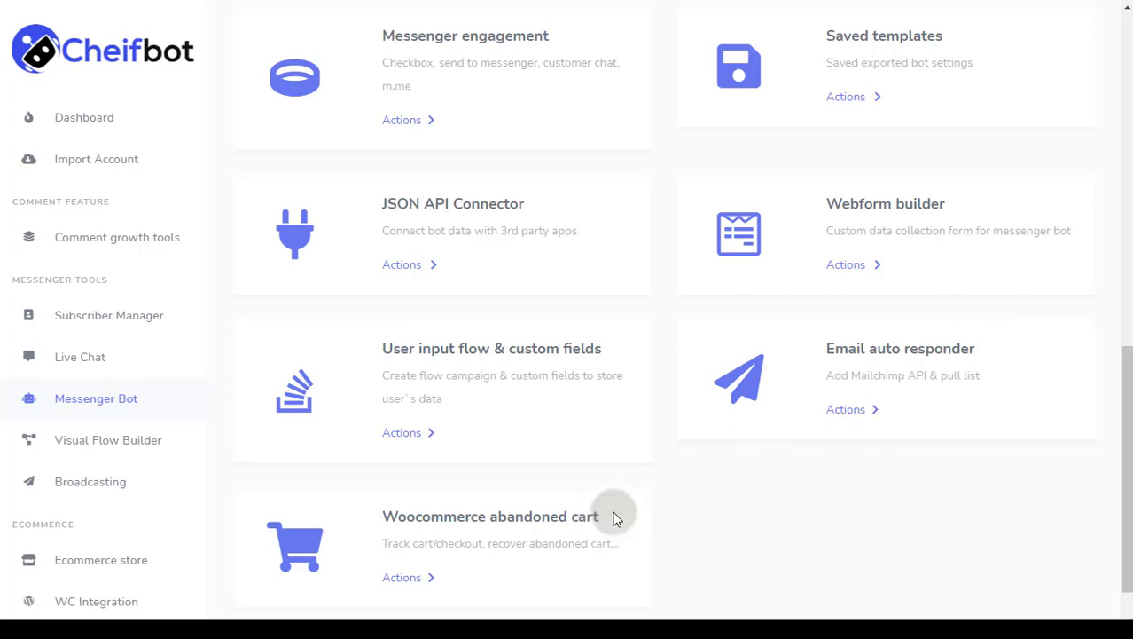
{"action": "scroll", "coordinate": [615, 519], "scroll_direction": "up", "scroll_amount": 5}
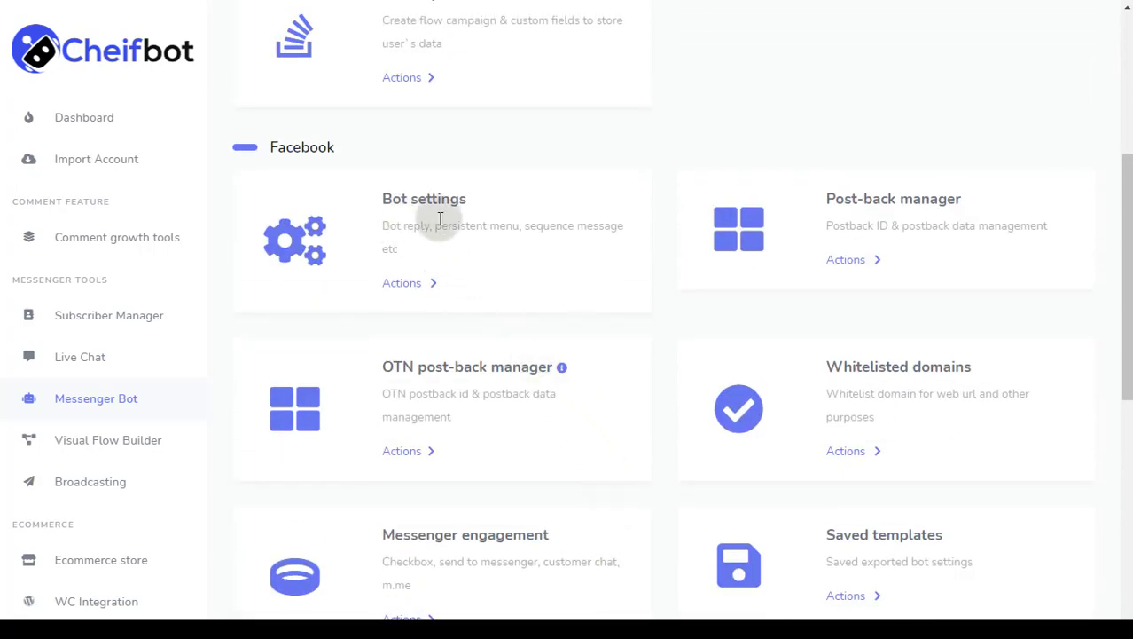
Step: Open the Facebook bot settings for Demo Page and look through its settings categories
{"action": "left_click", "coordinate": [400, 285]}
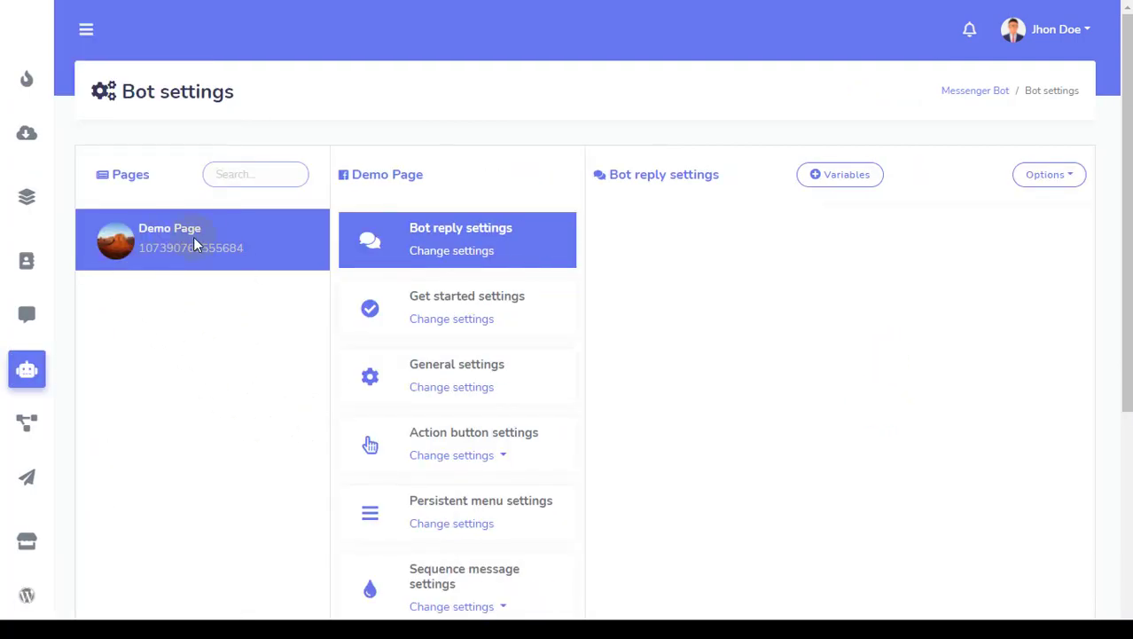
{"action": "left_click", "coordinate": [143, 191]}
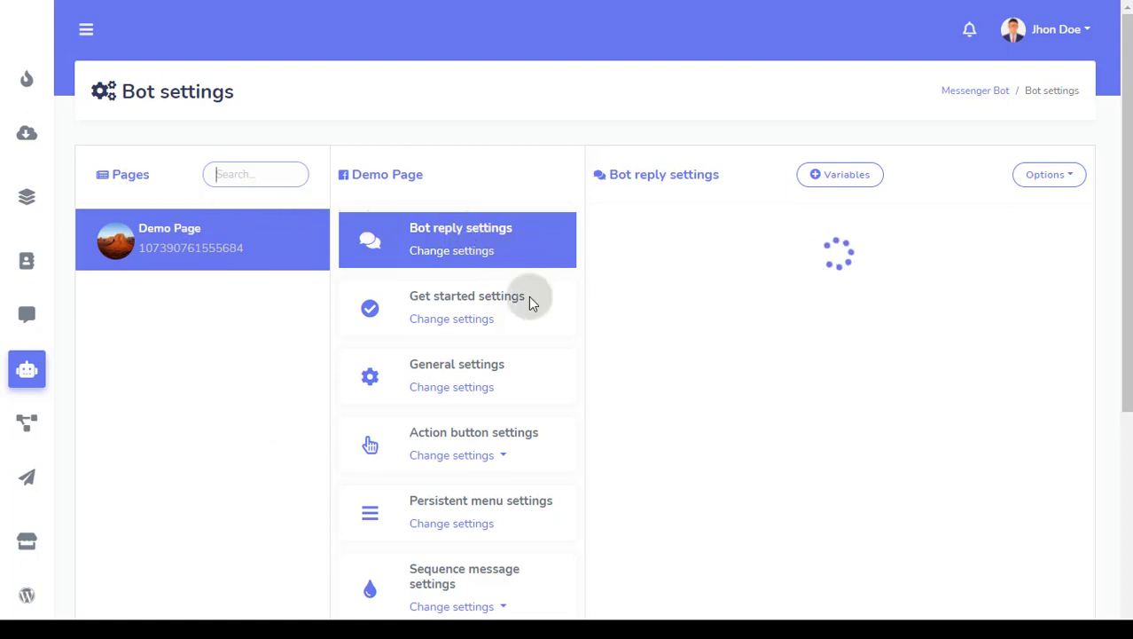
{"action": "scroll", "coordinate": [493, 522], "scroll_direction": "down", "scroll_amount": 2}
{"action": "scroll", "coordinate": [493, 521], "scroll_direction": "up", "scroll_amount": 2}
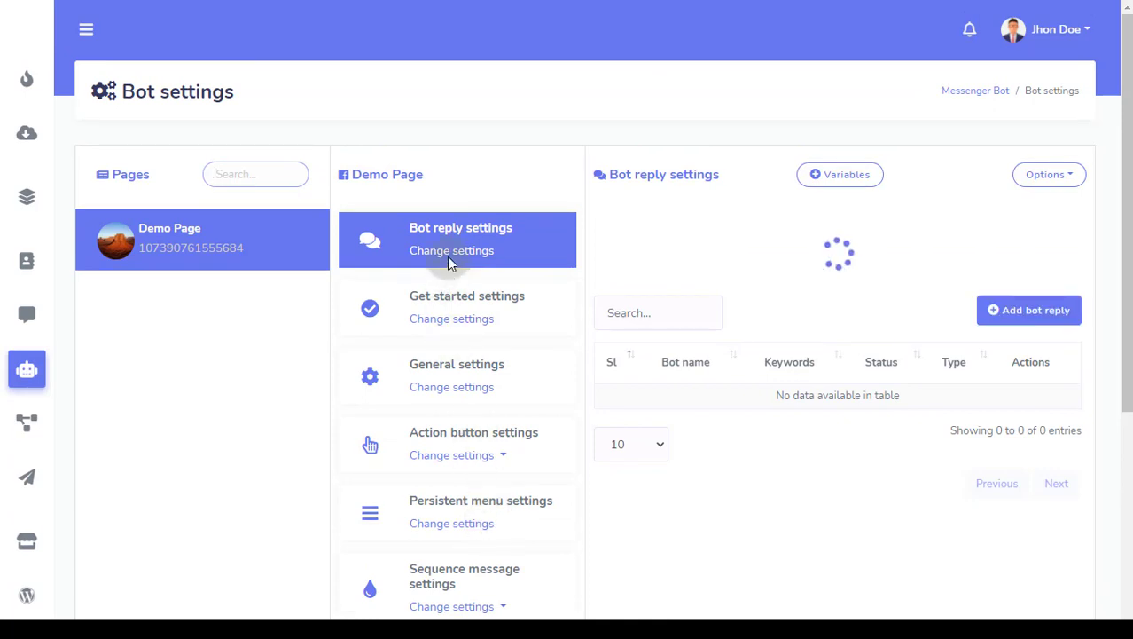
{"action": "scroll", "coordinate": [456, 552], "scroll_direction": "down", "scroll_amount": 1}
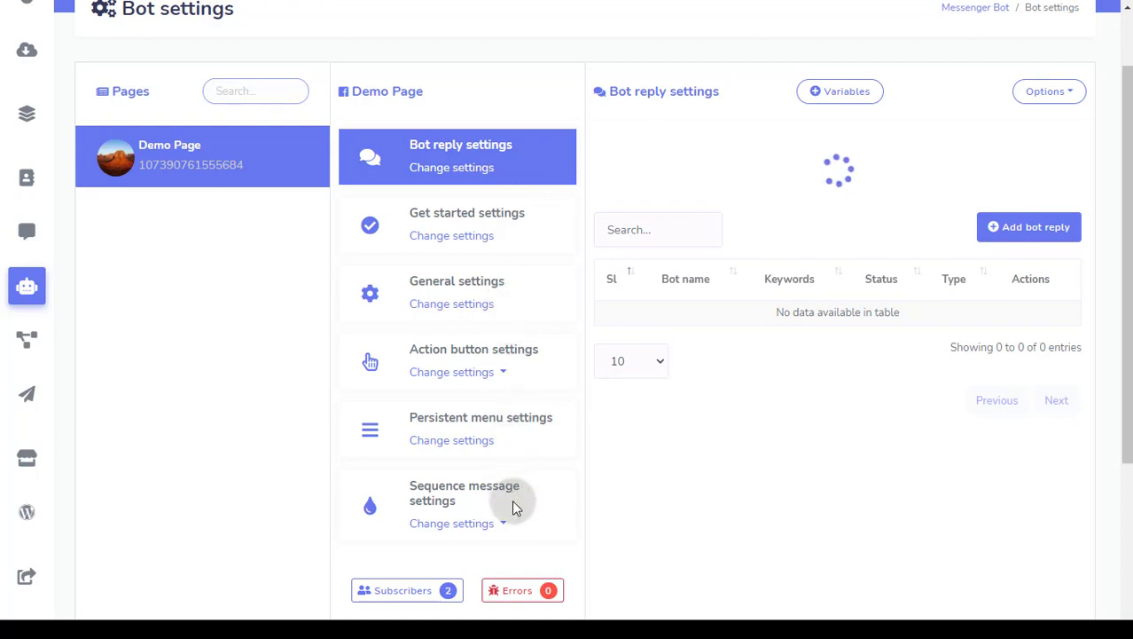
Step: Examine the page's Get started settings and General settings, and return to its Bot reply settings
{"action": "left_click", "coordinate": [455, 235]}
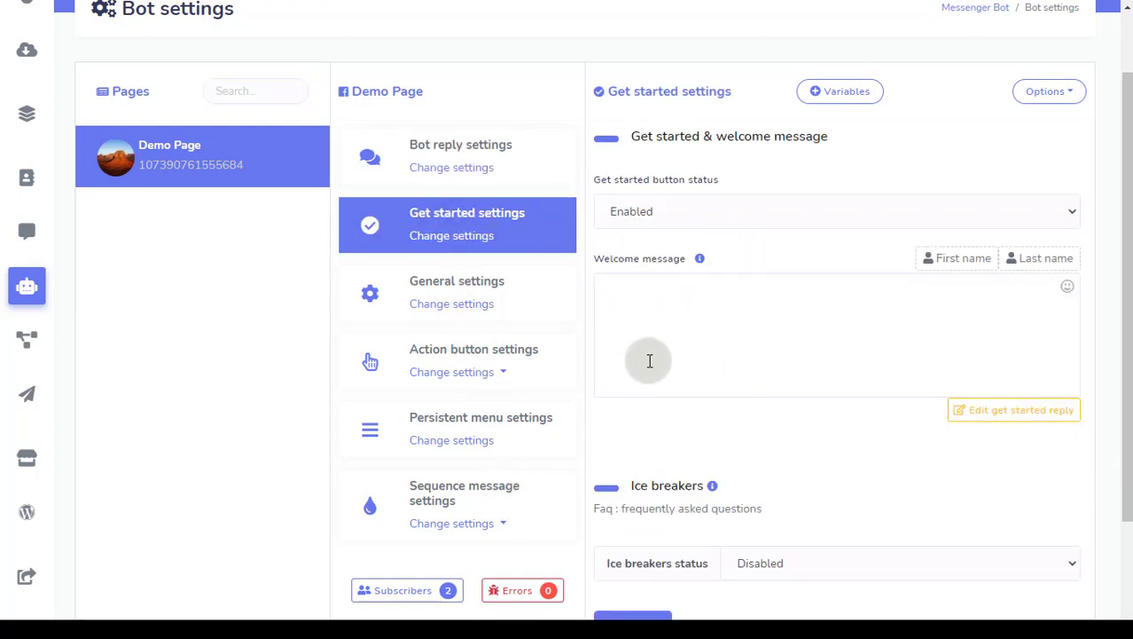
{"action": "left_click", "coordinate": [450, 303]}
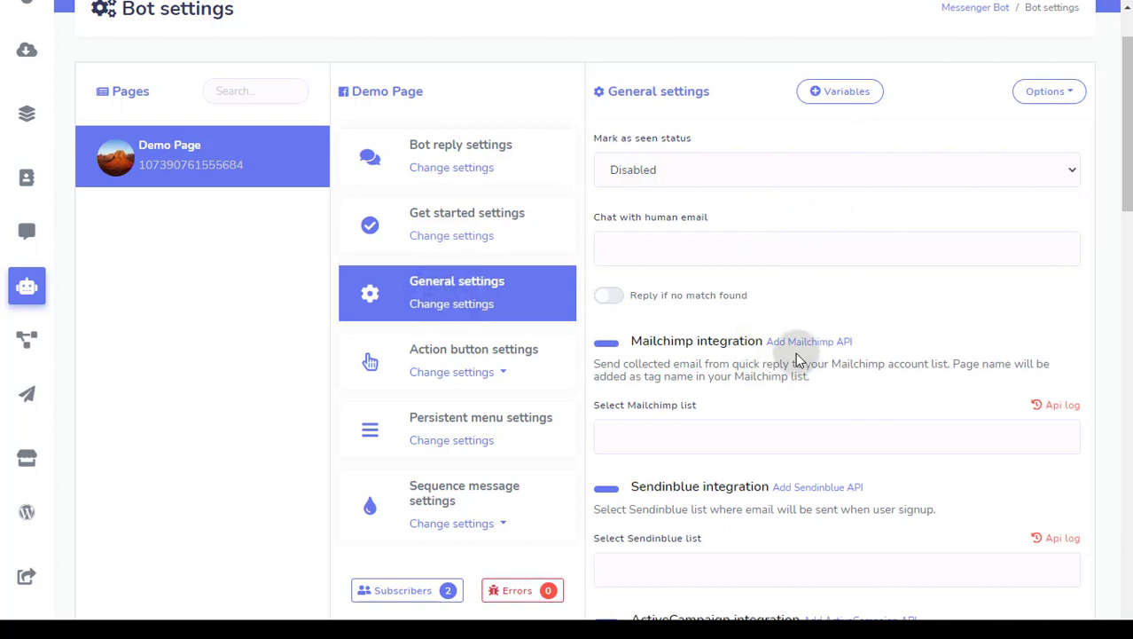
{"action": "left_click", "coordinate": [451, 169]}
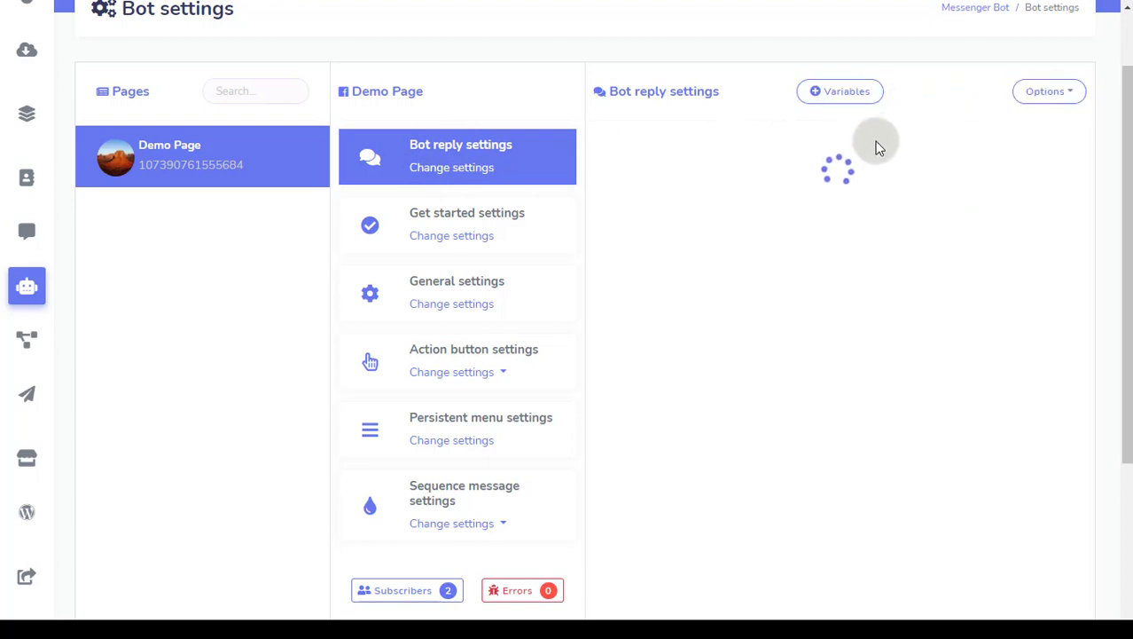
Step: Check the additional bot actions available for the page and review its list of custom field variables
{"action": "left_click", "coordinate": [1068, 103]}
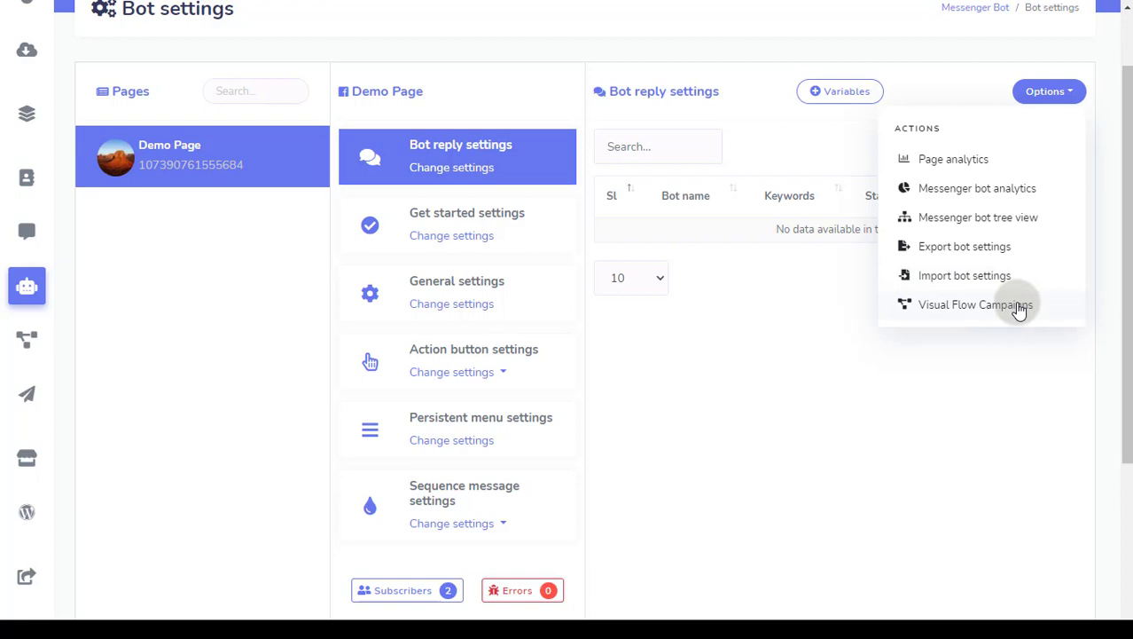
{"action": "left_click", "coordinate": [1046, 97]}
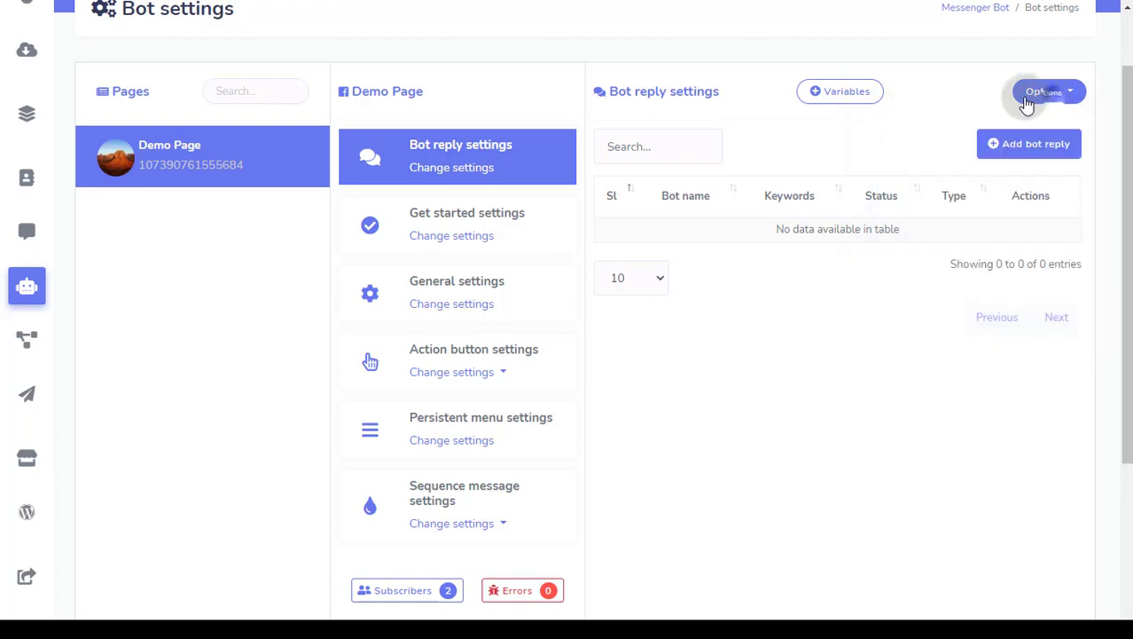
{"action": "left_click", "coordinate": [840, 95]}
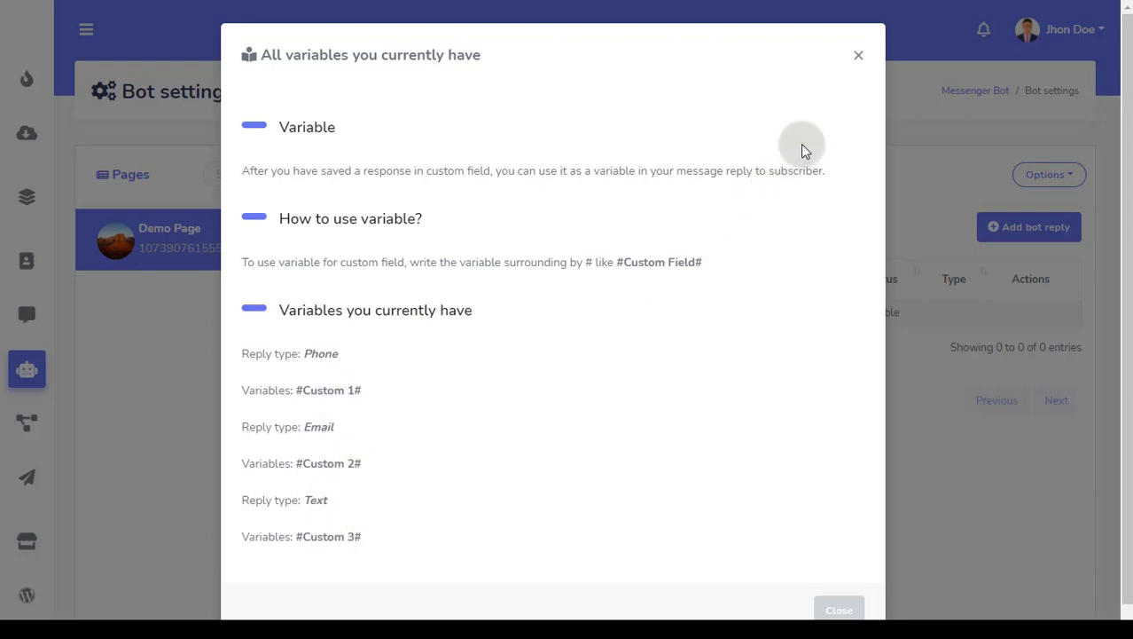
{"action": "left_click", "coordinate": [859, 58]}
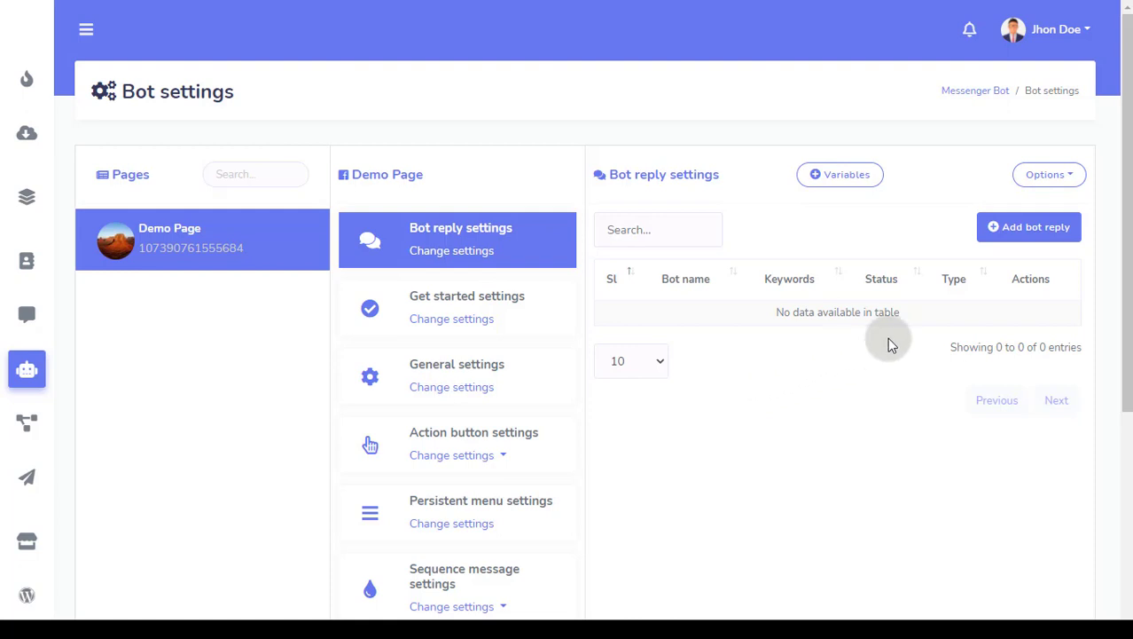
Step: Start a new bot reply named "Greeting Bot" with the keywords "Hello, Hi, Hey"
{"action": "left_click", "coordinate": [1025, 235]}
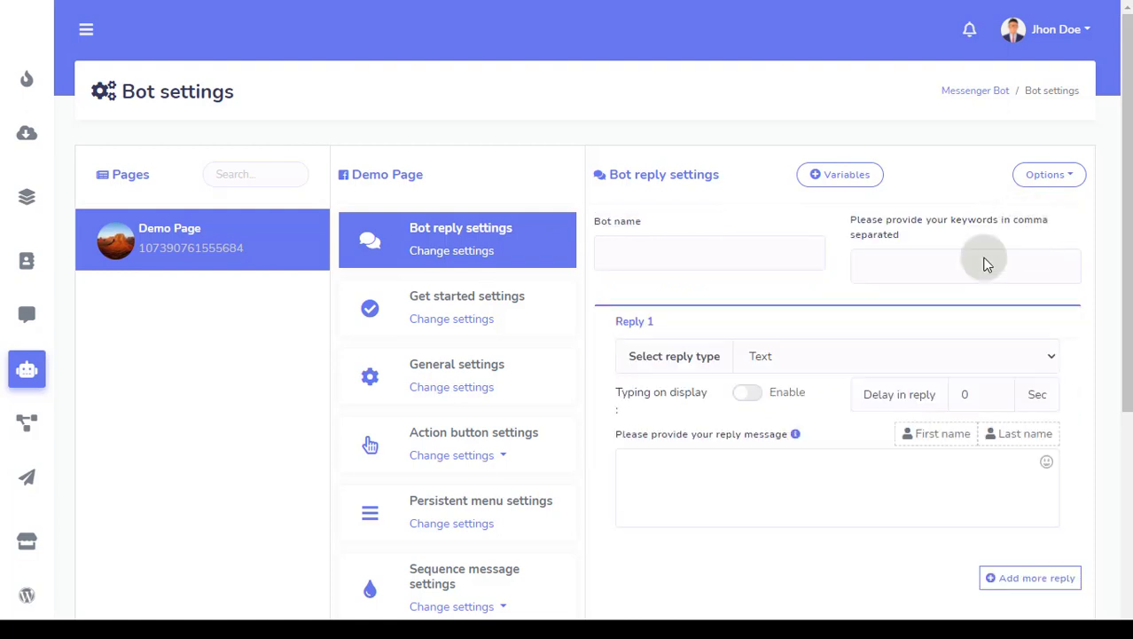
{"action": "scroll", "coordinate": [737, 326], "scroll_direction": "down", "scroll_amount": 1}
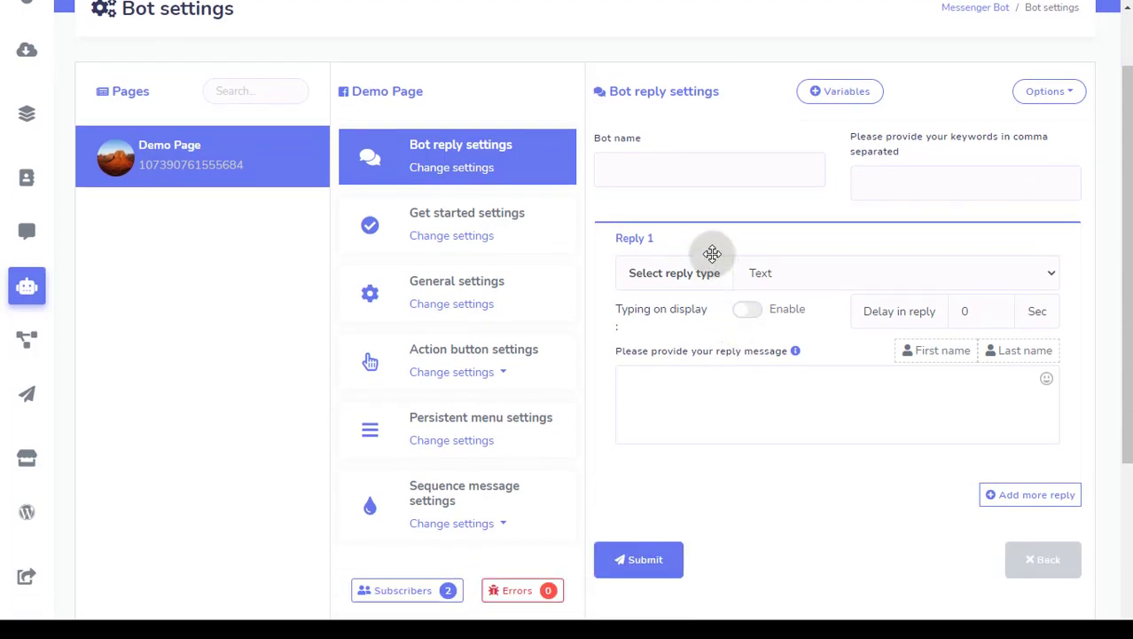
{"action": "left_click", "coordinate": [666, 174]}
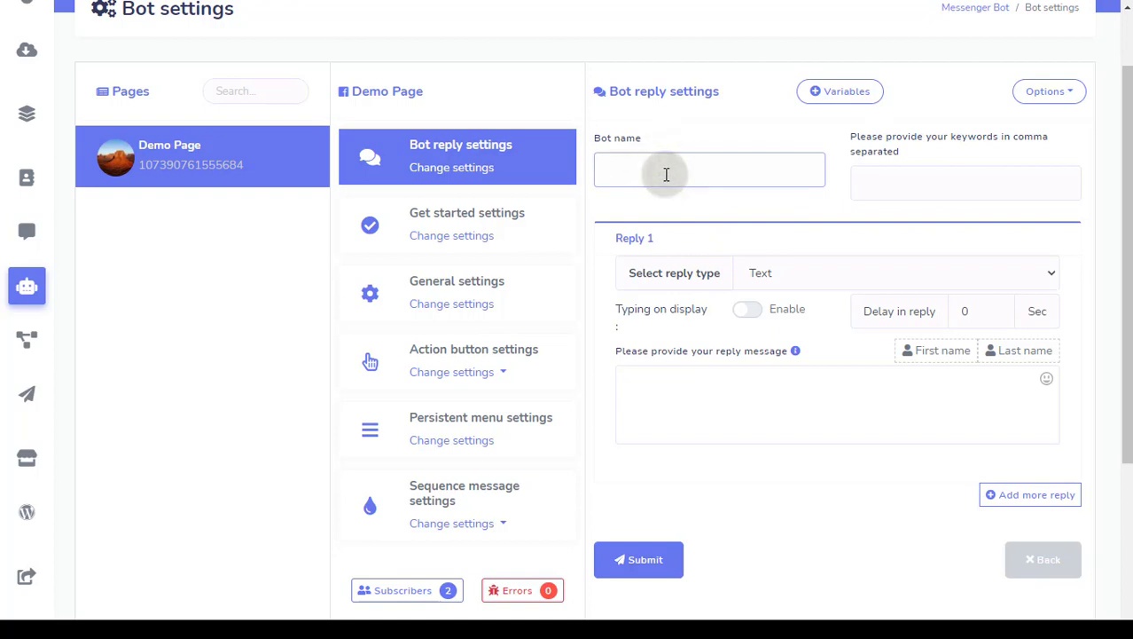
{"action": "type", "text": "Greeting Bot"}
{"action": "left_click", "coordinate": [900, 196]}
{"action": "type", "text": "H"}
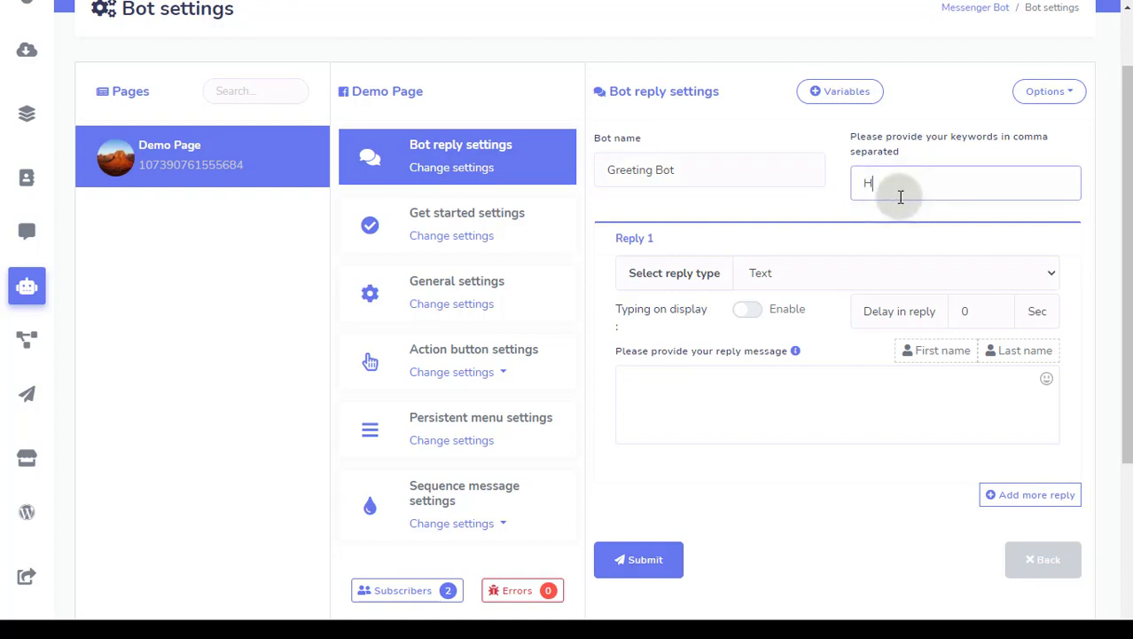
{"action": "type", "text": "ello, Hi, Hey"}
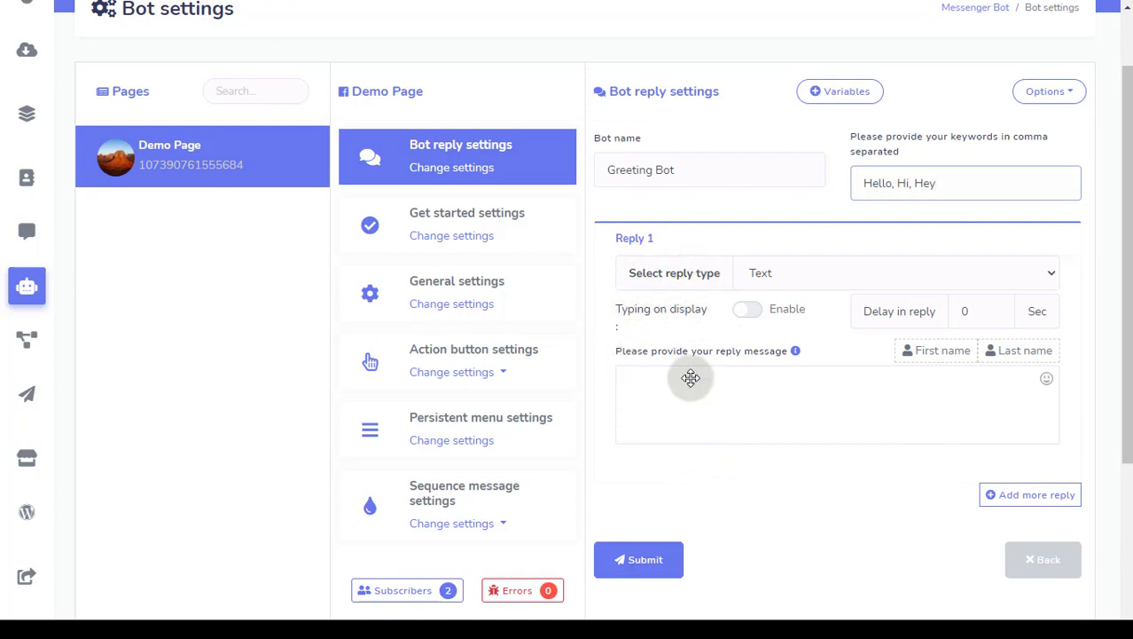
Step: Choose Text as the type of Reply 1 and add a second reply to the bot
{"action": "left_click", "coordinate": [834, 276]}
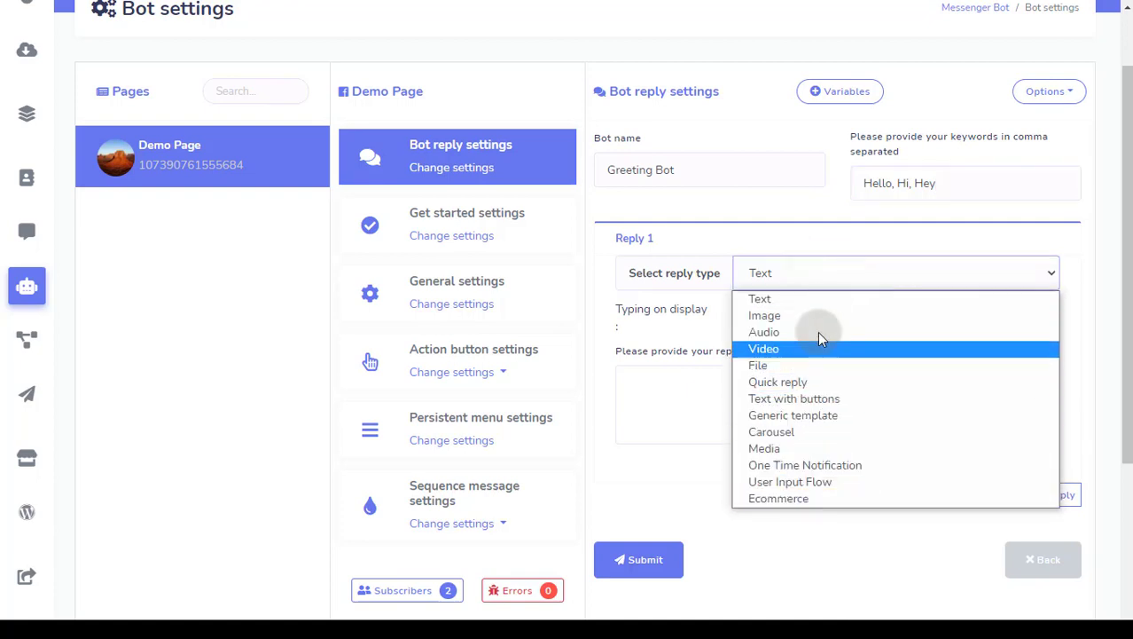
{"action": "left_click", "coordinate": [807, 302]}
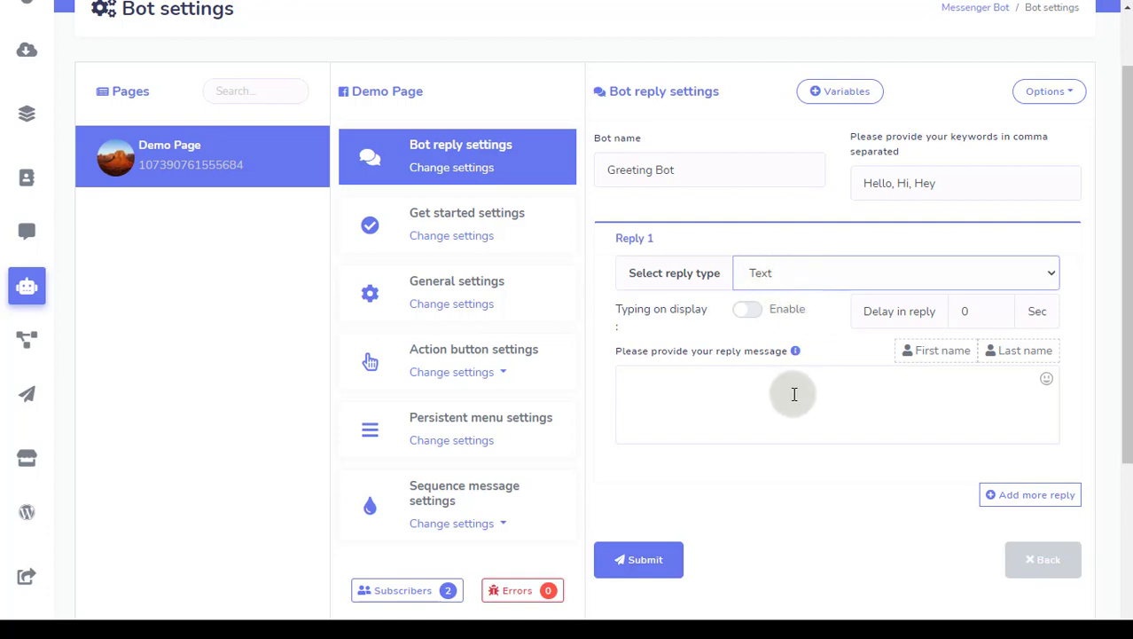
{"action": "left_click", "coordinate": [1036, 499]}
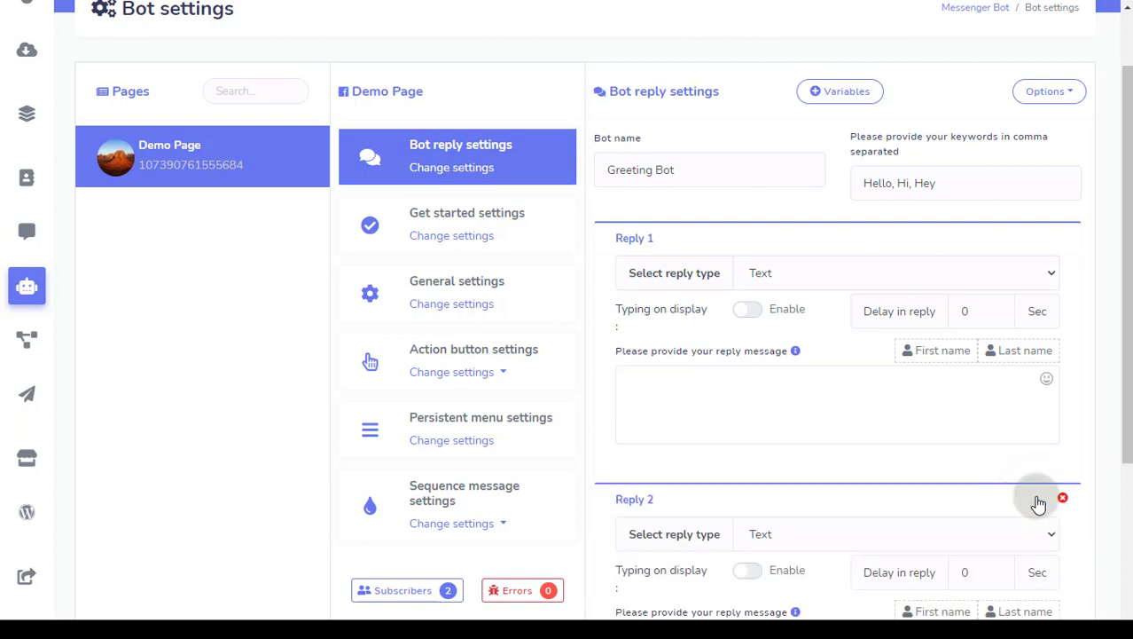
{"action": "scroll", "coordinate": [918, 427], "scroll_direction": "down", "scroll_amount": 4}
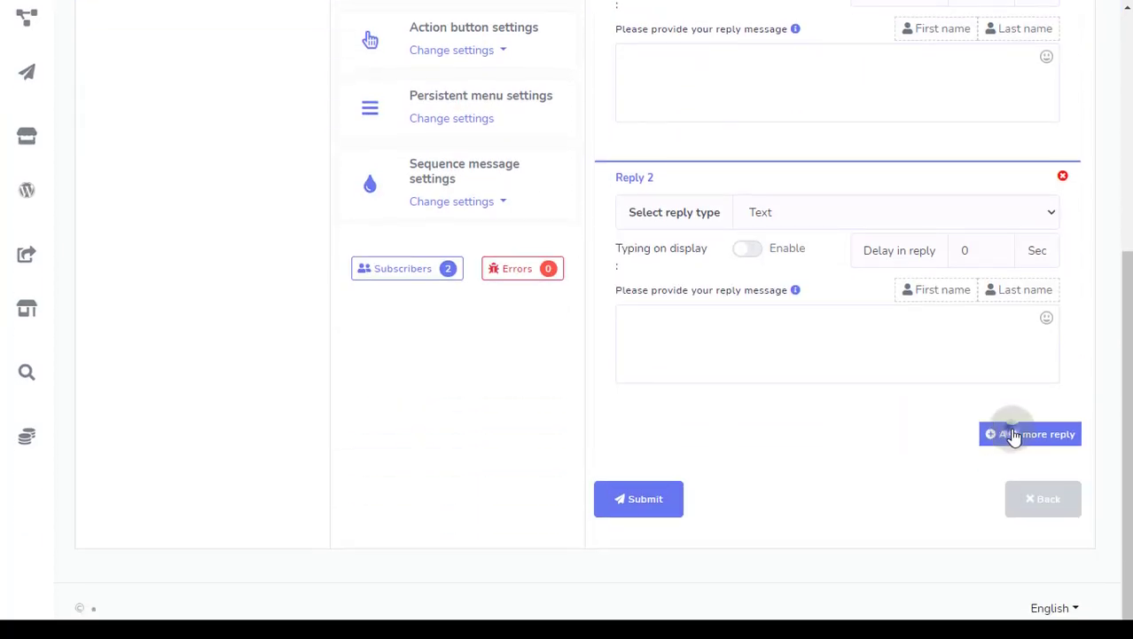
Step: Add a third and a fourth reply, and move Reply 4 above Reply 3
{"action": "left_click", "coordinate": [976, 427]}
{"action": "scroll", "coordinate": [850, 379], "scroll_direction": "down", "scroll_amount": 2}
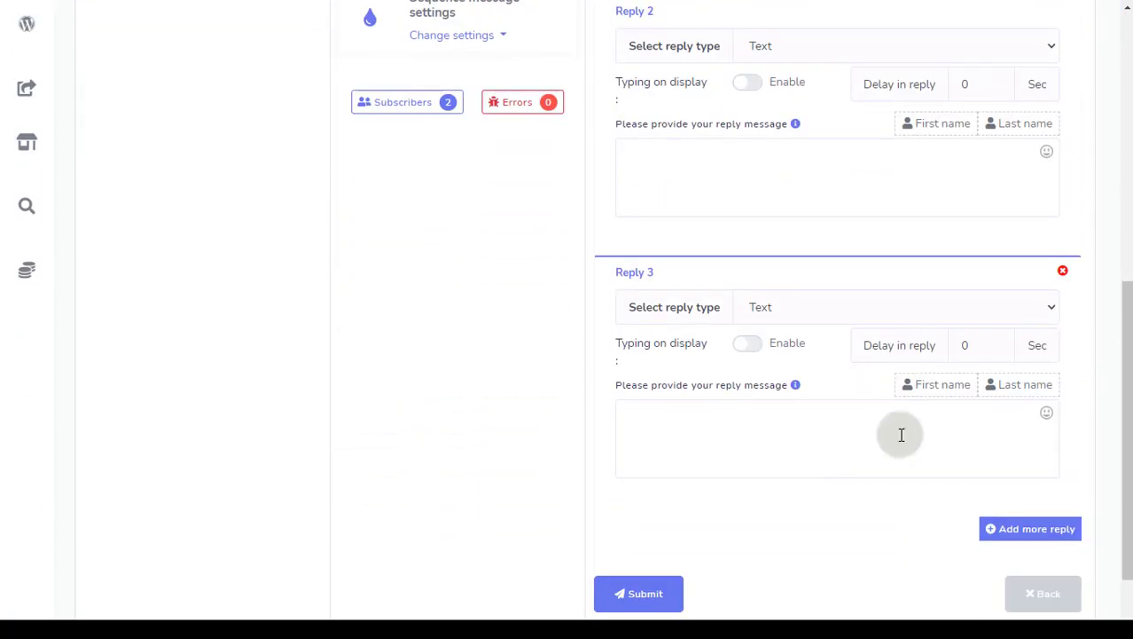
{"action": "left_click", "coordinate": [999, 524]}
{"action": "scroll", "coordinate": [942, 496], "scroll_direction": "down", "scroll_amount": 1}
{"action": "left_click_drag", "start_coordinate": [942, 497], "coordinate": [848, 266]}
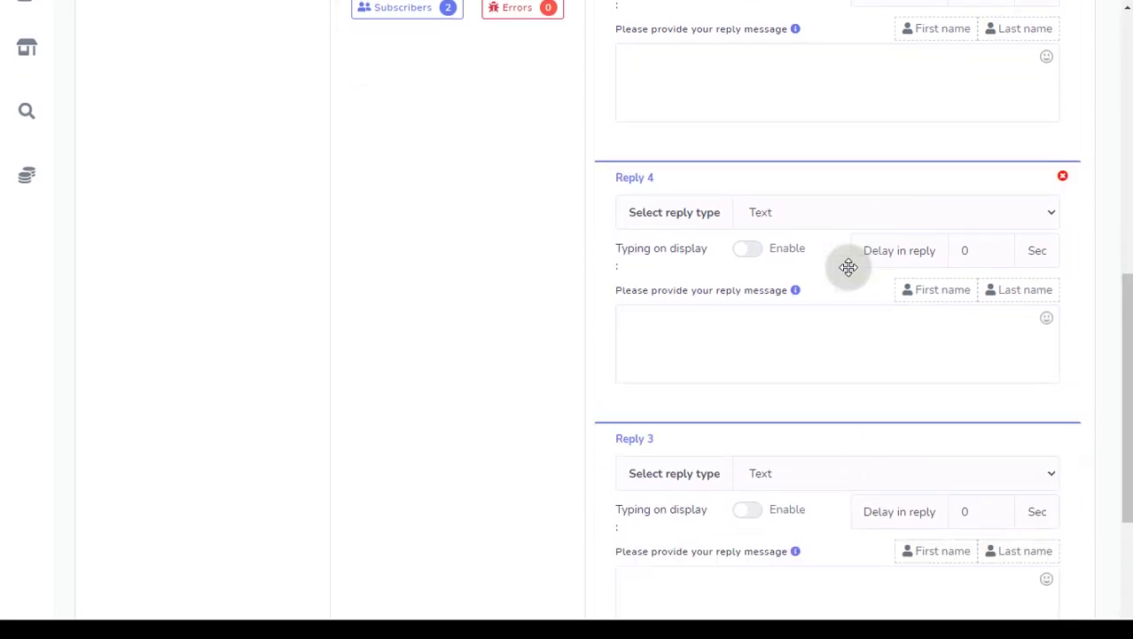
Step: Remove Reply 4 and Reply 3 from the Greeting Bot
{"action": "left_click", "coordinate": [1062, 172]}
{"action": "left_click", "coordinate": [1062, 171]}
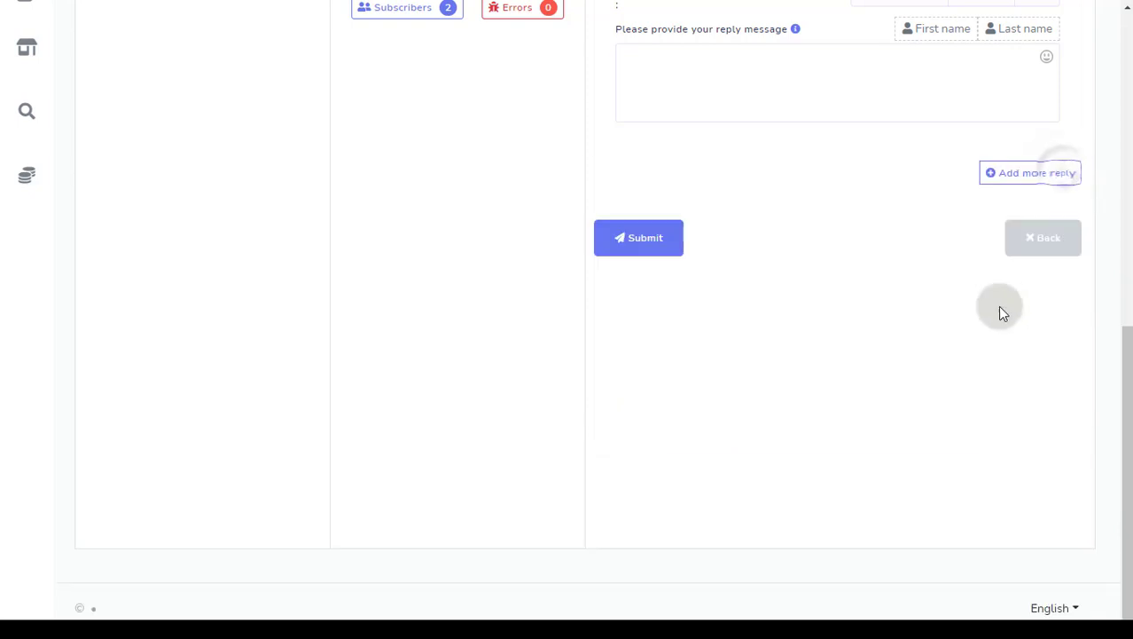
{"action": "scroll", "coordinate": [998, 306], "scroll_direction": "up", "scroll_amount": 5}
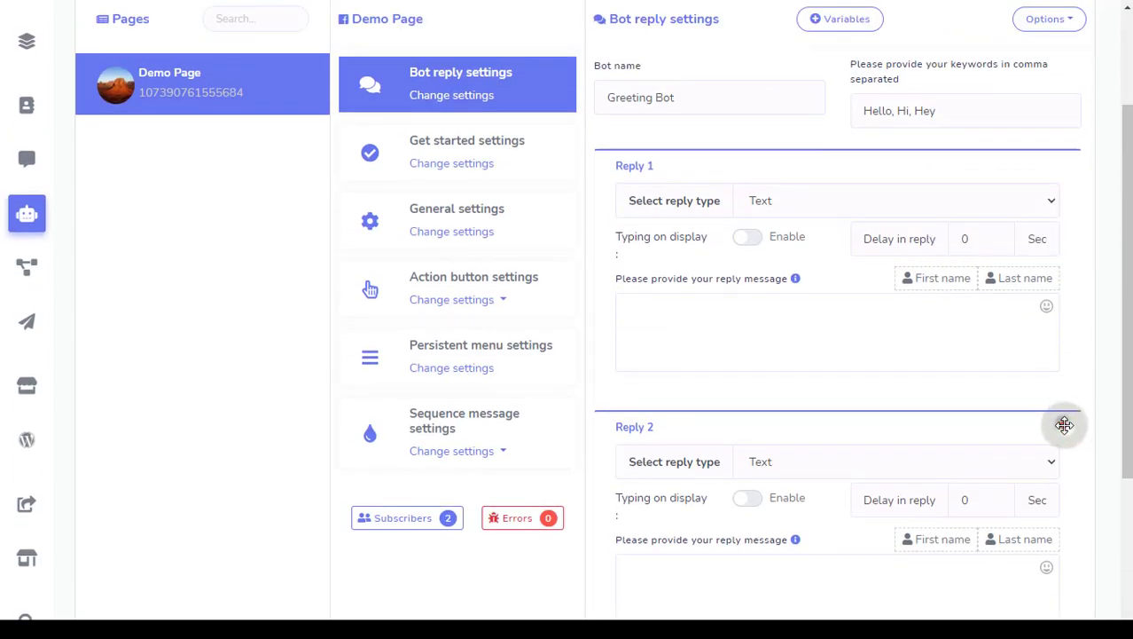
Step: Remove Reply 2 from the Greeting Bot and keep Text as the reply type of Reply 1
{"action": "left_click", "coordinate": [1063, 416]}
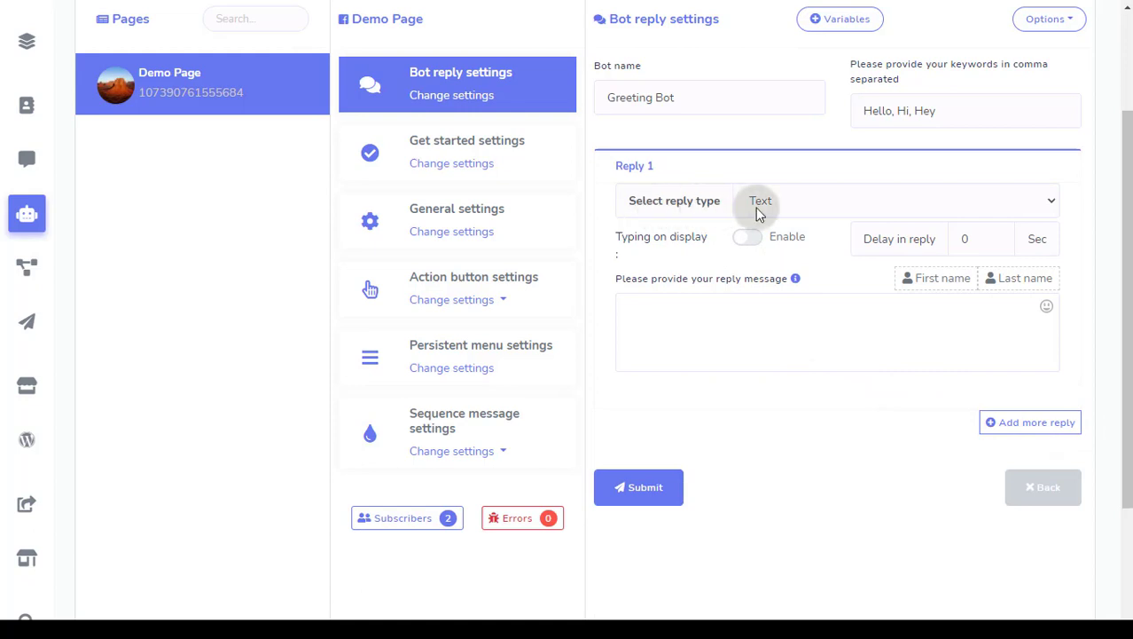
{"action": "left_click", "coordinate": [801, 201]}
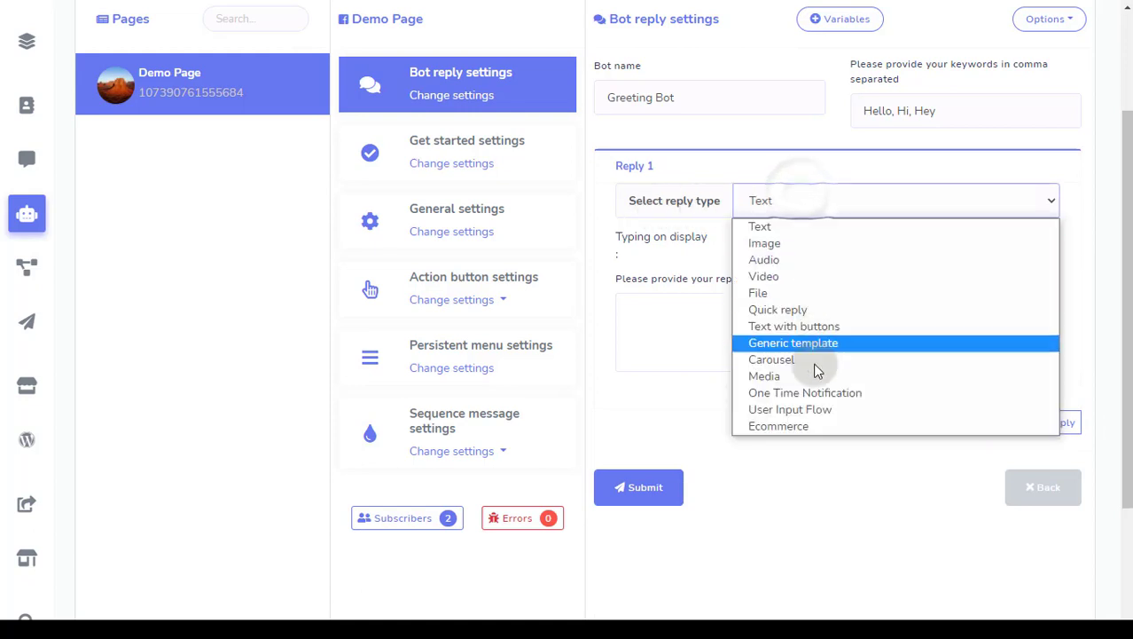
{"action": "left_click", "coordinate": [809, 226]}
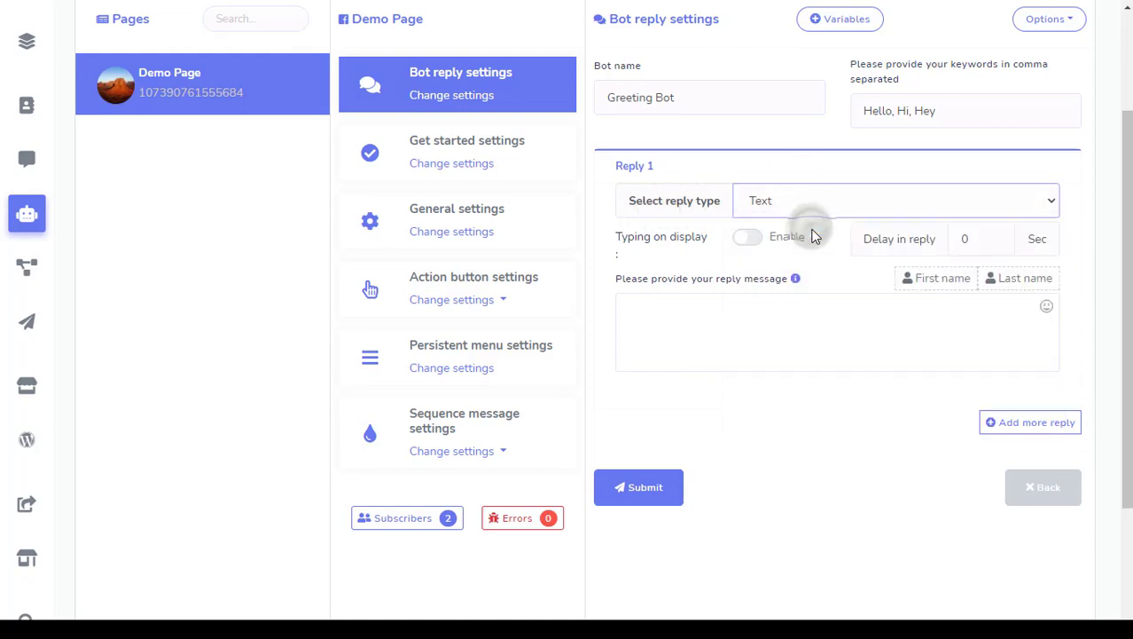
{"action": "left_click", "coordinate": [811, 211]}
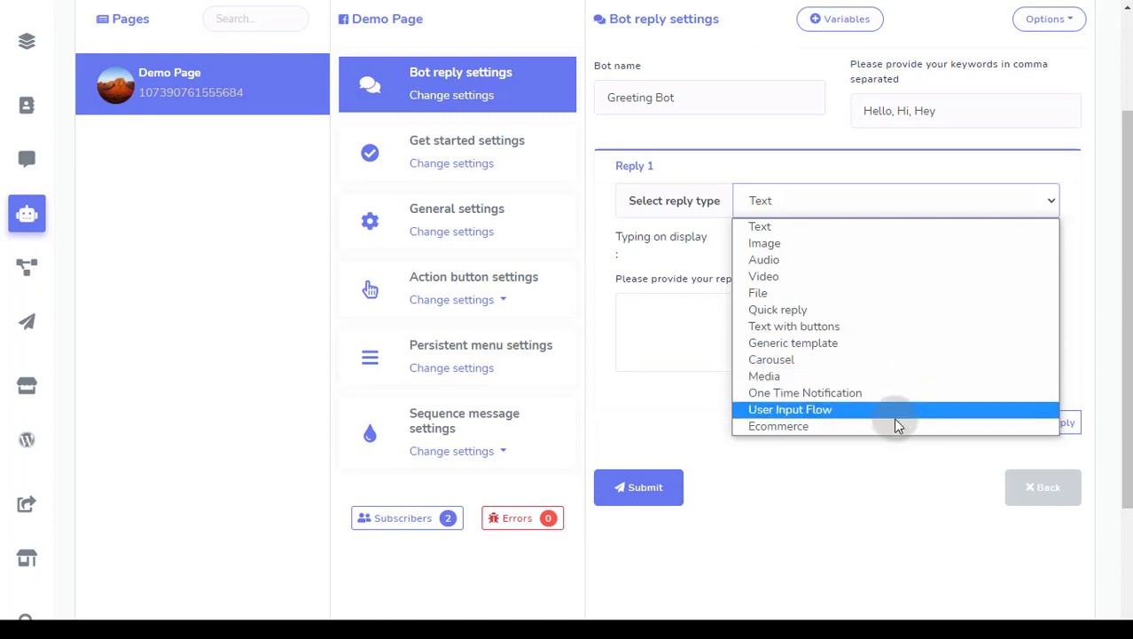
{"action": "left_click", "coordinate": [799, 229]}
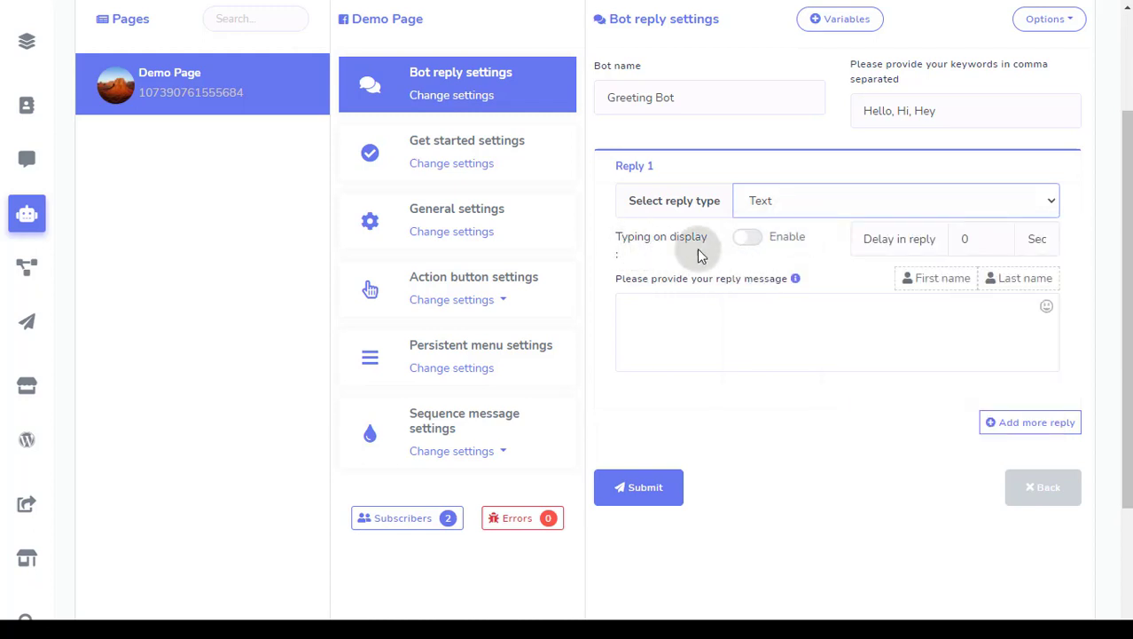
Step: Enable the typing display for Reply 1 and set its delay in reply to 2 seconds
{"action": "left_click", "coordinate": [748, 237]}
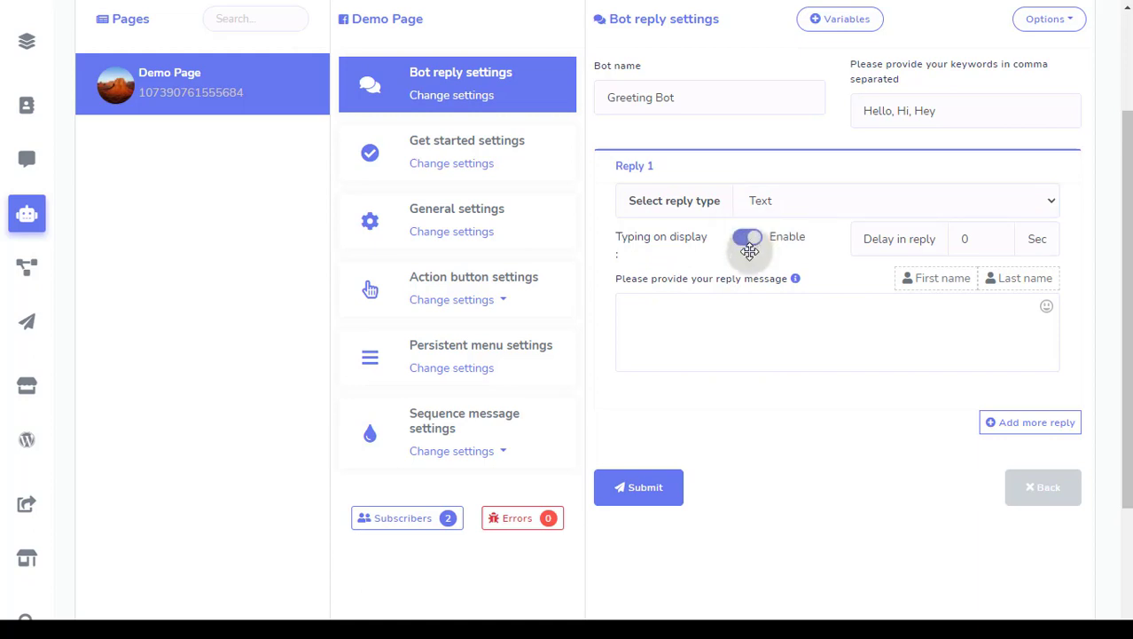
{"action": "left_click", "coordinate": [997, 241]}
{"action": "left_click", "coordinate": [998, 240]}
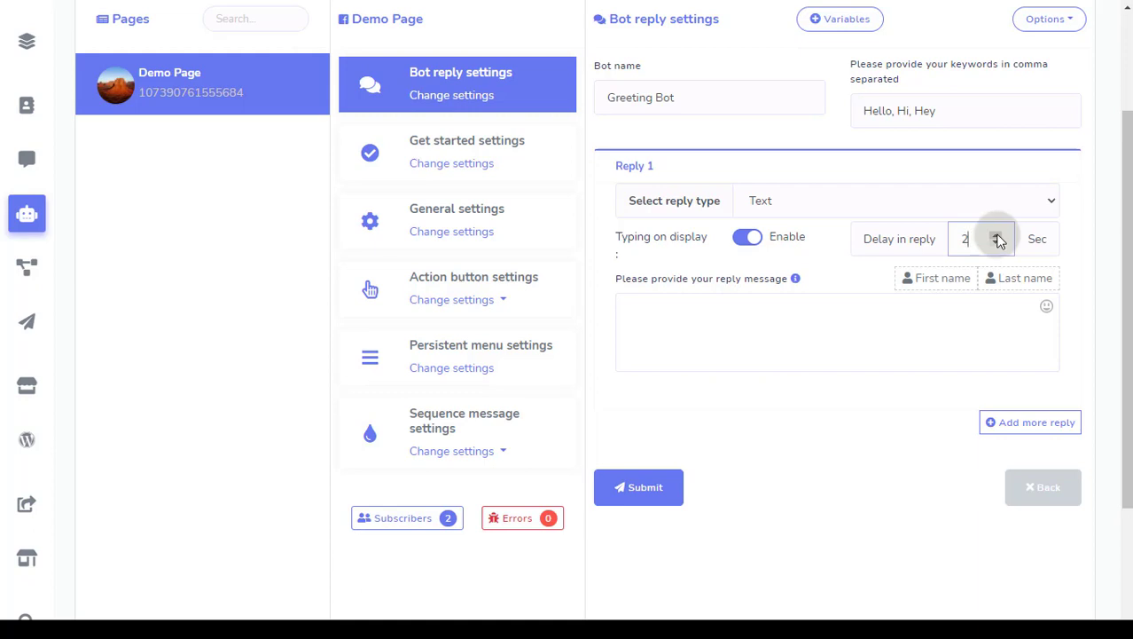
Step: Insert the subscriber's first name variable into the Text message of Reply 1 and view the Spintax example
{"action": "left_click", "coordinate": [679, 330]}
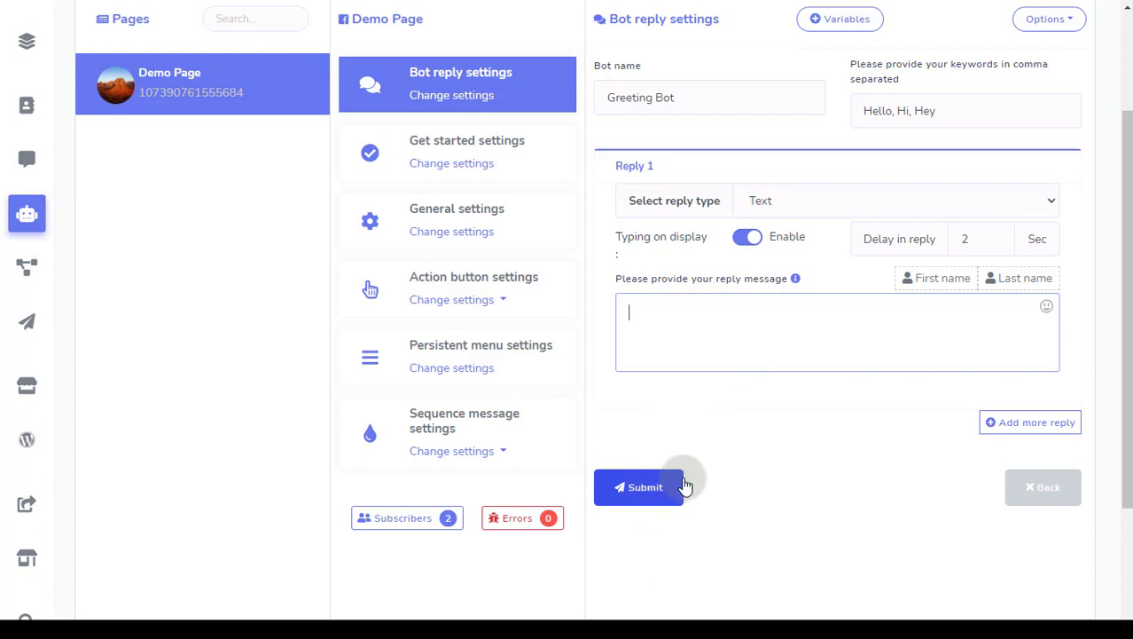
{"action": "left_click", "coordinate": [821, 200]}
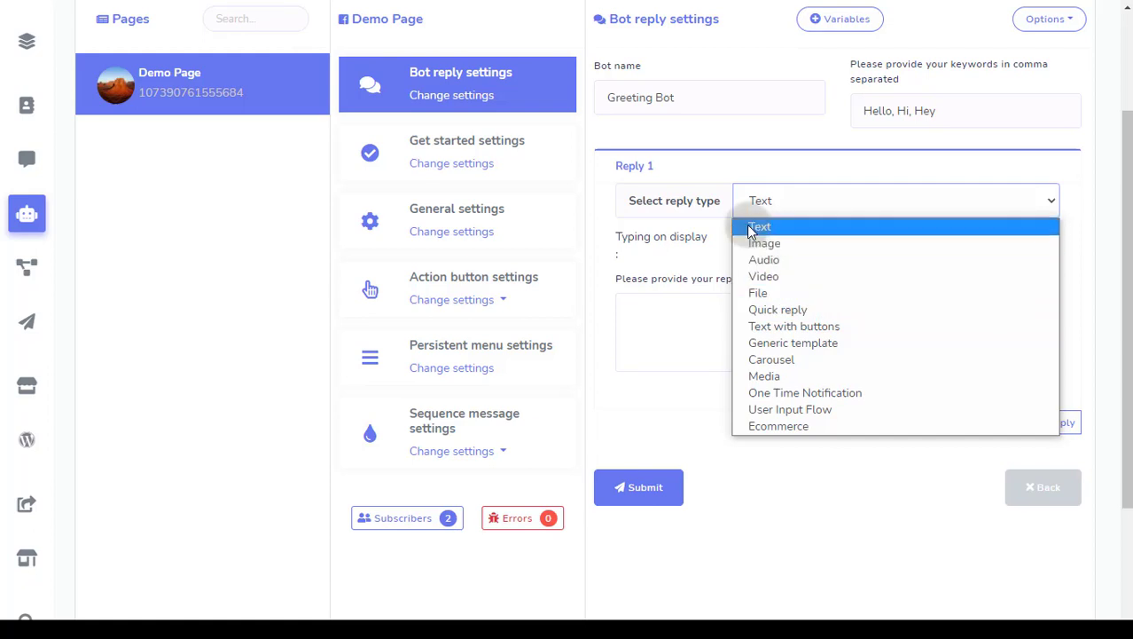
{"action": "left_click", "coordinate": [787, 229]}
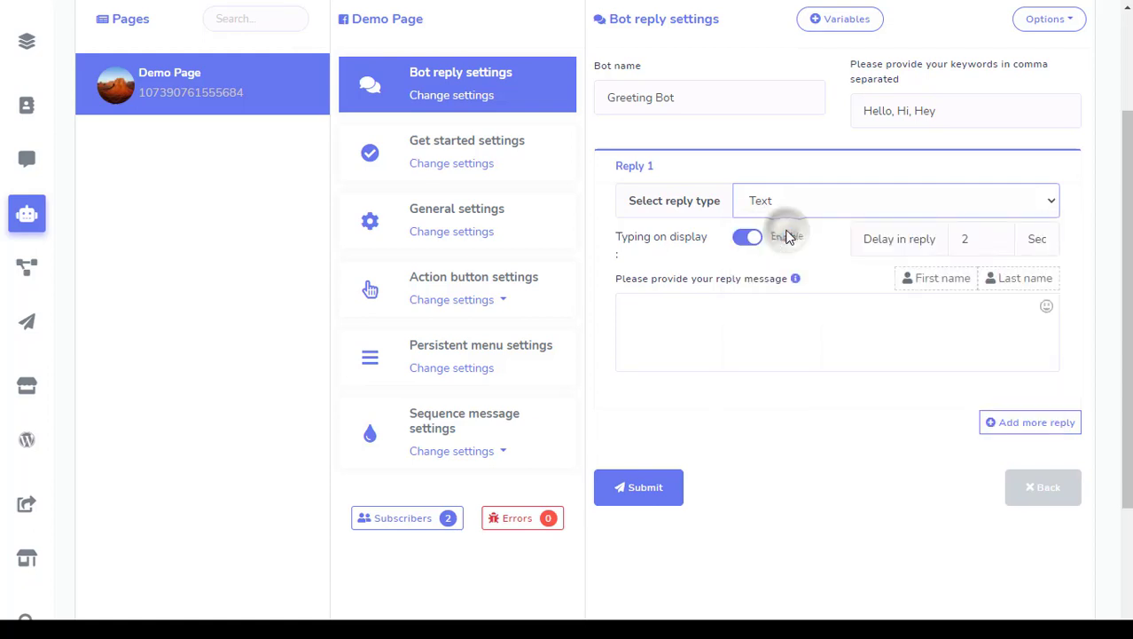
{"action": "left_click", "coordinate": [800, 306]}
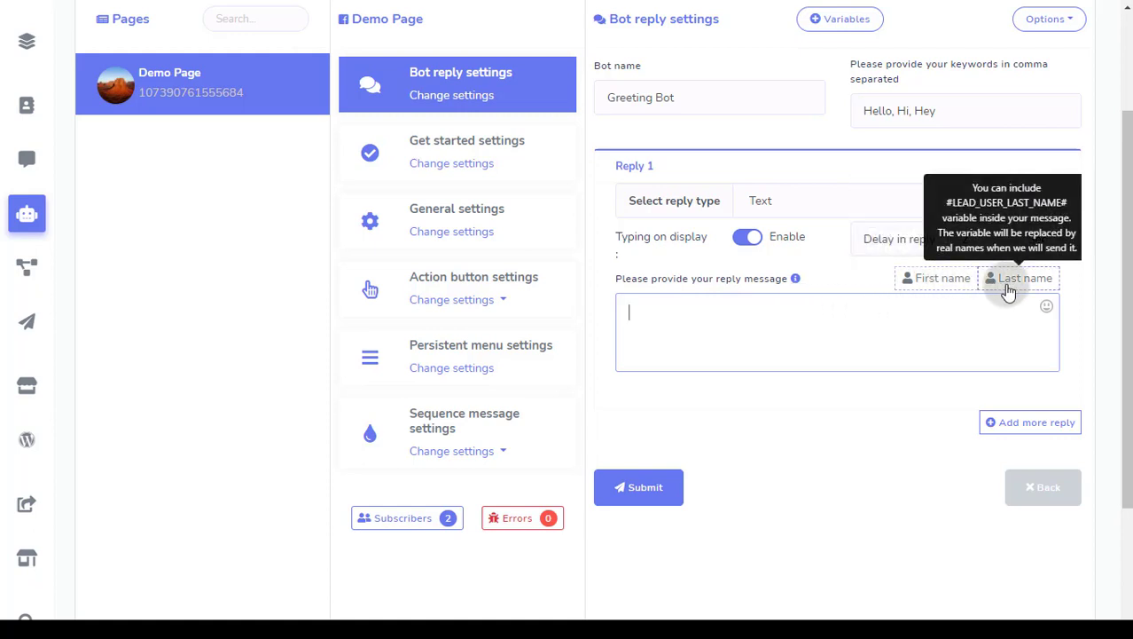
{"action": "left_click", "coordinate": [945, 281]}
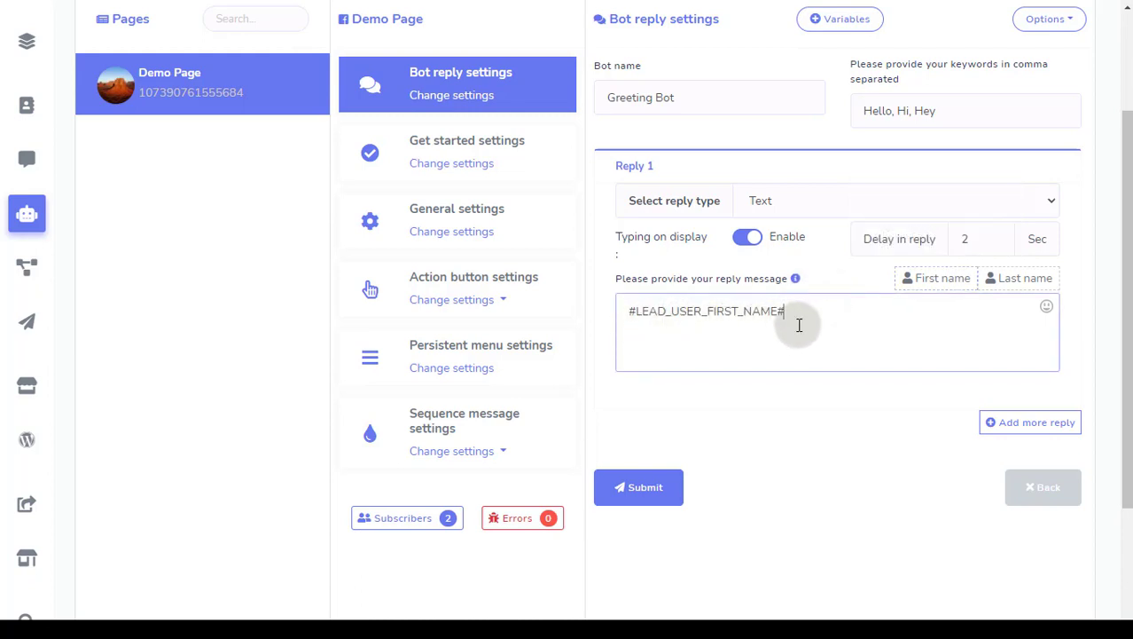
{"action": "left_click", "coordinate": [797, 281]}
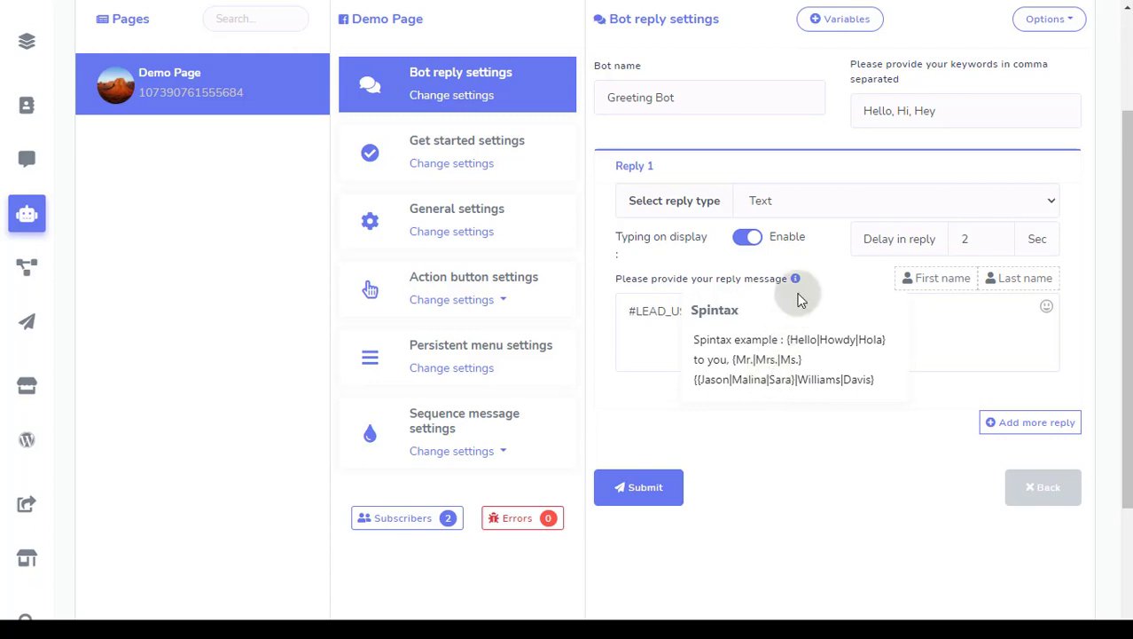
Step: Try the Image and Audio types for Reply 1 to view their upload fields
{"action": "left_click", "coordinate": [819, 204]}
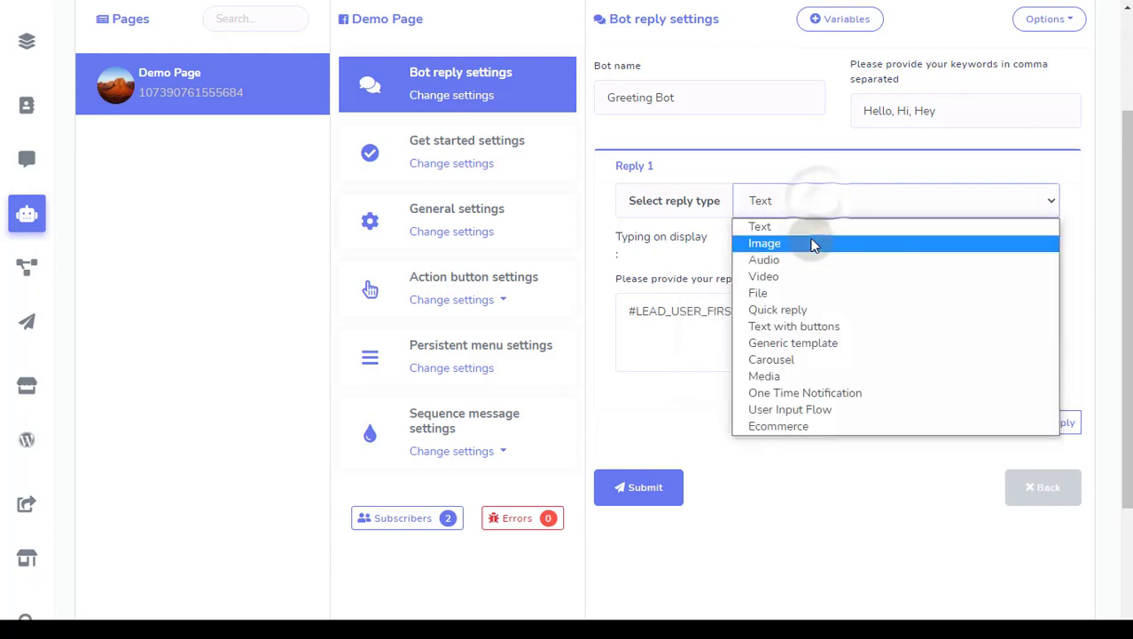
{"action": "left_click", "coordinate": [814, 242]}
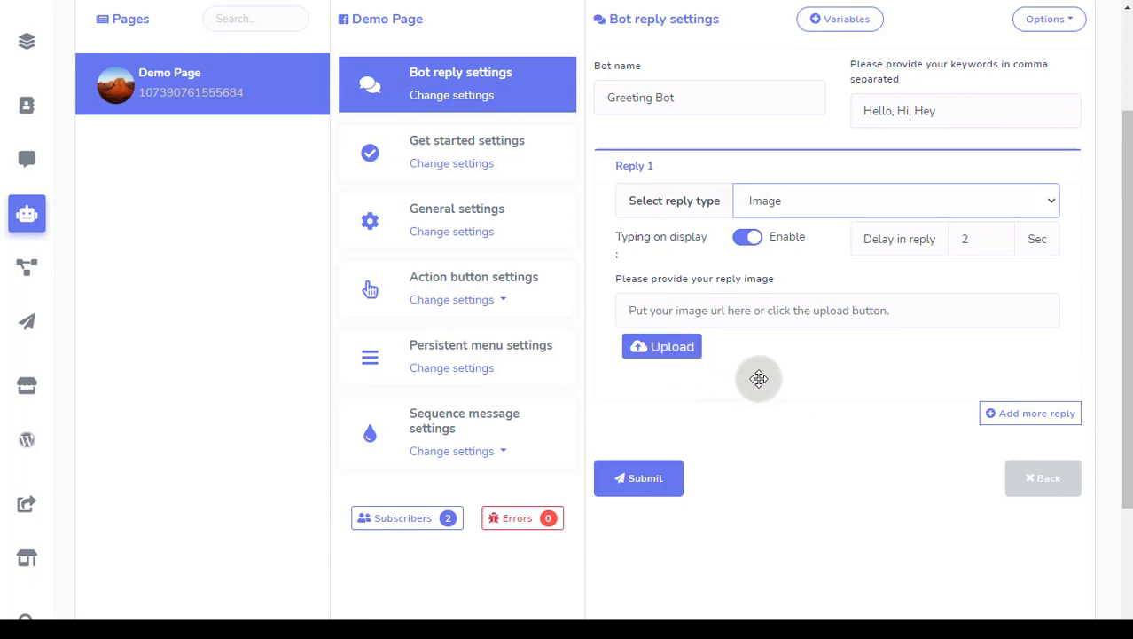
{"action": "left_click", "coordinate": [814, 202]}
{"action": "left_click", "coordinate": [816, 259]}
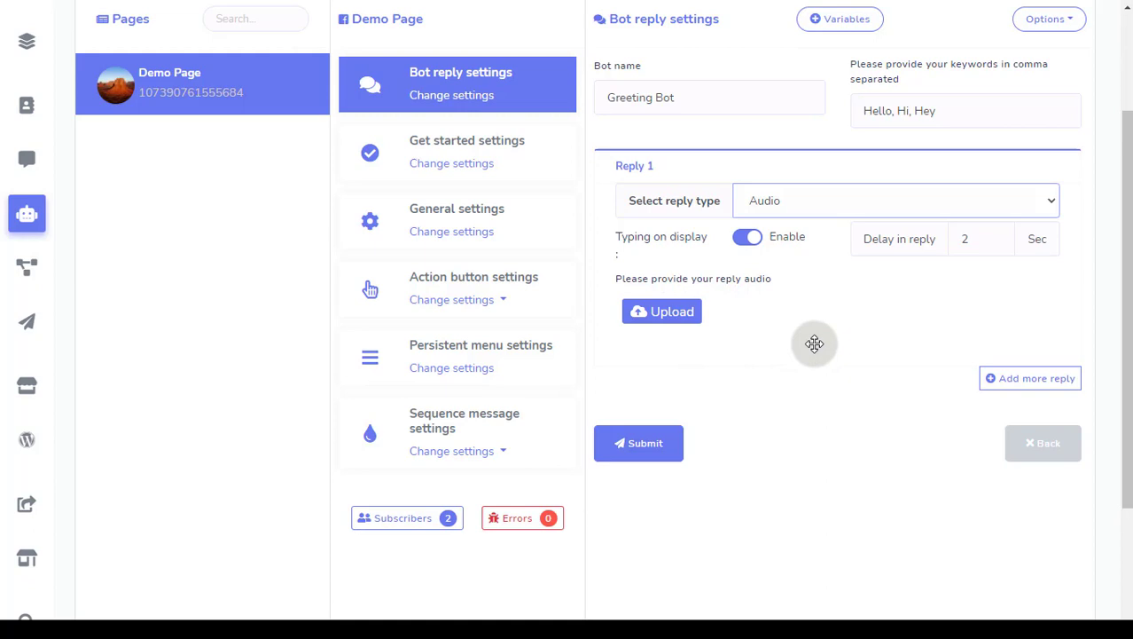
Step: Try the Video and File types for Reply 1 to view their upload fields
{"action": "left_click", "coordinate": [813, 203]}
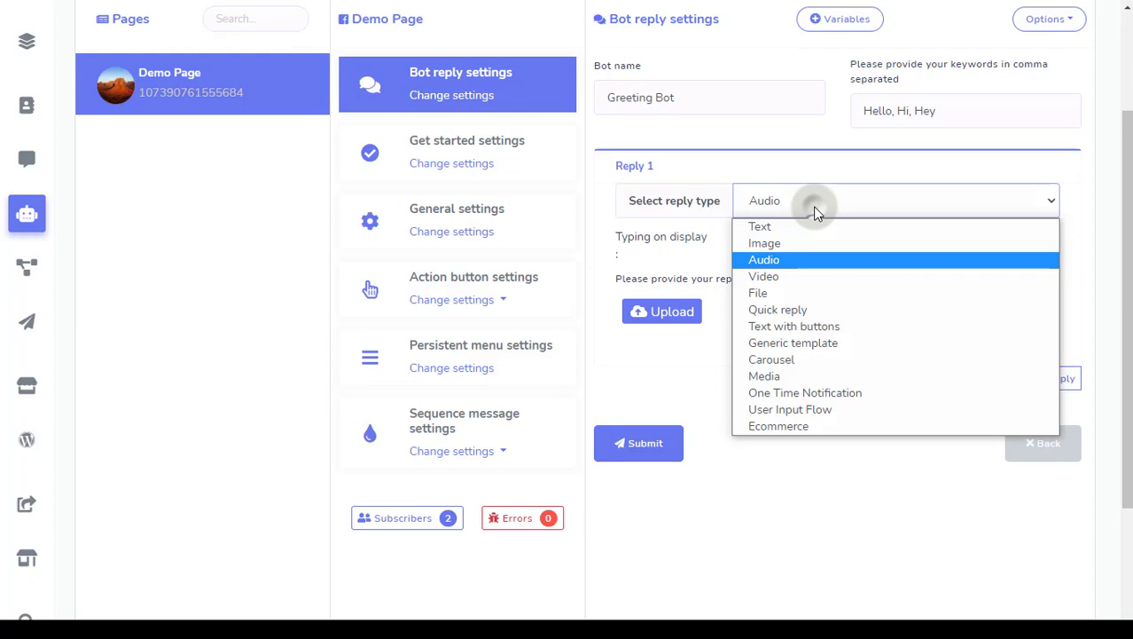
{"action": "left_click", "coordinate": [817, 276]}
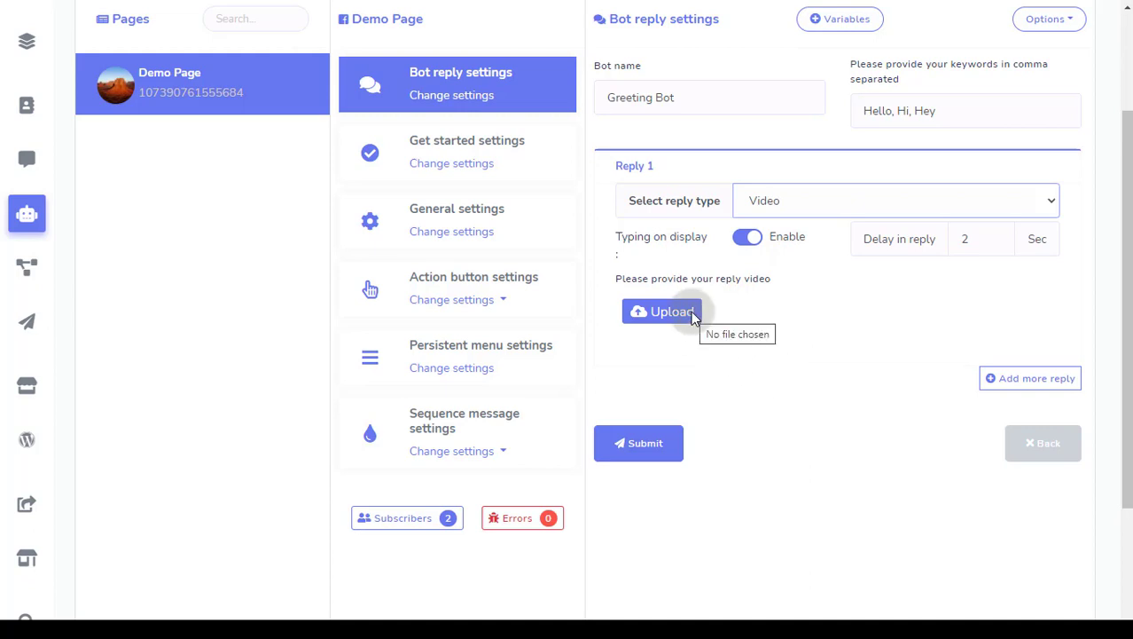
{"action": "left_click", "coordinate": [807, 203]}
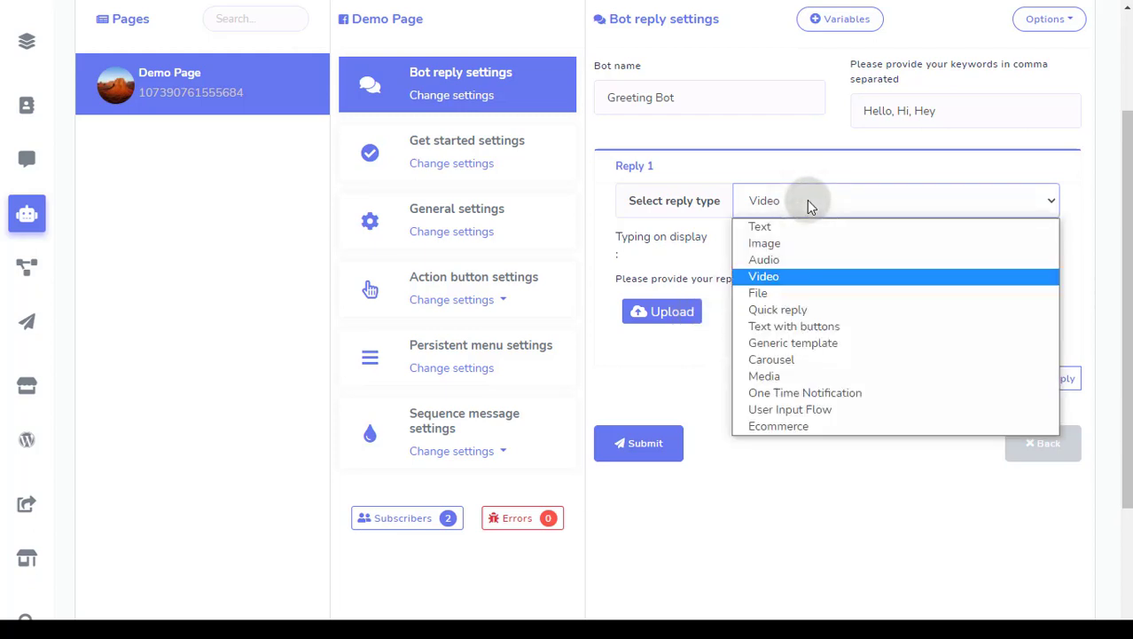
{"action": "left_click", "coordinate": [759, 295]}
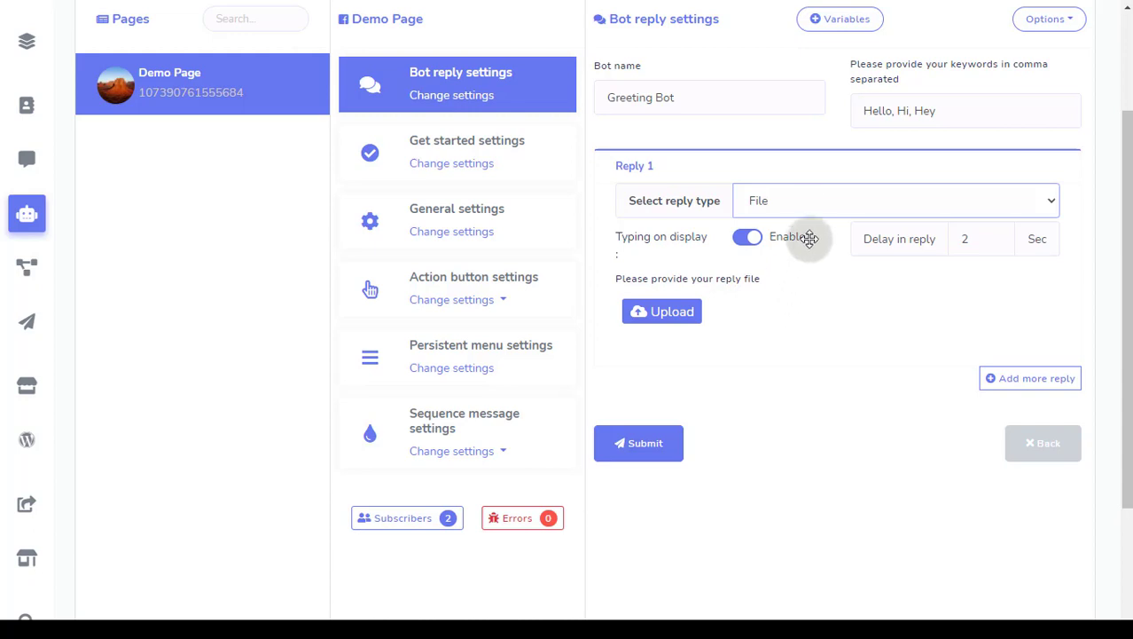
Step: Try the Quick reply type for Reply 1 and look at its message and button fields
{"action": "left_click", "coordinate": [818, 202]}
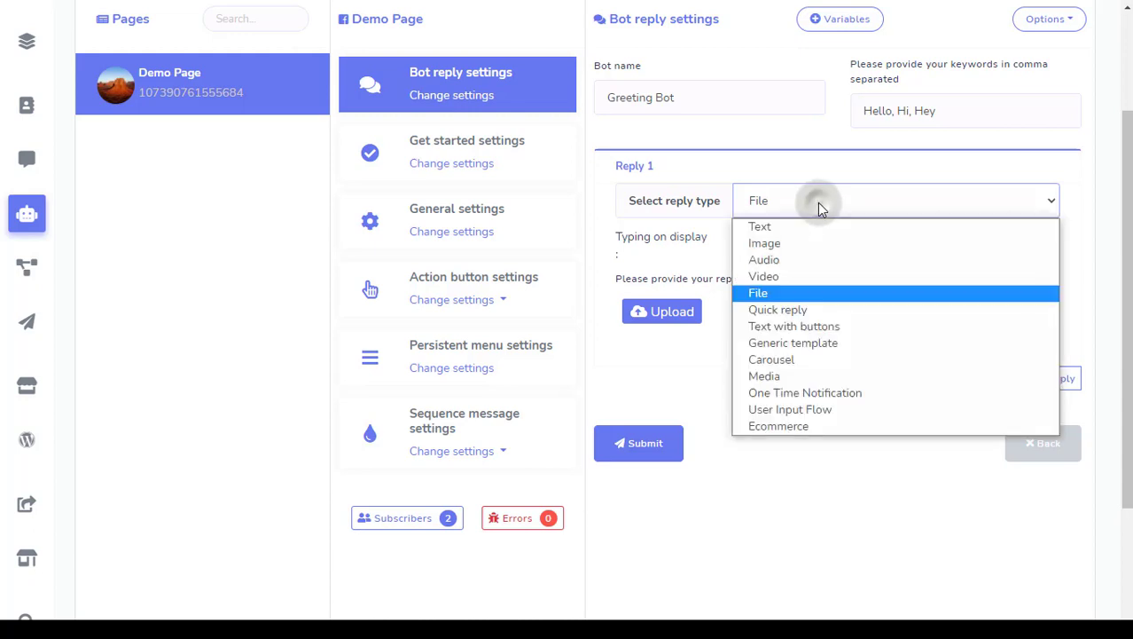
{"action": "left_click", "coordinate": [814, 307]}
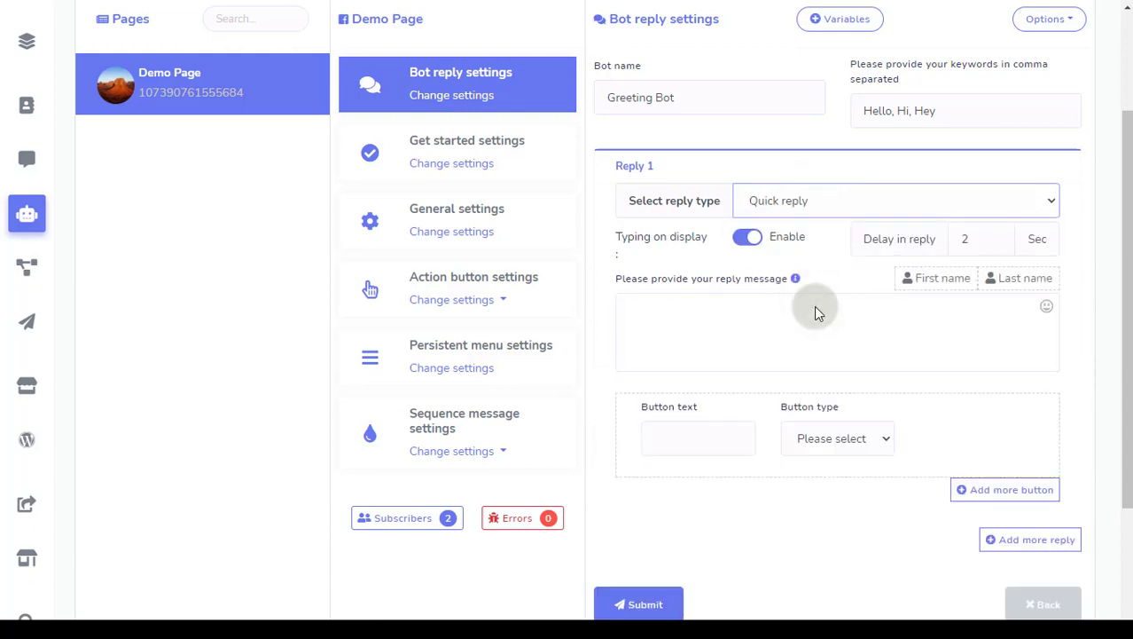
{"action": "left_click", "coordinate": [816, 306]}
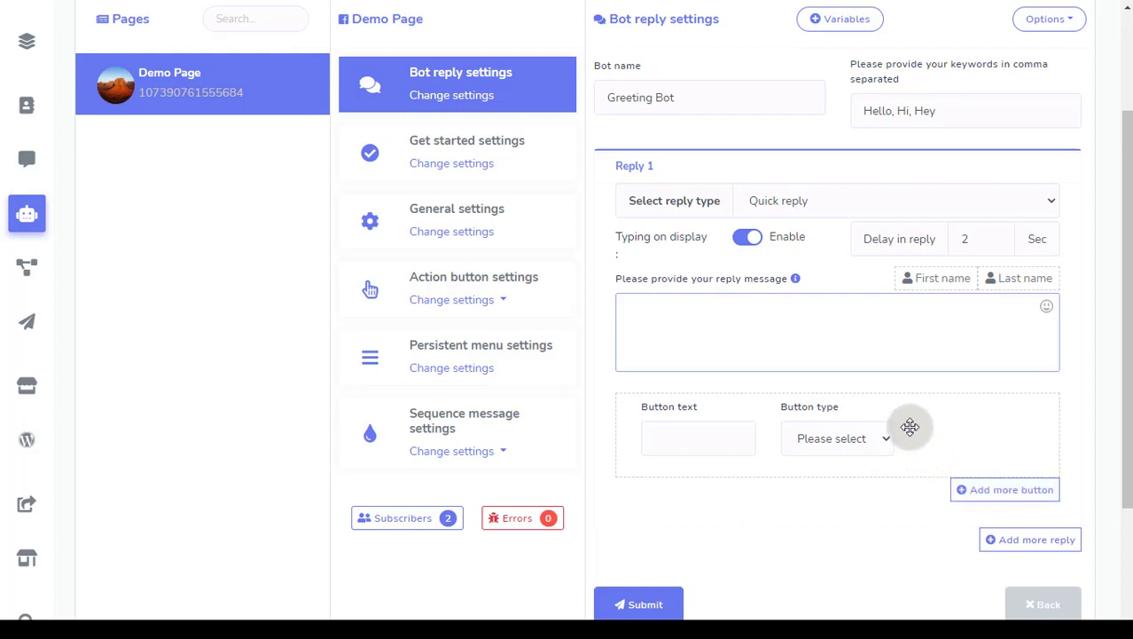
Step: Try the Text with buttons type for Reply 1 and look through the available button types
{"action": "left_click", "coordinate": [829, 204]}
{"action": "left_click", "coordinate": [828, 327]}
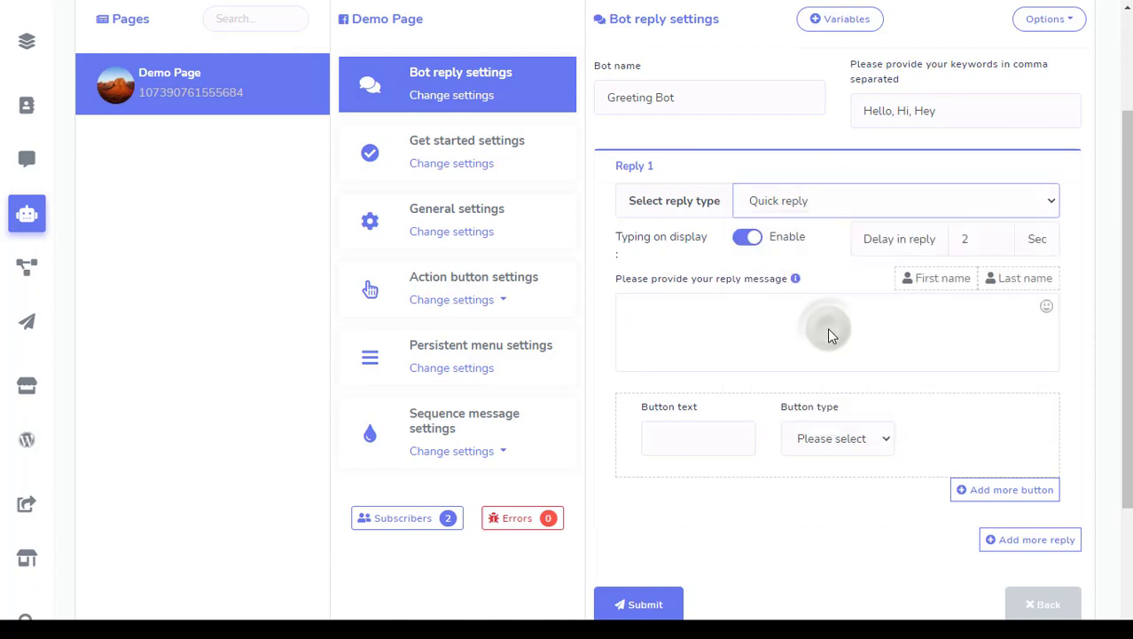
{"action": "left_click", "coordinate": [741, 317]}
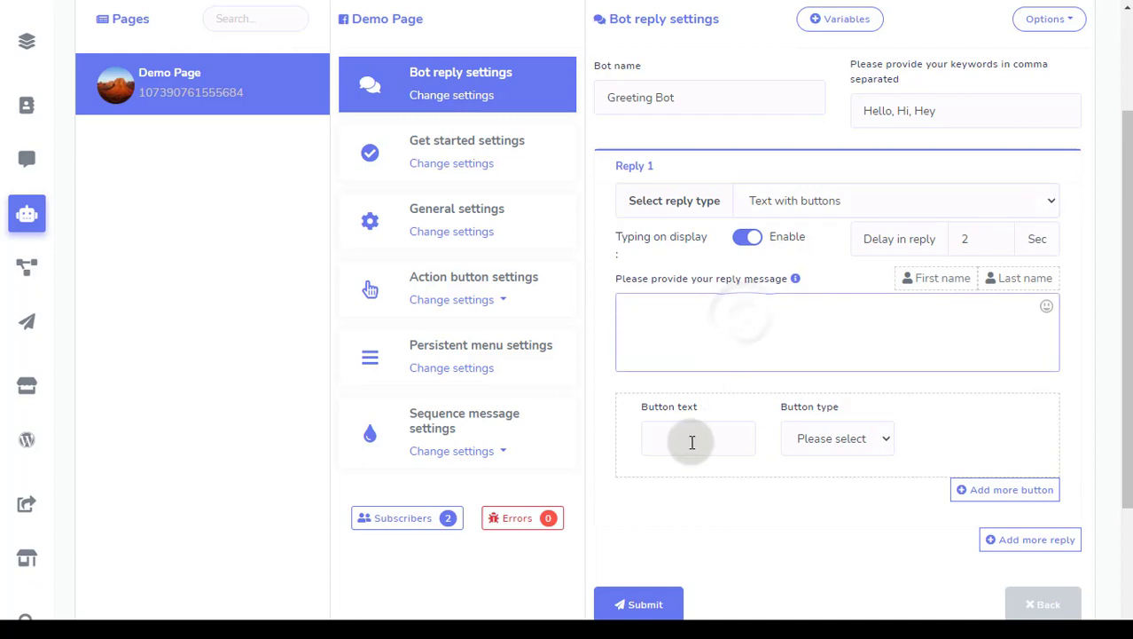
{"action": "left_click", "coordinate": [1007, 490]}
{"action": "left_click", "coordinate": [1000, 492]}
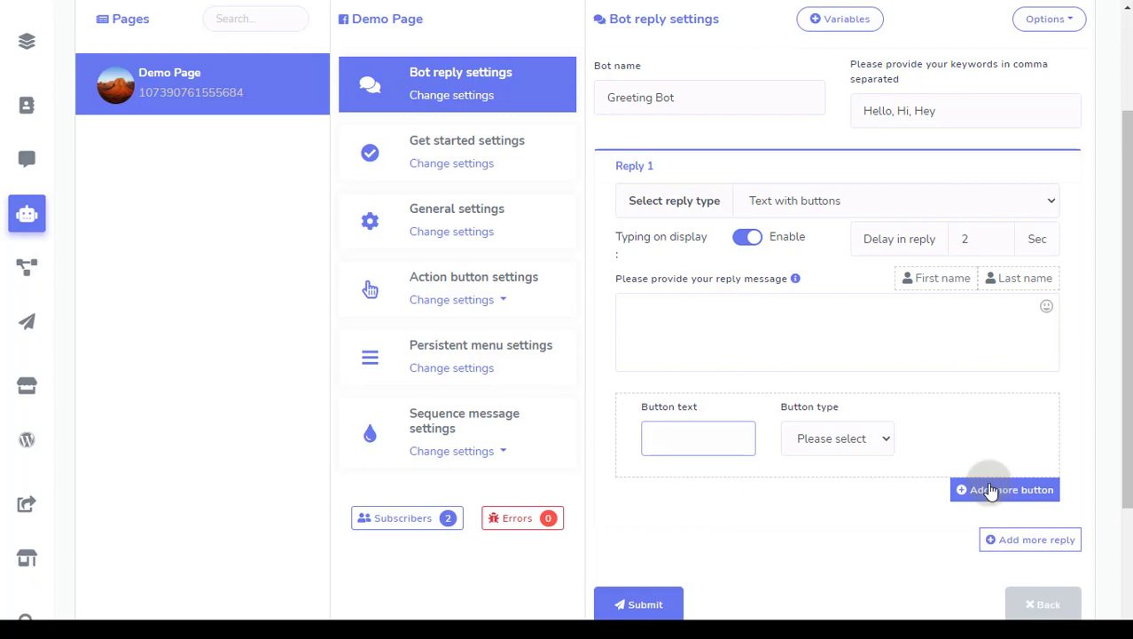
{"action": "left_click", "coordinate": [863, 440]}
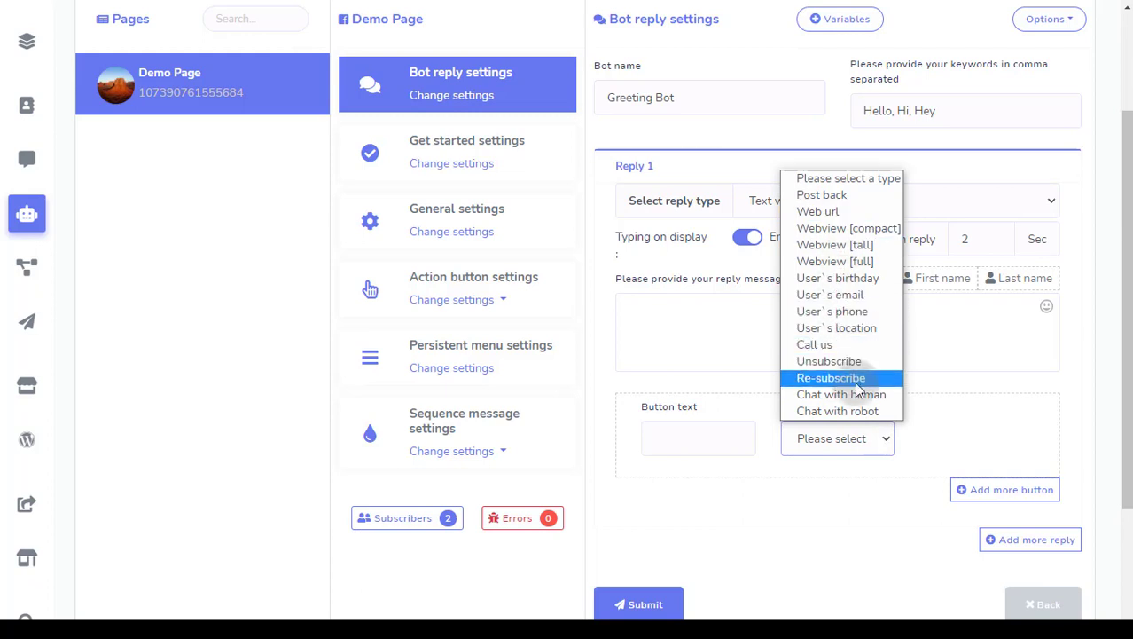
{"action": "left_click", "coordinate": [869, 444]}
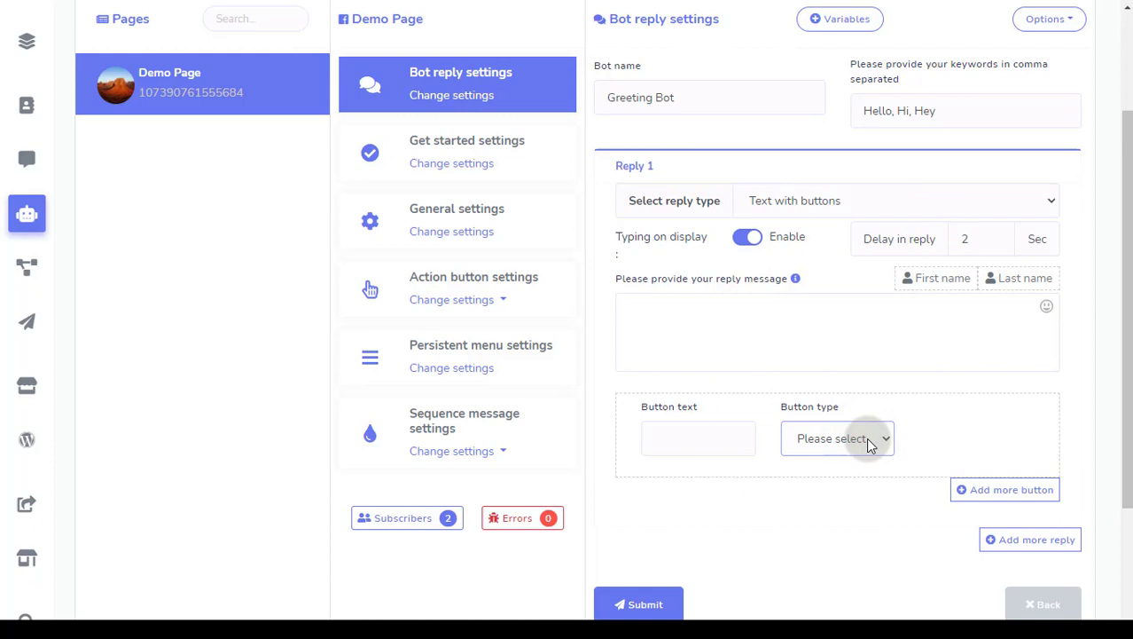
Step: Try the Generic template type for Reply 1 and look at its image, title, sub-title and button fields
{"action": "left_click", "coordinate": [822, 206]}
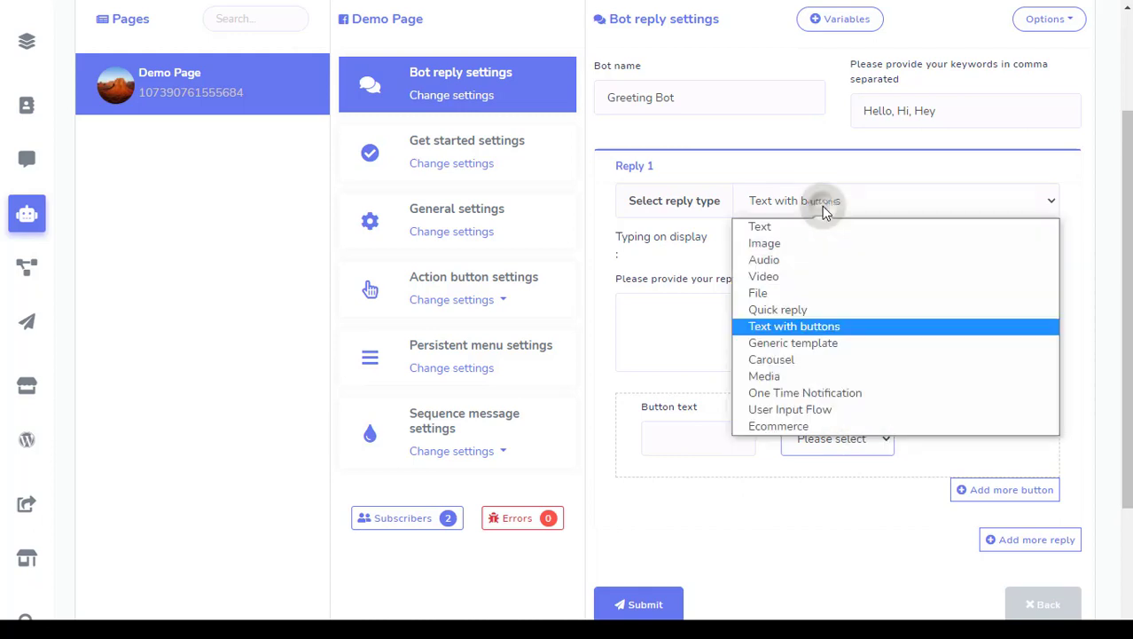
{"action": "left_click", "coordinate": [831, 343]}
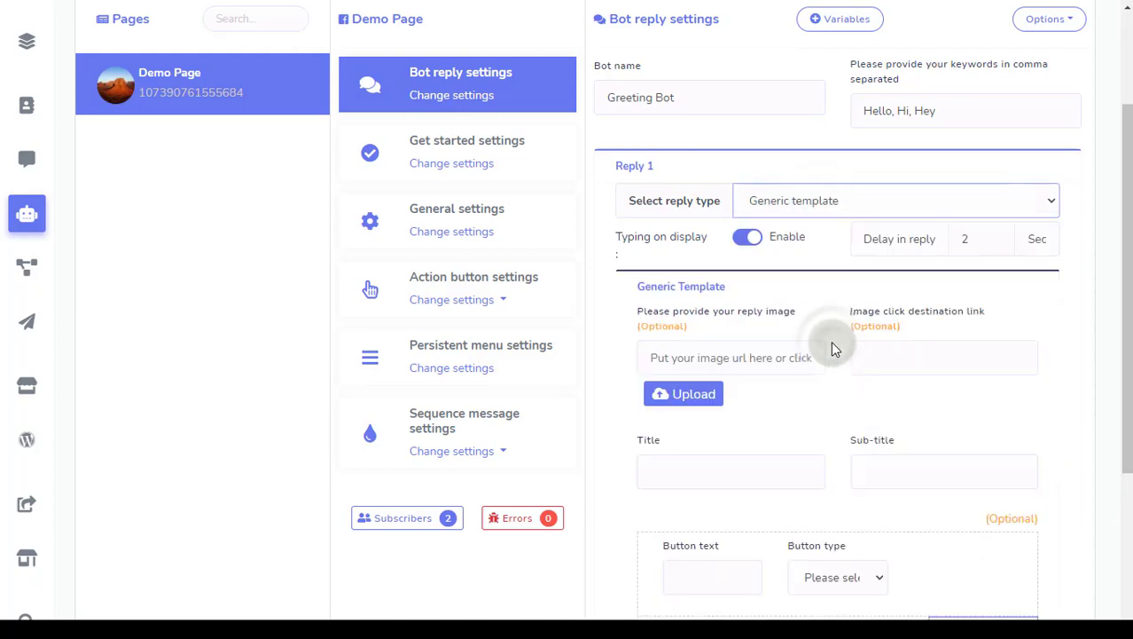
{"action": "scroll", "coordinate": [843, 392], "scroll_direction": "down", "scroll_amount": 1}
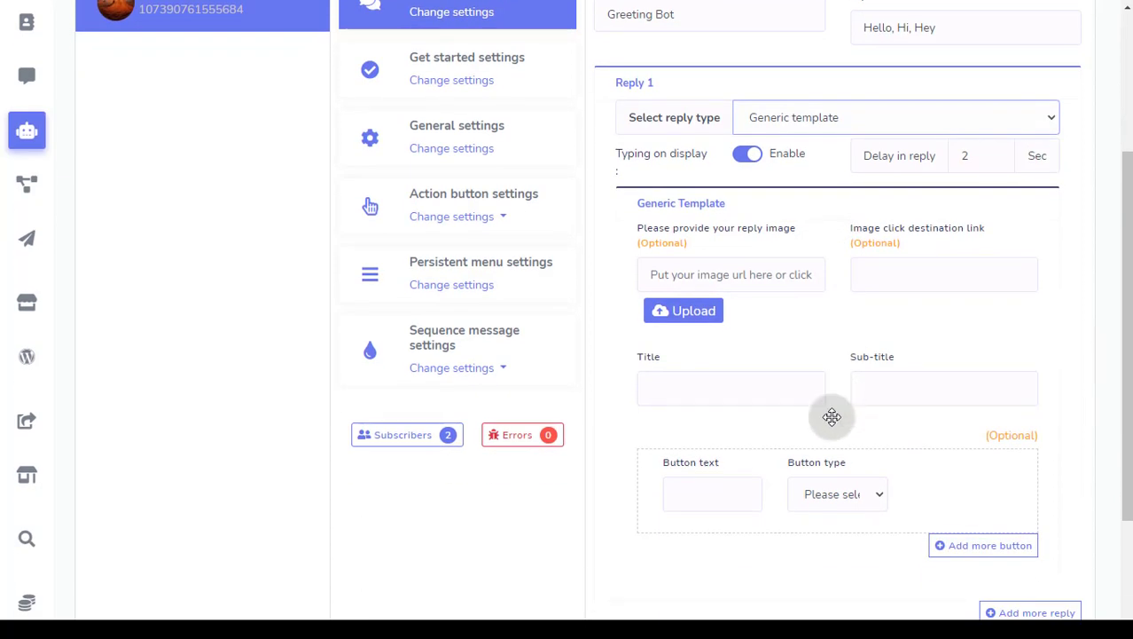
{"action": "left_click", "coordinate": [695, 388]}
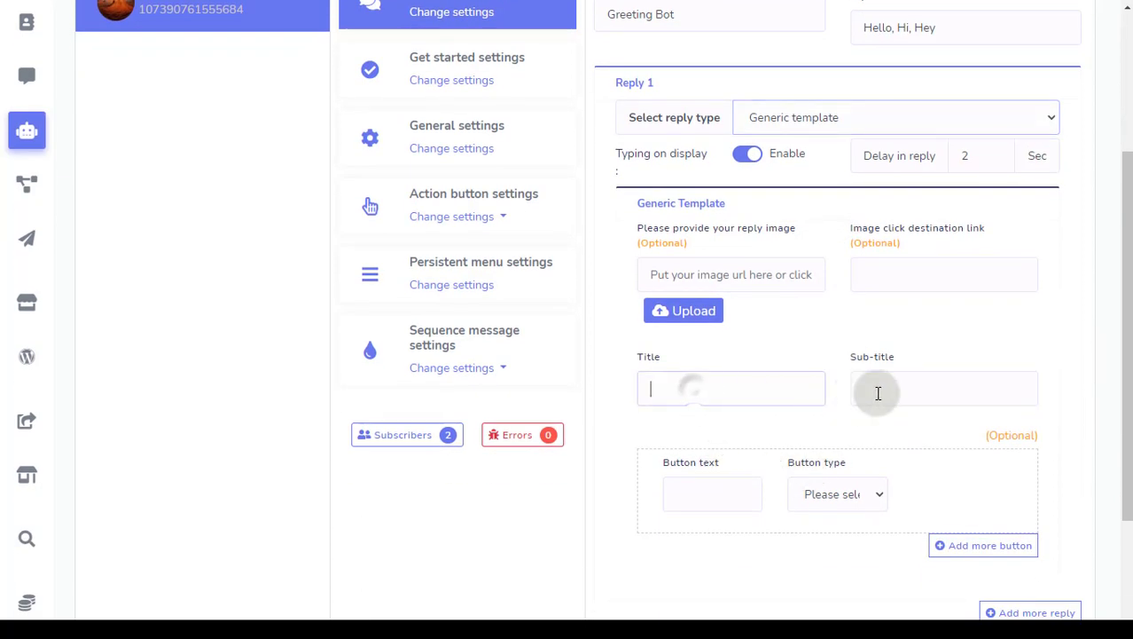
{"action": "left_click", "coordinate": [878, 388]}
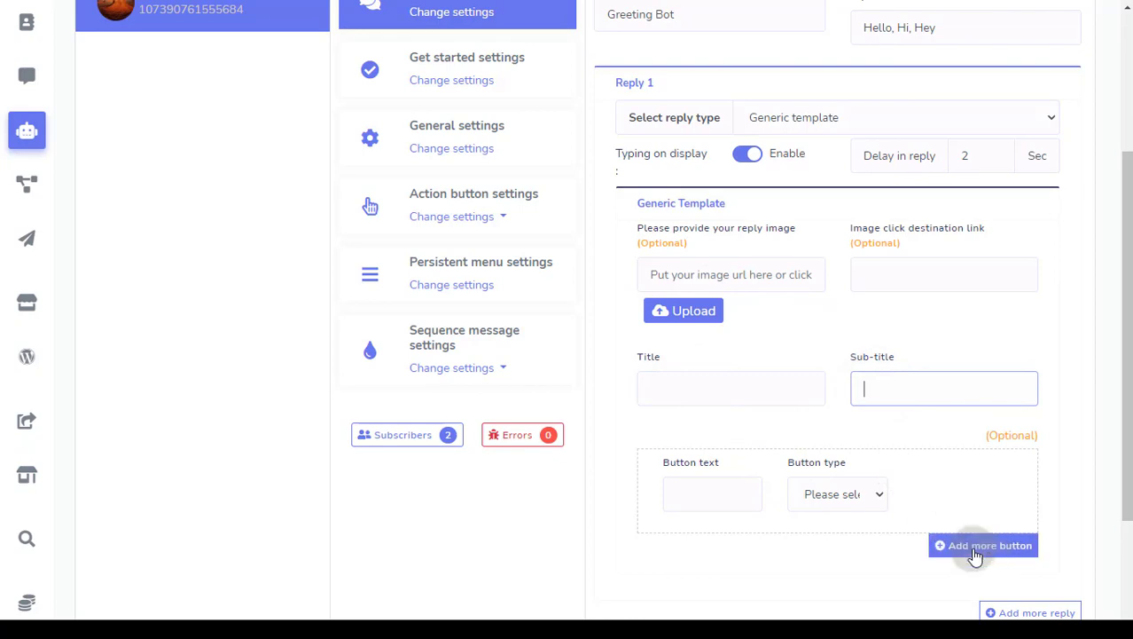
Step: Set the type of Reply 1 to Carousel and look at its template fields
{"action": "left_click", "coordinate": [804, 125]}
{"action": "left_click", "coordinate": [810, 277]}
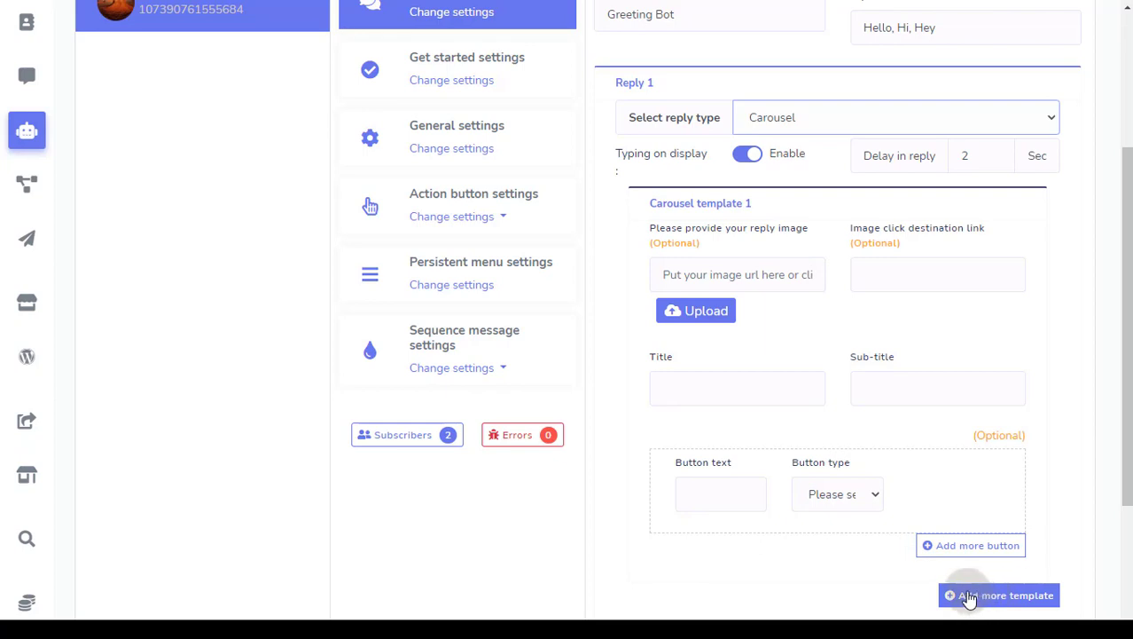
{"action": "scroll", "coordinate": [845, 559], "scroll_direction": "up", "scroll_amount": 2}
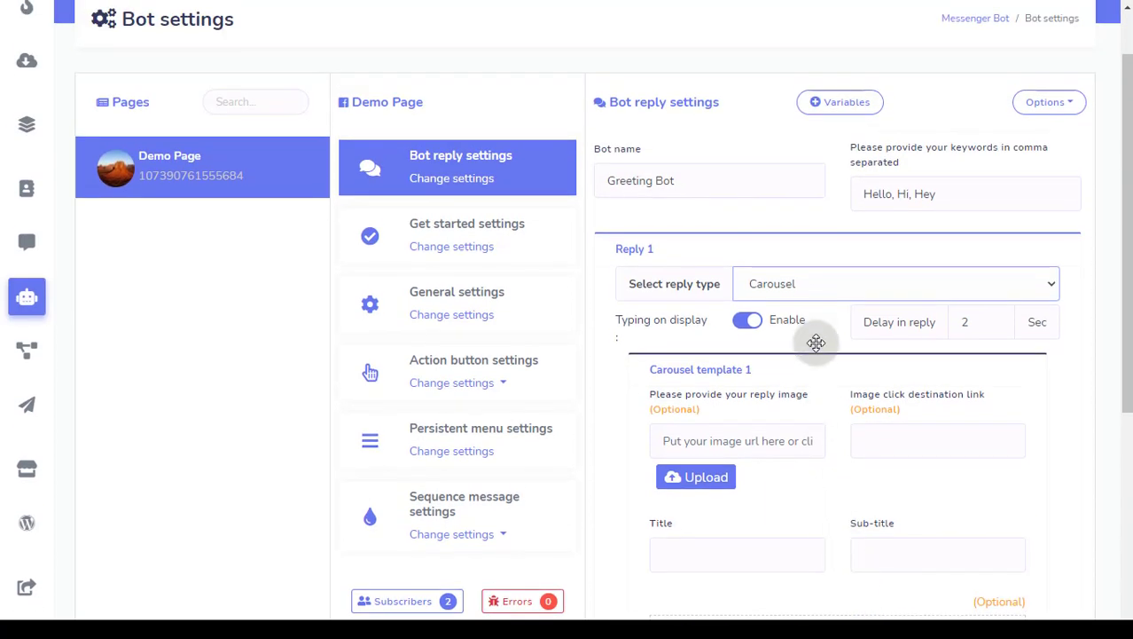
Step: Try the Media type for Reply 1 and look at its media URL and button fields
{"action": "left_click", "coordinate": [818, 293]}
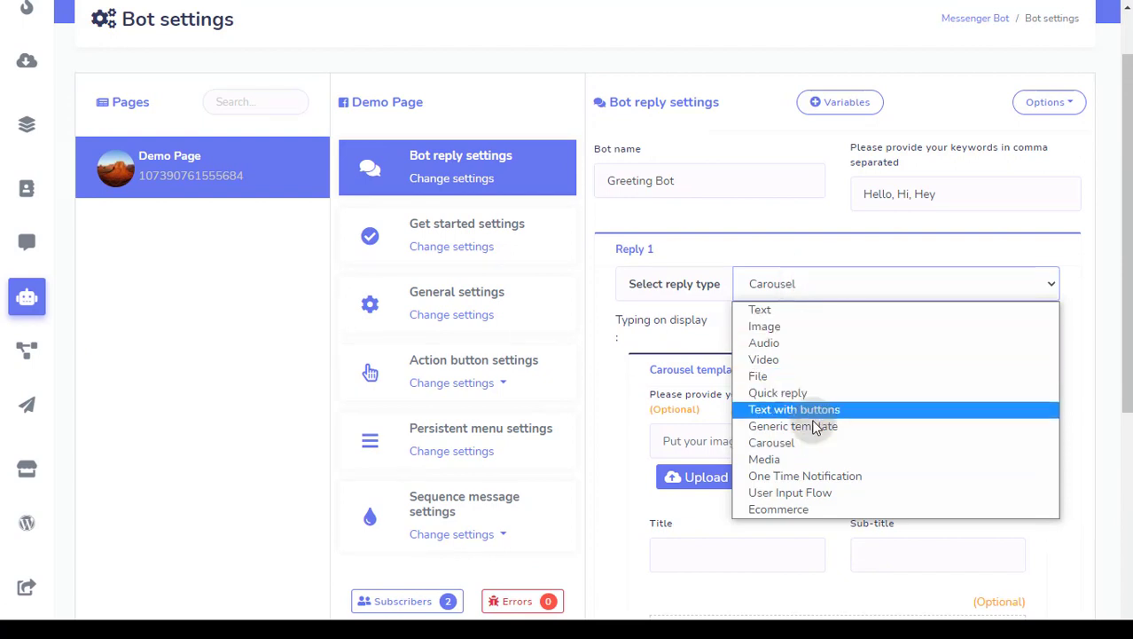
{"action": "left_click", "coordinate": [803, 459]}
{"action": "scroll", "coordinate": [802, 460], "scroll_direction": "down", "scroll_amount": 1}
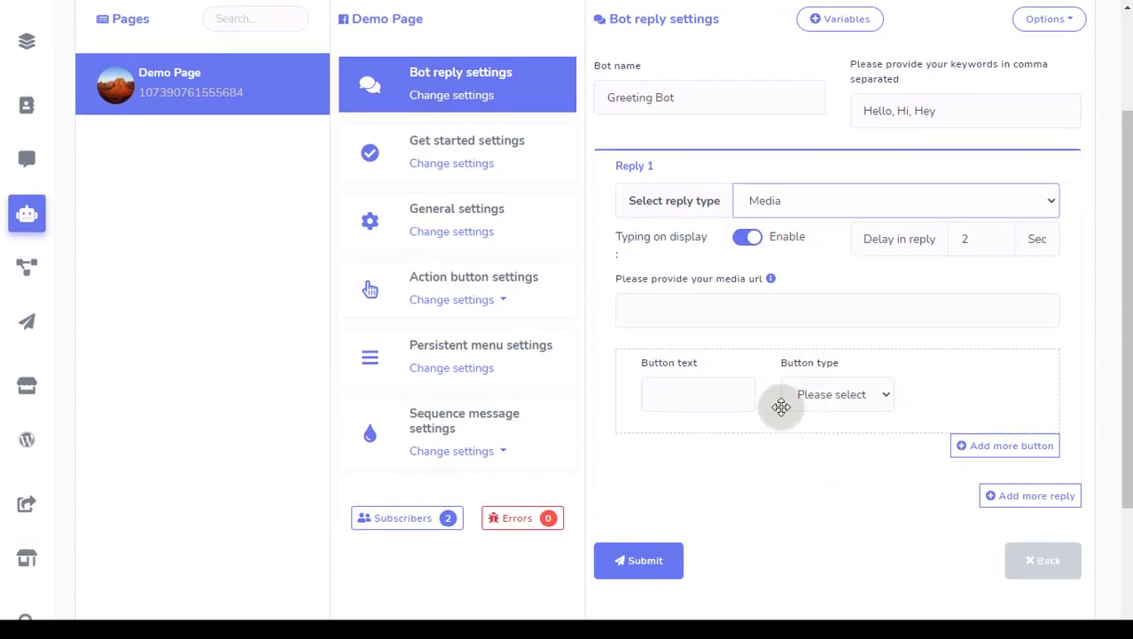
{"action": "left_click", "coordinate": [737, 312]}
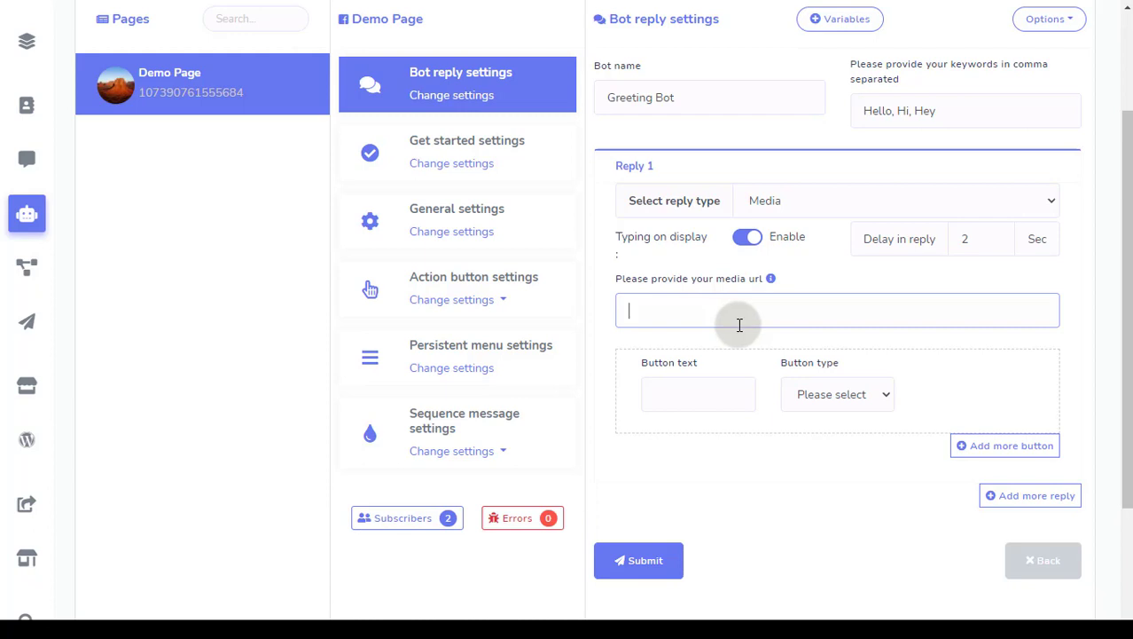
Step: Try the One Time Notification type for Reply 1 and look at its title and OTN postback fields
{"action": "left_click", "coordinate": [799, 198]}
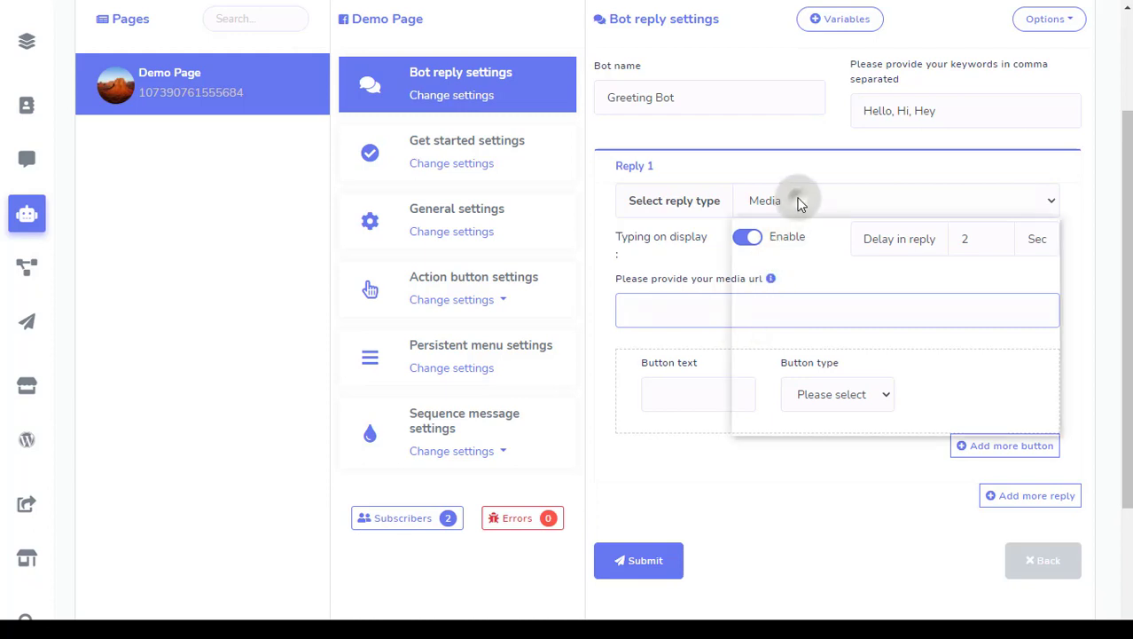
{"action": "left_click", "coordinate": [828, 393]}
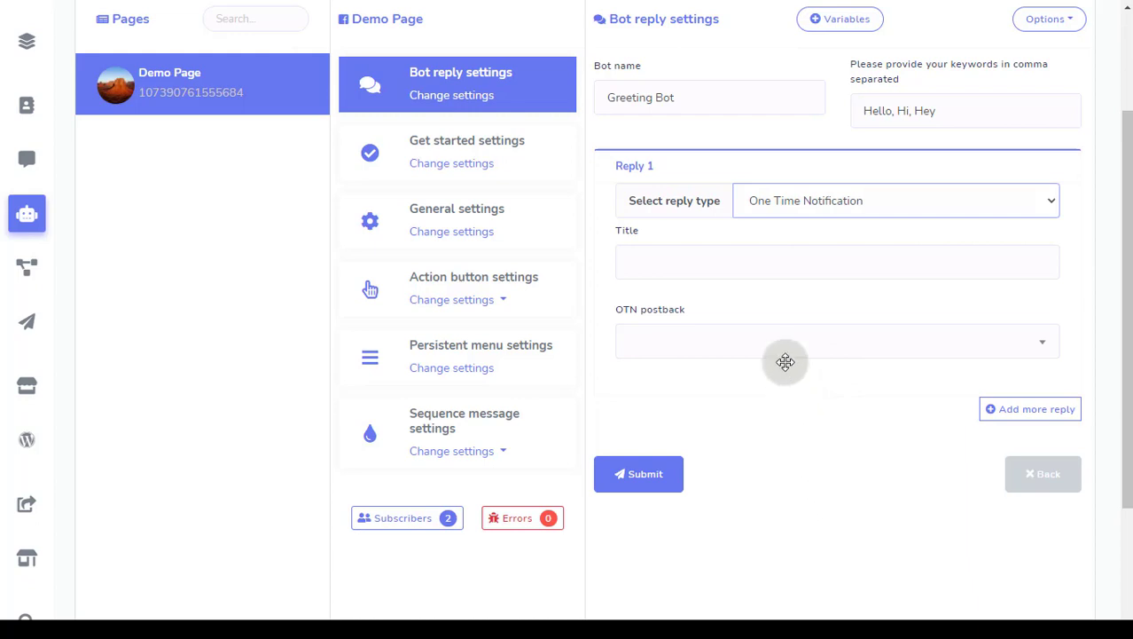
{"action": "left_click", "coordinate": [737, 262]}
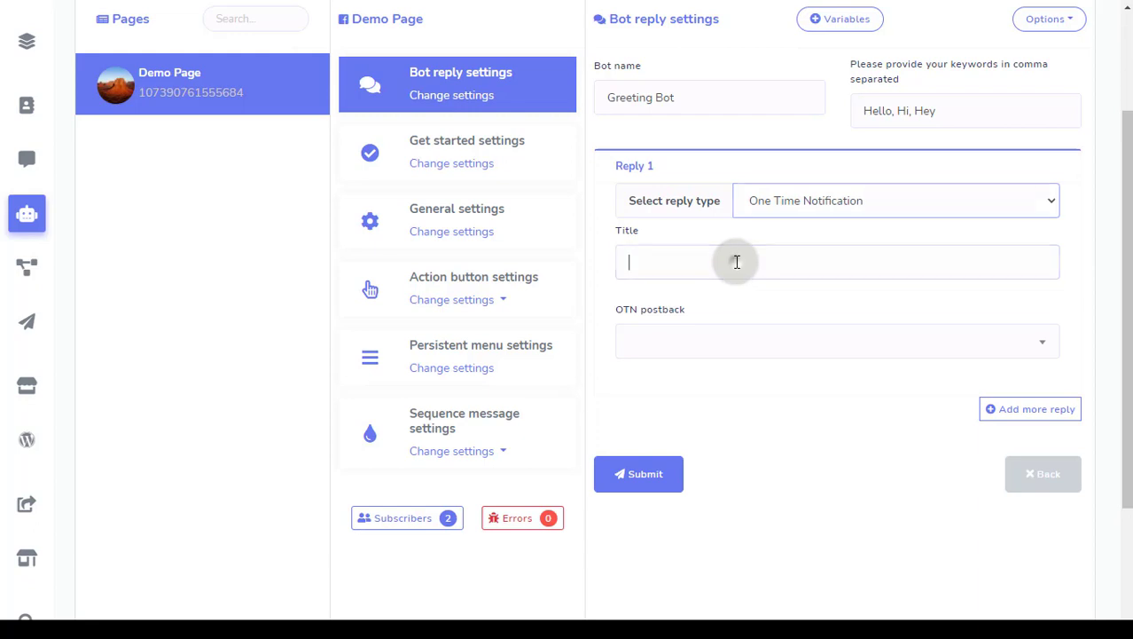
{"action": "left_click", "coordinate": [768, 346]}
{"action": "left_click", "coordinate": [768, 346]}
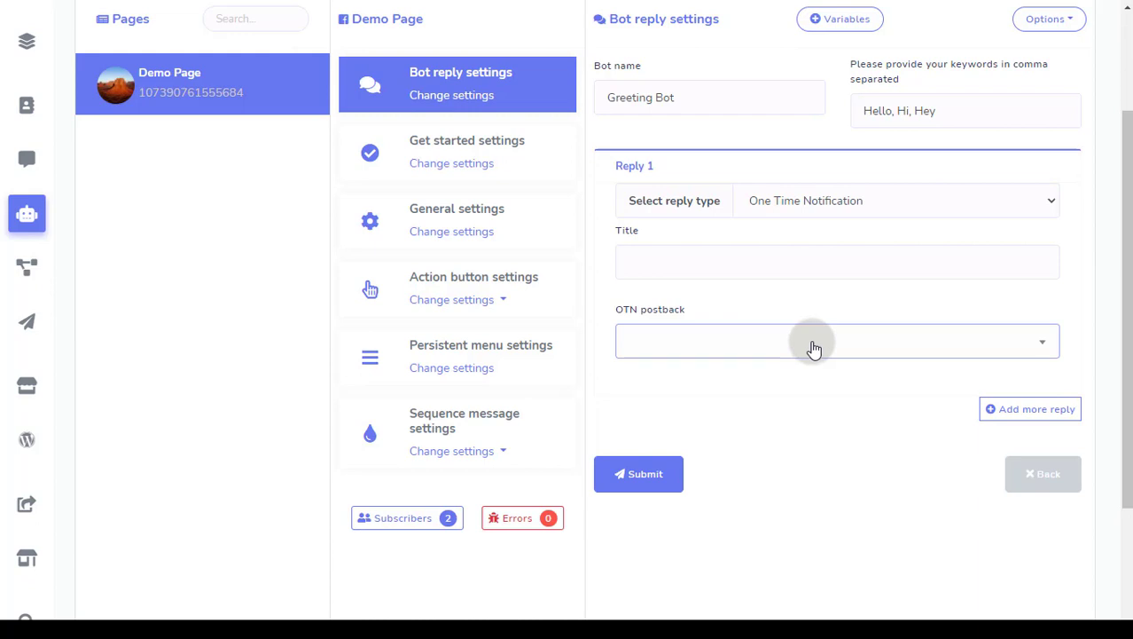
Step: Try the User Input Flow type for Reply 1 and look through the selectable flow campaigns
{"action": "left_click", "coordinate": [822, 209]}
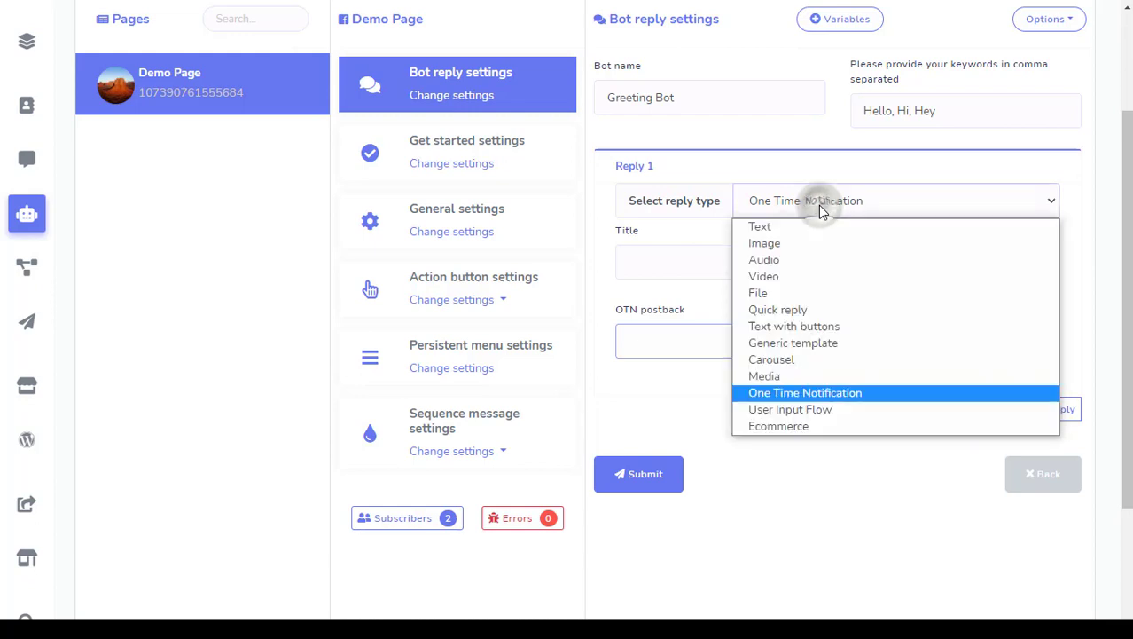
{"action": "left_click", "coordinate": [786, 410]}
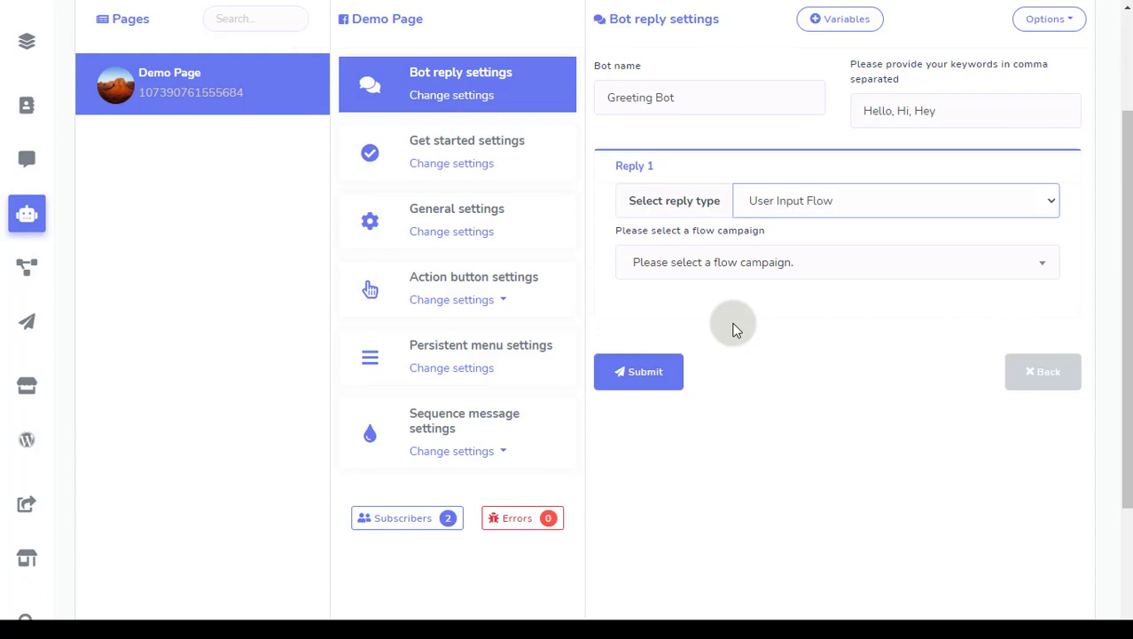
{"action": "left_click", "coordinate": [754, 267]}
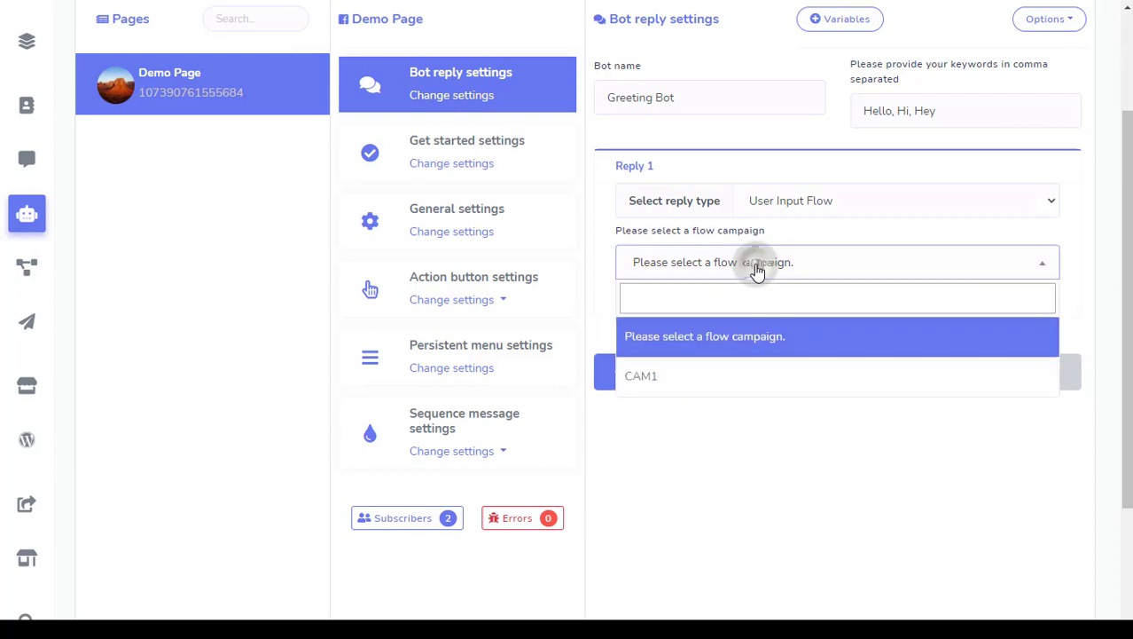
{"action": "left_click", "coordinate": [755, 268]}
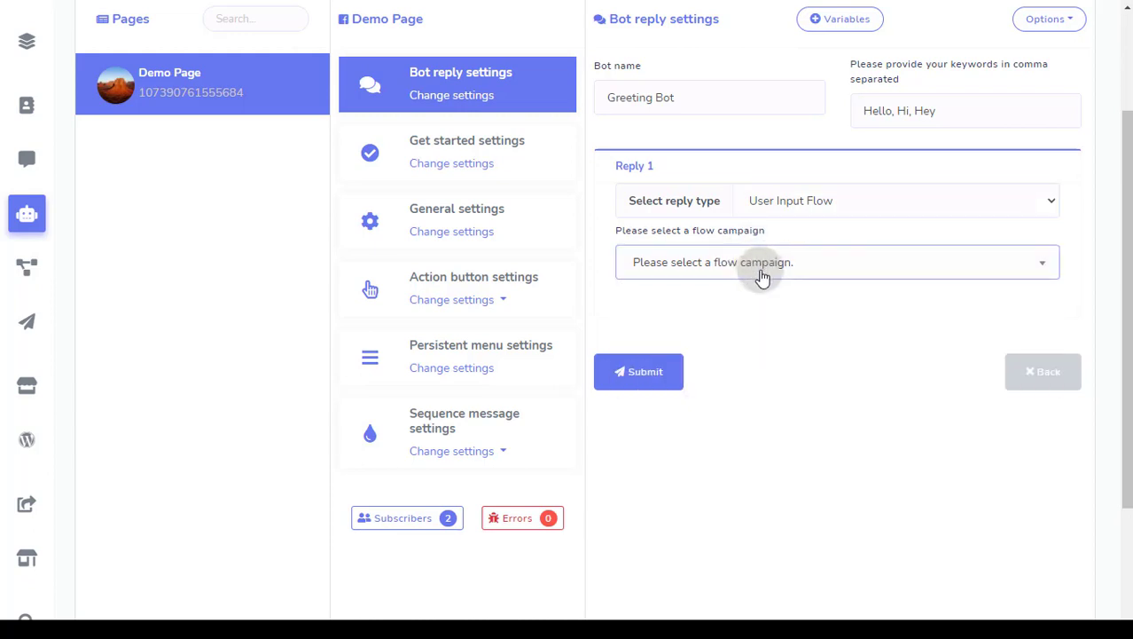
Step: Try the Ecommerce type for Reply 1 and look at its store, product and buy now button text fields
{"action": "left_click", "coordinate": [823, 201]}
{"action": "left_click", "coordinate": [813, 423]}
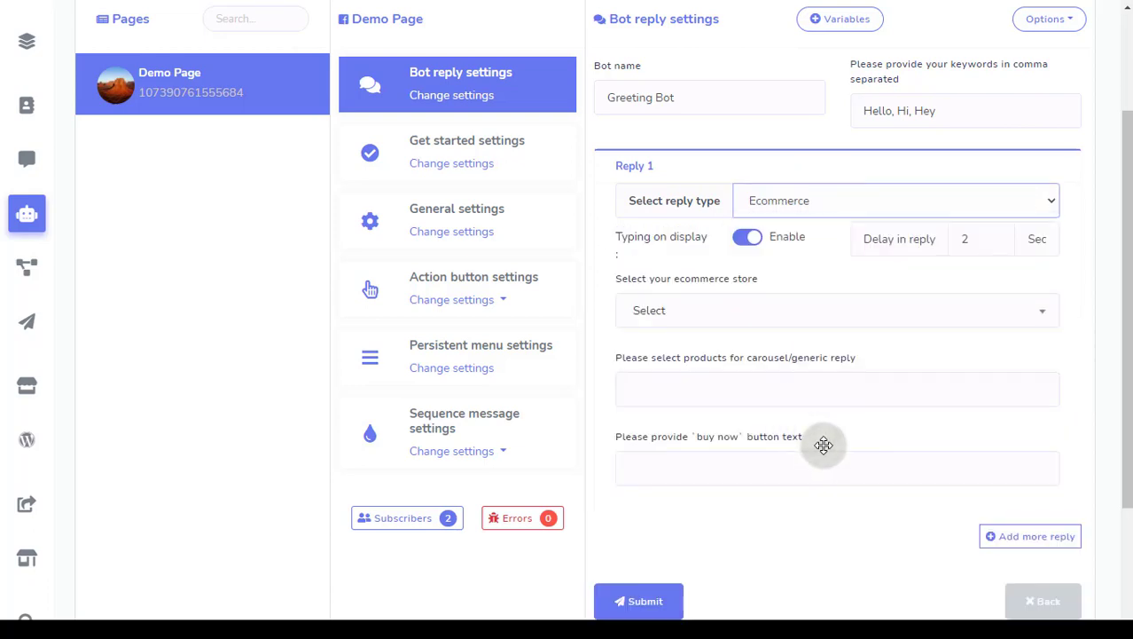
{"action": "left_click", "coordinate": [740, 324]}
{"action": "left_click", "coordinate": [739, 324]}
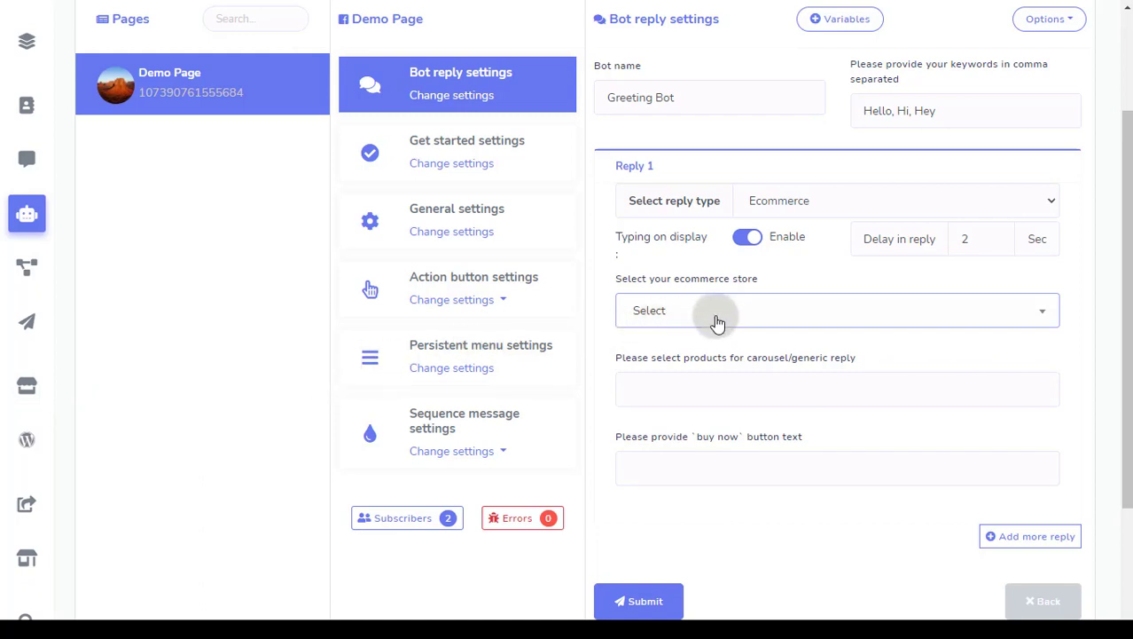
{"action": "left_click", "coordinate": [718, 395]}
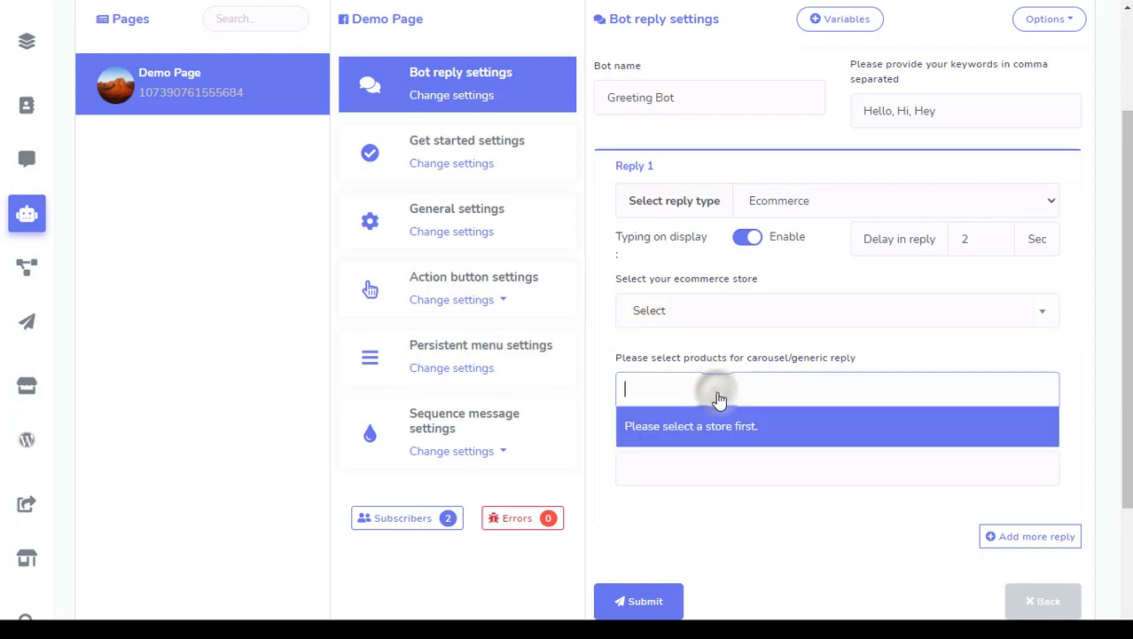
{"action": "left_click", "coordinate": [706, 366]}
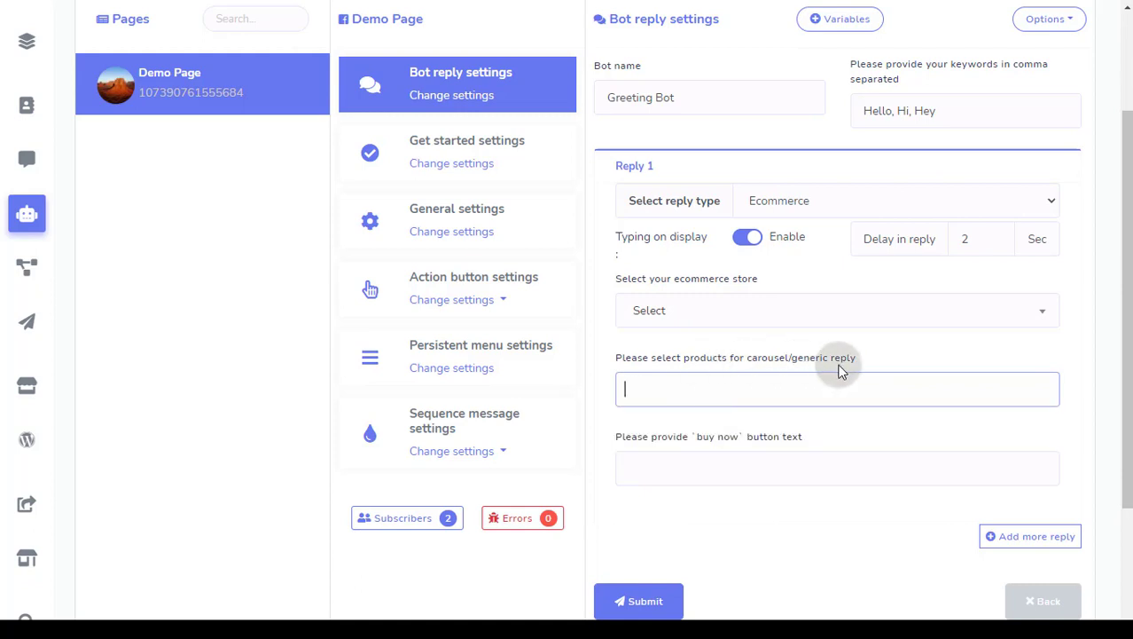
{"action": "left_click", "coordinate": [696, 464]}
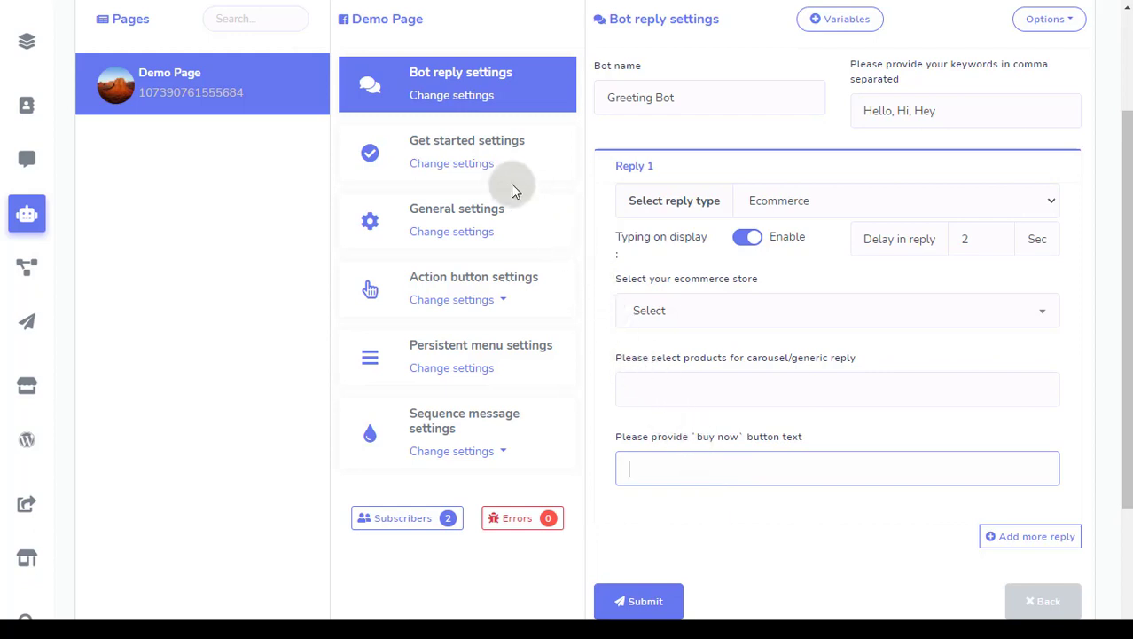
Step: Open the Get started settings and examine the button status options, welcome message field and available action button templates
{"action": "left_click", "coordinate": [457, 172]}
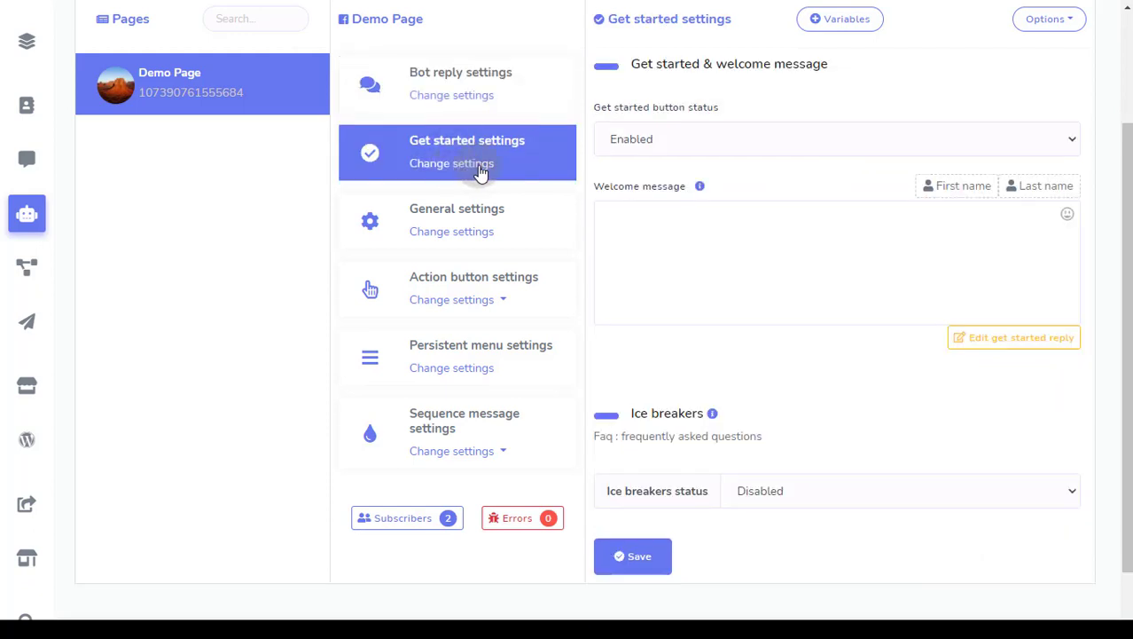
{"action": "left_click", "coordinate": [667, 142]}
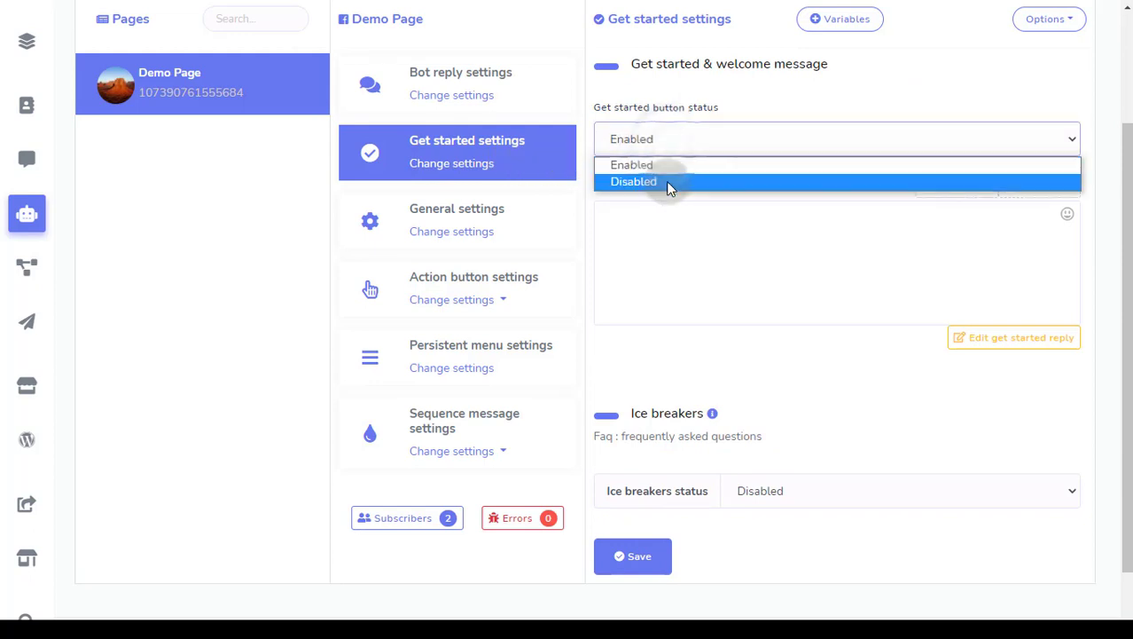
{"action": "left_click", "coordinate": [667, 169]}
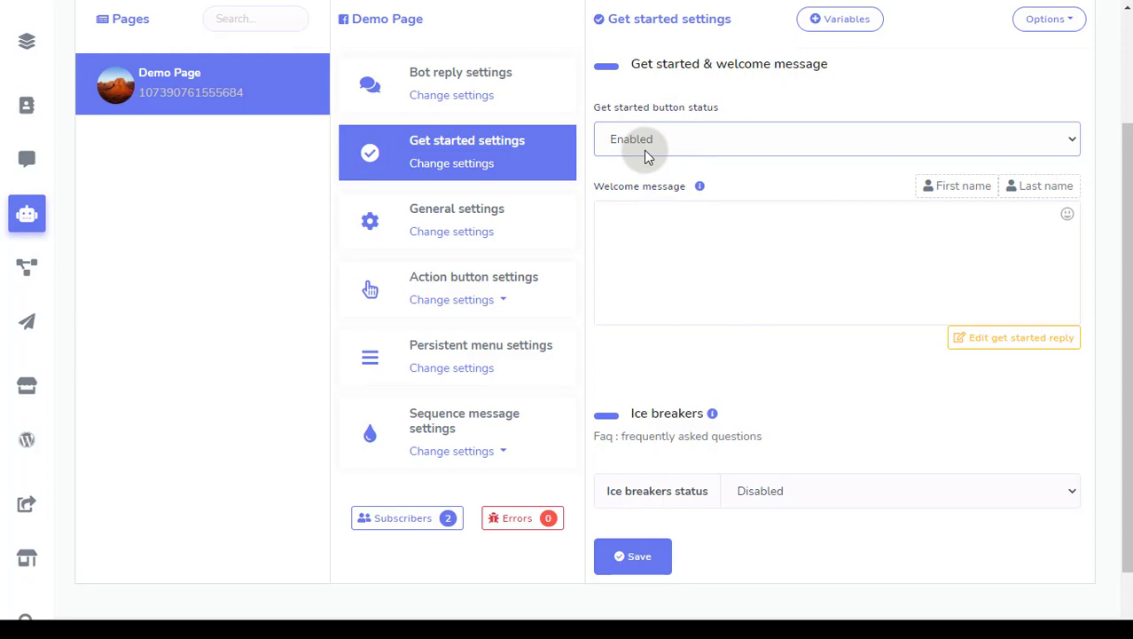
{"action": "left_click", "coordinate": [645, 244]}
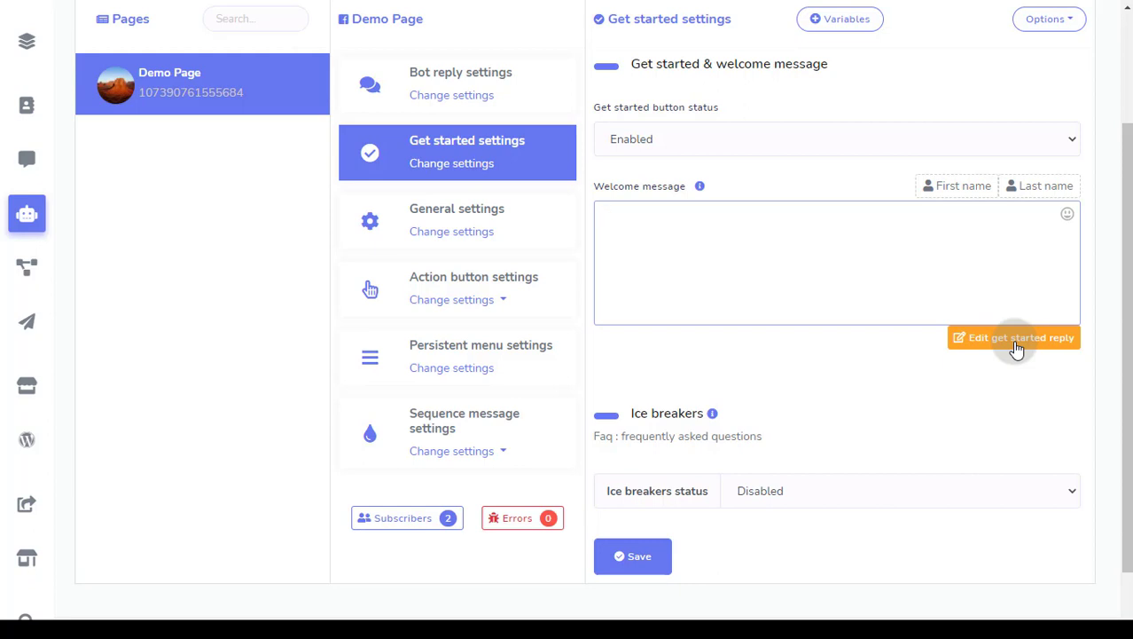
{"action": "left_click", "coordinate": [489, 303]}
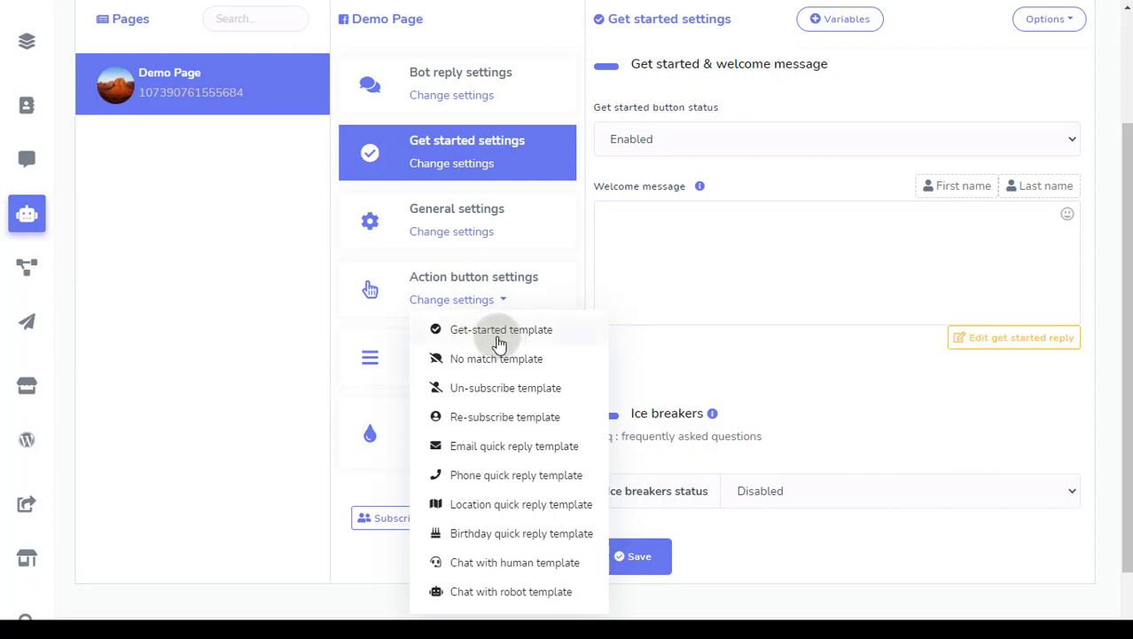
{"action": "left_click", "coordinate": [825, 348]}
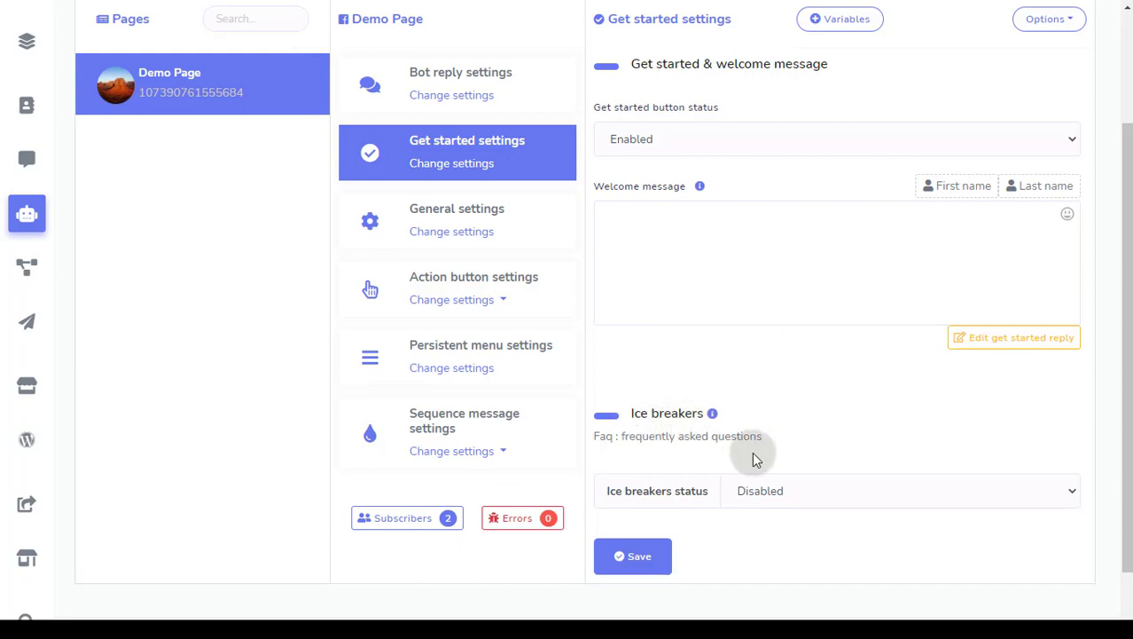
Step: Enable ice breakers to look at the question block fields, and set their status back to Disabled
{"action": "left_click", "coordinate": [821, 494]}
{"action": "left_click", "coordinate": [817, 517]}
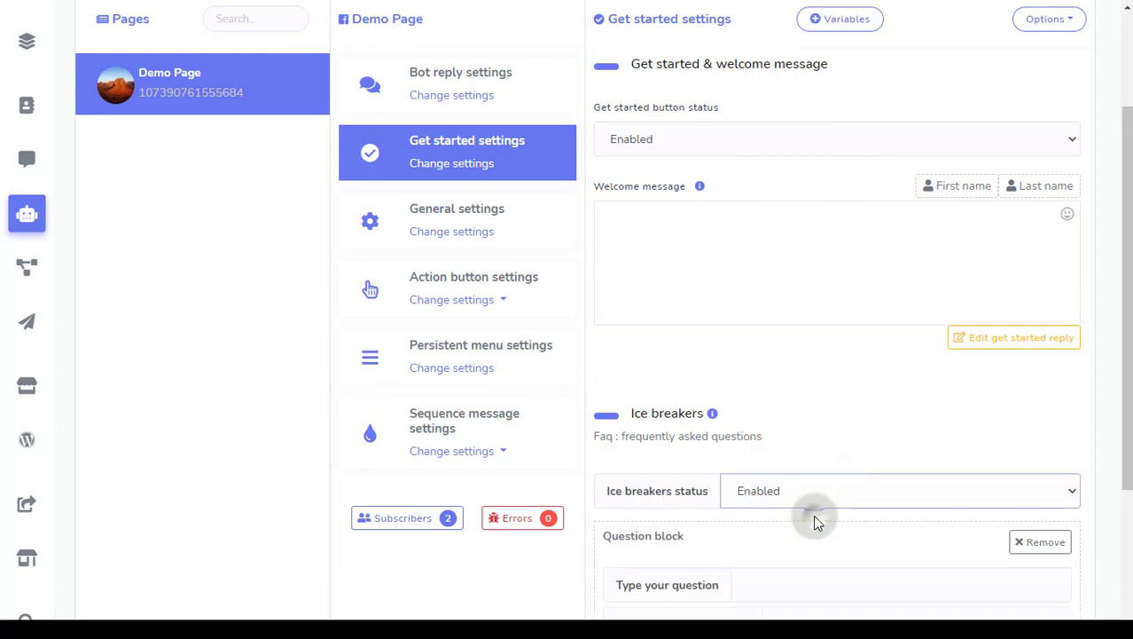
{"action": "scroll", "coordinate": [808, 517], "scroll_direction": "down", "scroll_amount": 2}
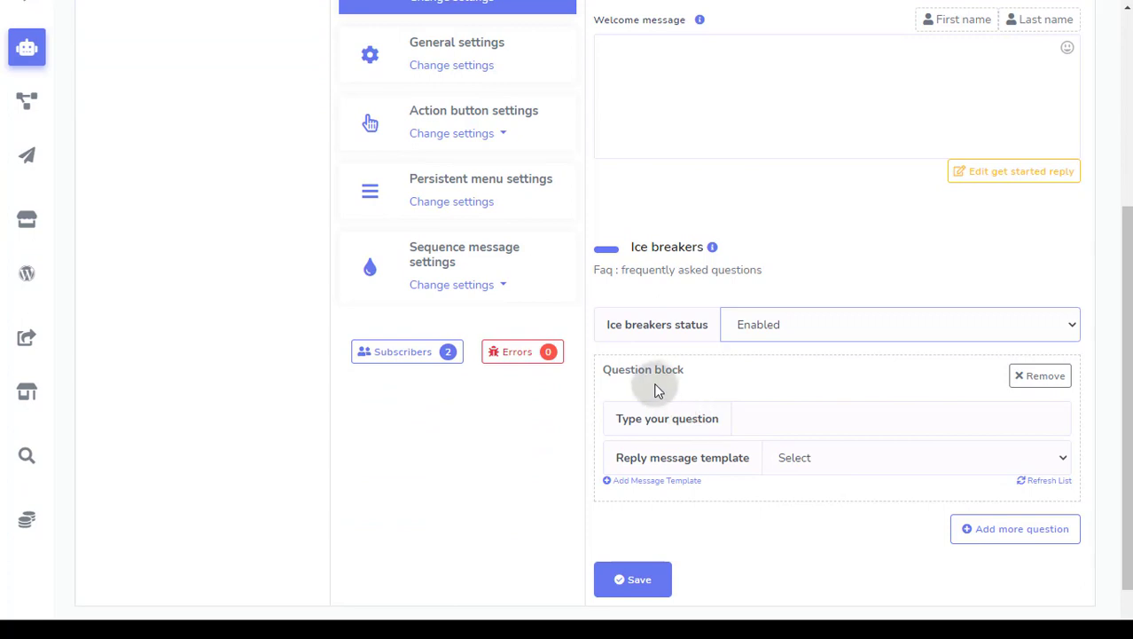
{"action": "left_click", "coordinate": [769, 326]}
{"action": "left_click", "coordinate": [768, 369]}
{"action": "scroll", "coordinate": [740, 372], "scroll_direction": "up", "scroll_amount": 1}
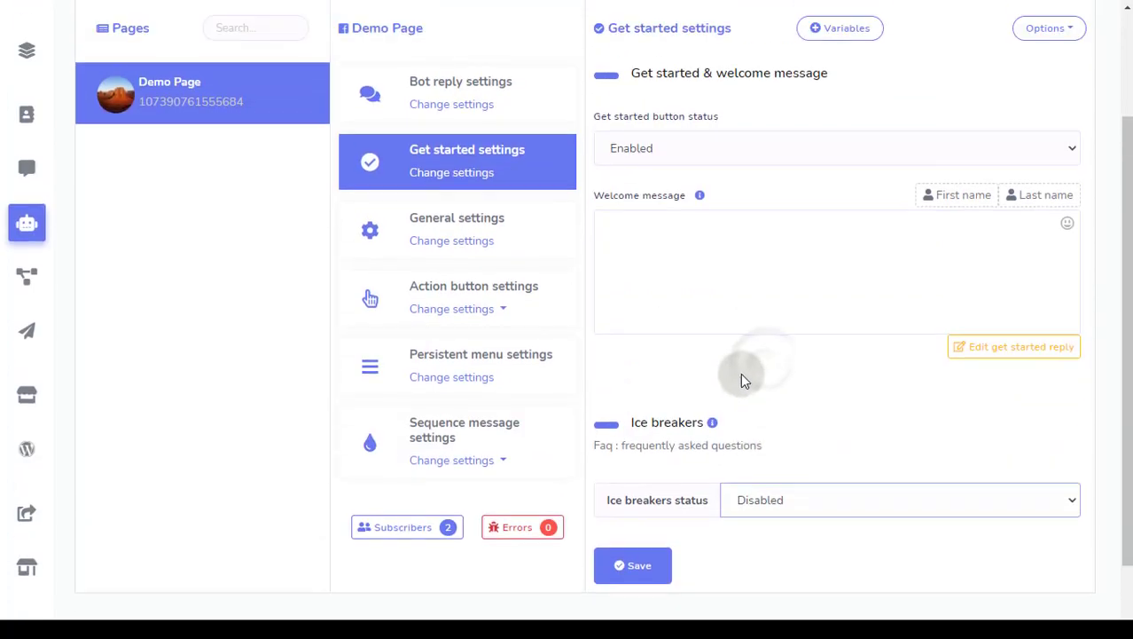
Step: Open the General settings and examine the mark as seen status, chat with human email and no-match reply options
{"action": "left_click", "coordinate": [460, 243]}
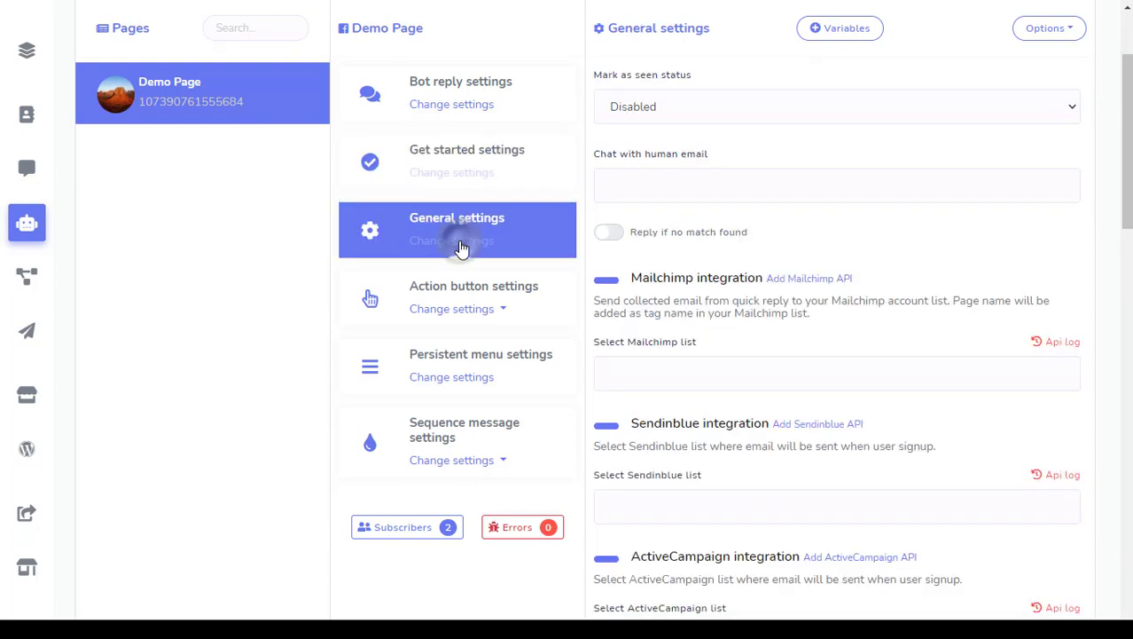
{"action": "left_click", "coordinate": [671, 108]}
{"action": "left_click", "coordinate": [671, 108]}
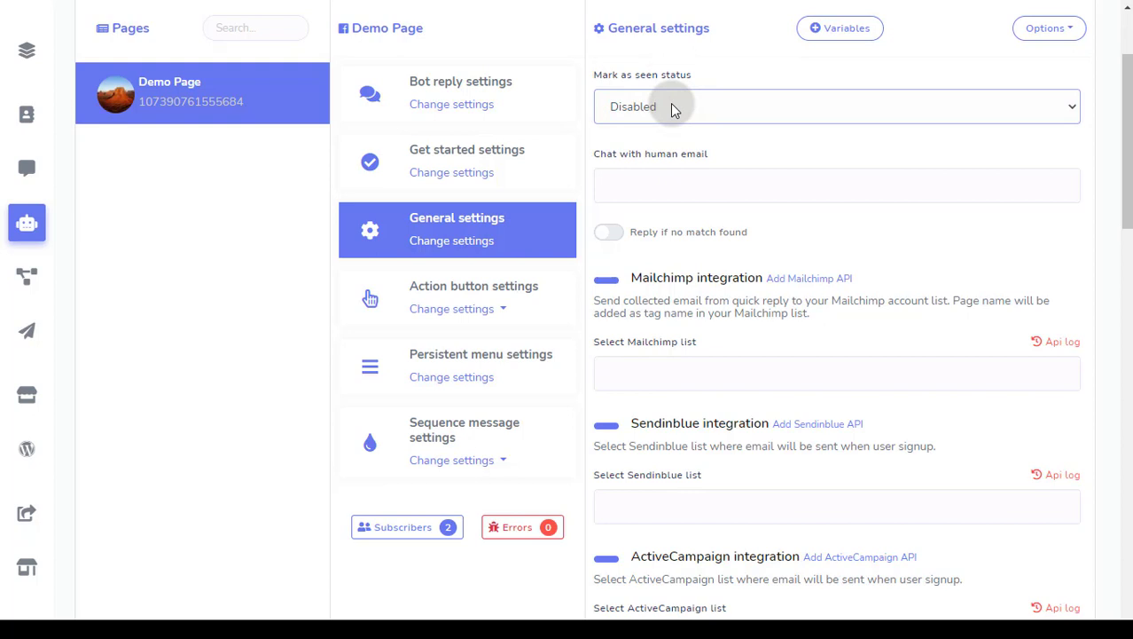
{"action": "left_click", "coordinate": [684, 171]}
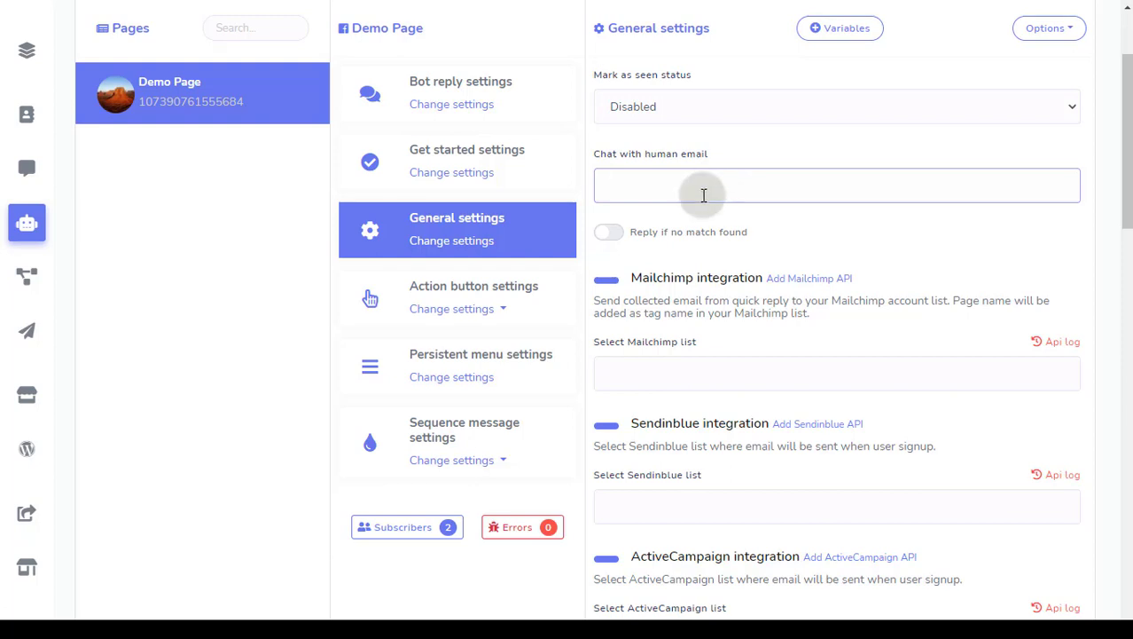
{"action": "left_click", "coordinate": [610, 233]}
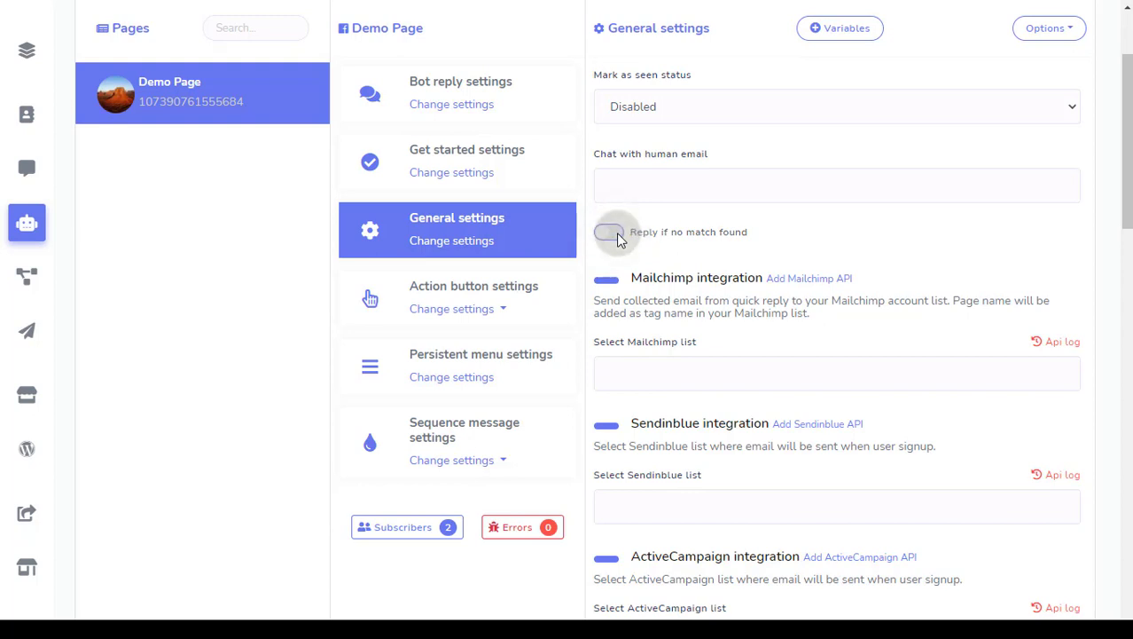
Step: Look through the email marketing, SMS and email integration sections of the General settings
{"action": "scroll", "coordinate": [692, 284], "scroll_direction": "down", "scroll_amount": 1}
{"action": "scroll", "coordinate": [705, 300], "scroll_direction": "down", "scroll_amount": 6}
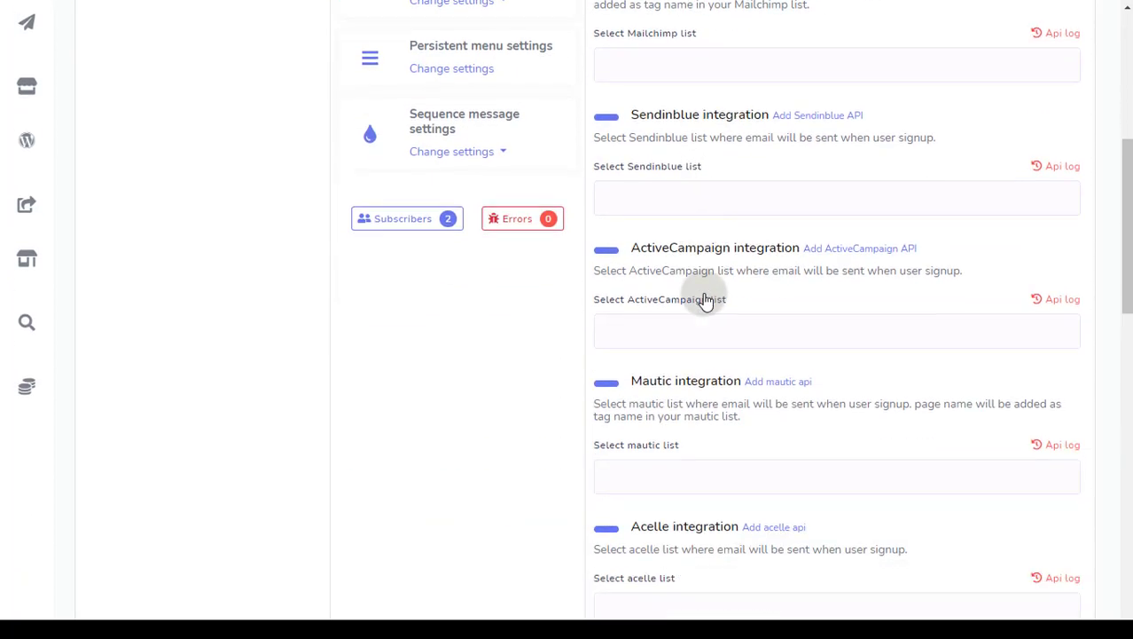
{"action": "scroll", "coordinate": [705, 297], "scroll_direction": "down", "scroll_amount": 6}
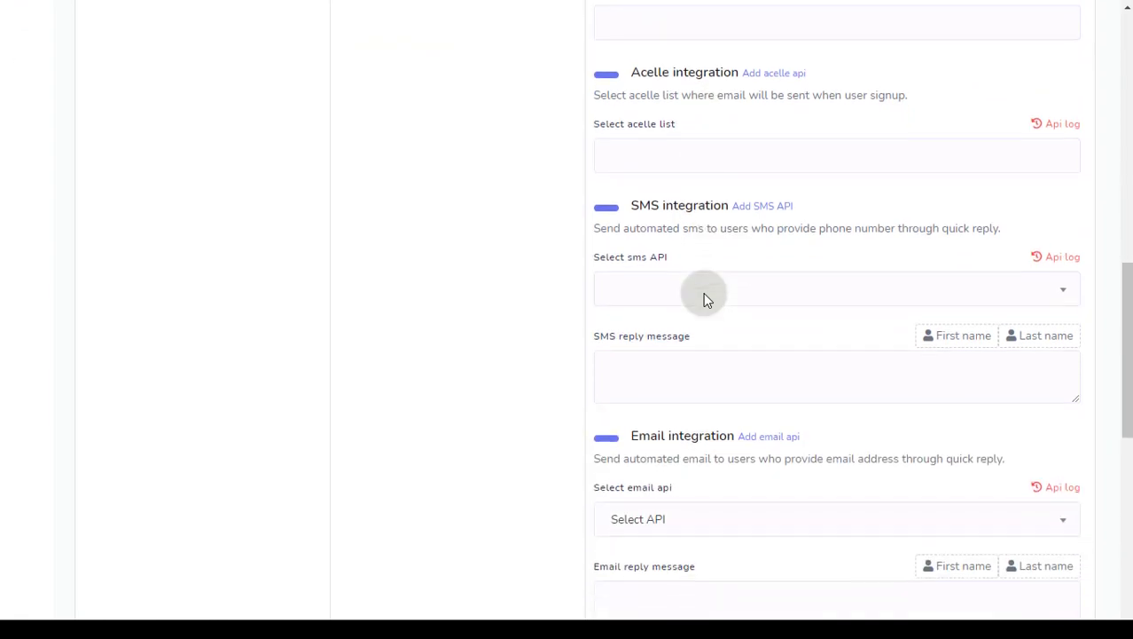
{"action": "scroll", "coordinate": [705, 294], "scroll_direction": "up", "scroll_amount": 12}
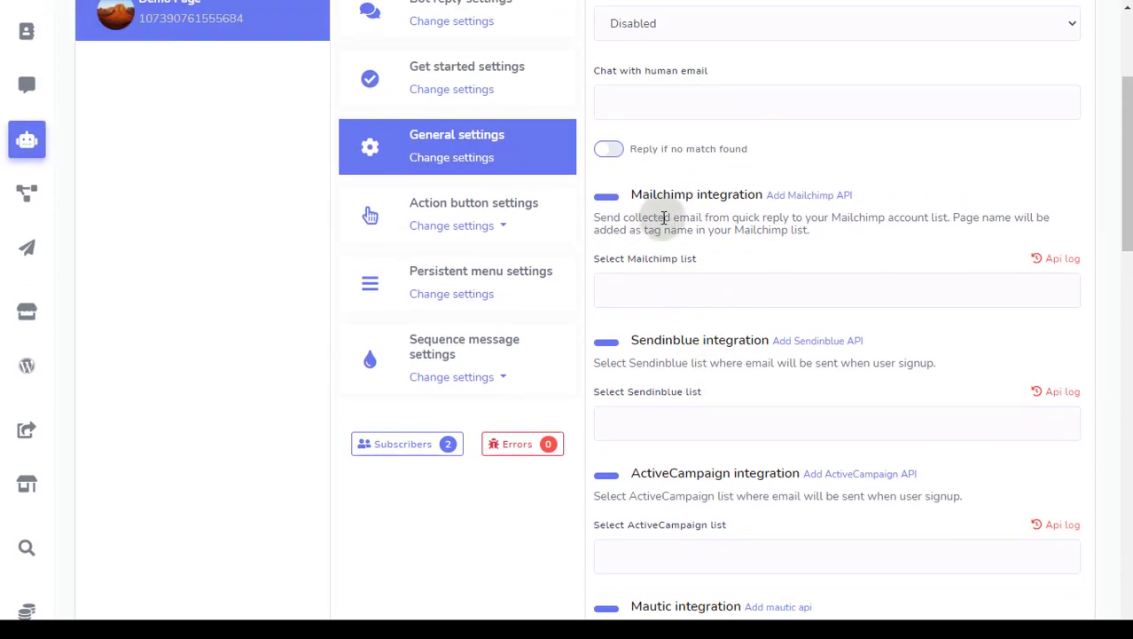
{"action": "scroll", "coordinate": [736, 355], "scroll_direction": "down", "scroll_amount": 2}
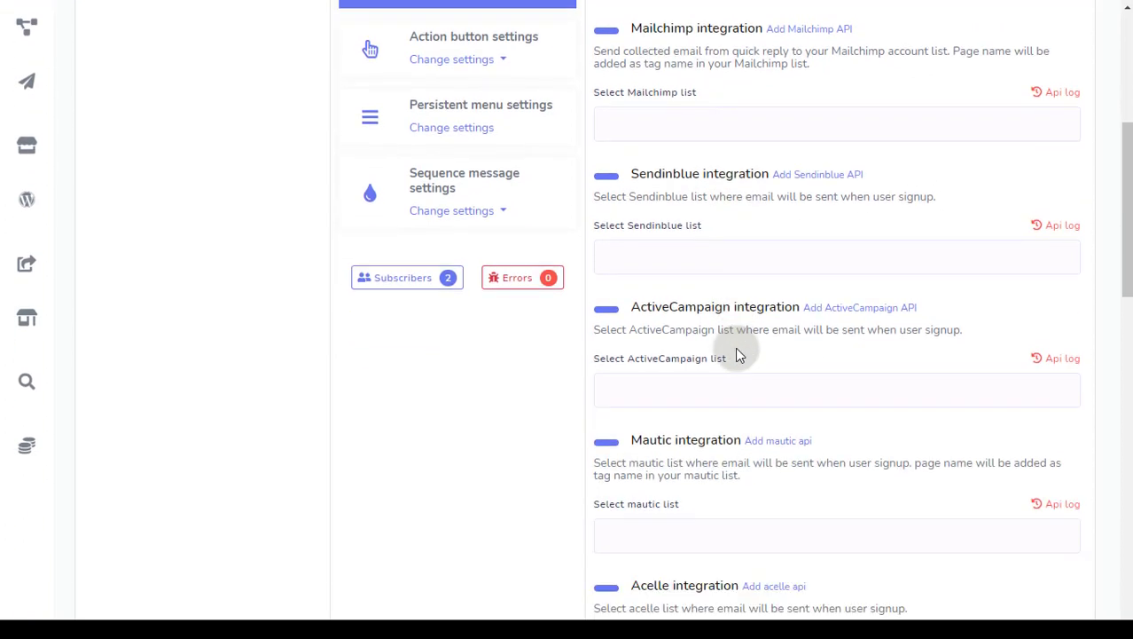
{"action": "scroll", "coordinate": [751, 321], "scroll_direction": "down", "scroll_amount": 2}
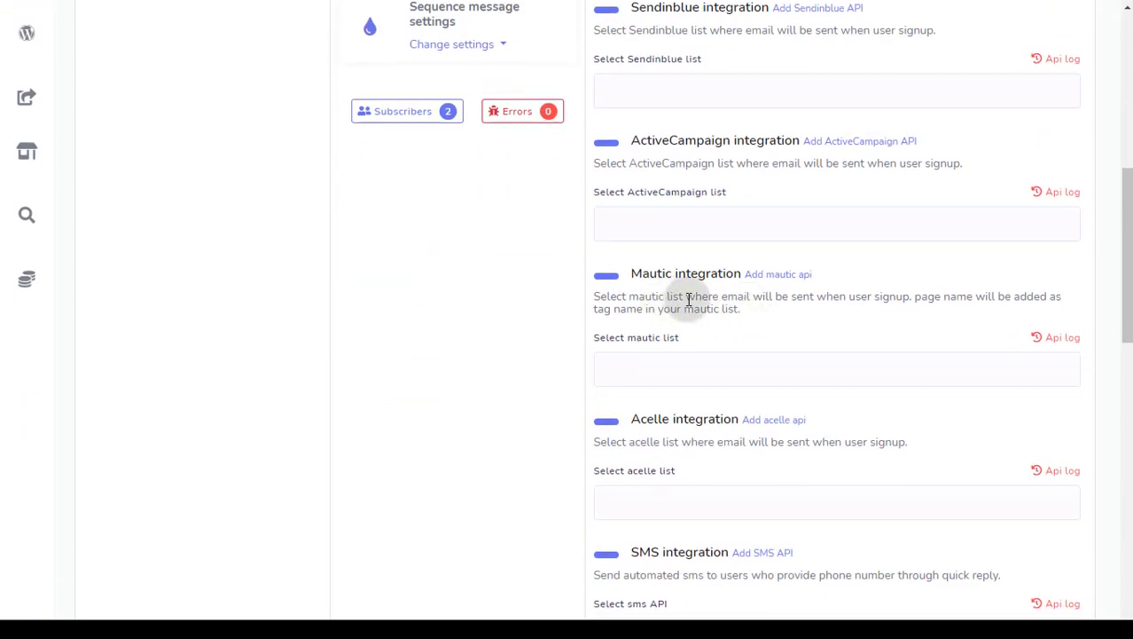
{"action": "scroll", "coordinate": [718, 308], "scroll_direction": "down", "scroll_amount": 3}
{"action": "scroll", "coordinate": [720, 306], "scroll_direction": "down", "scroll_amount": 1}
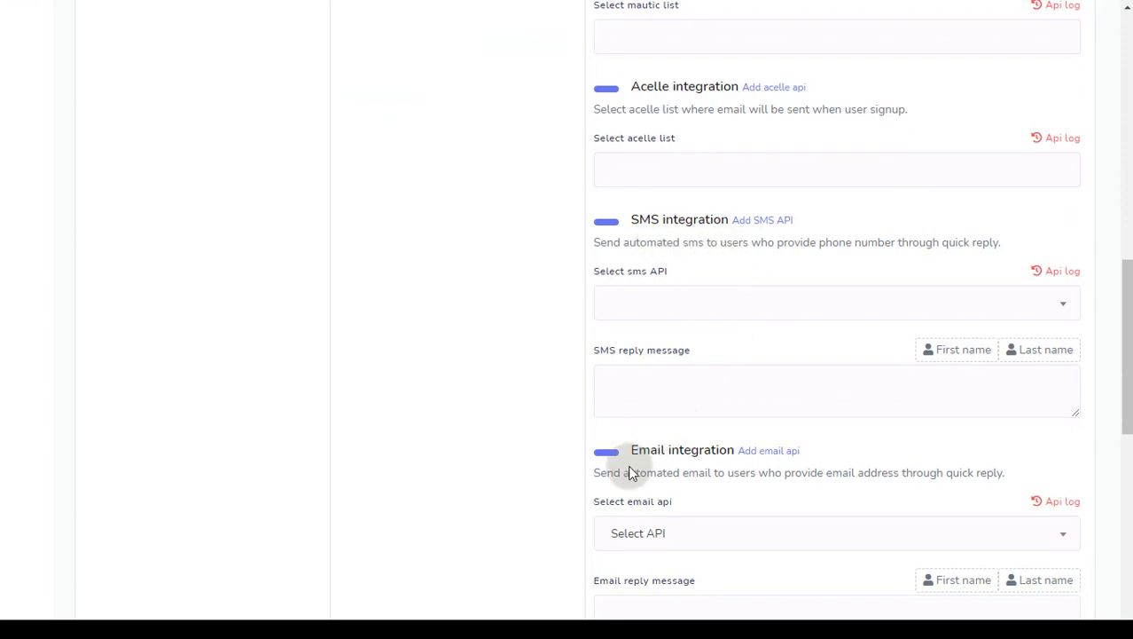
Step: Look at the API choices for SMS and email integration and examine the SMS and email sequence integration sections
{"action": "left_click", "coordinate": [661, 321]}
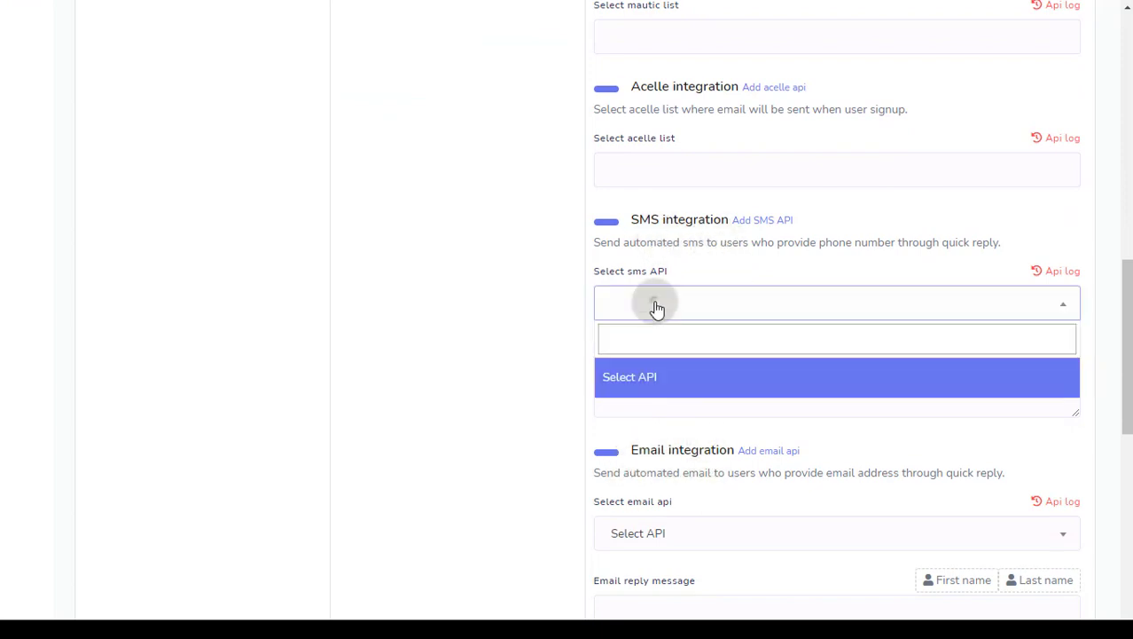
{"action": "left_click", "coordinate": [657, 303]}
{"action": "scroll", "coordinate": [665, 336], "scroll_direction": "down", "scroll_amount": 2}
{"action": "left_click", "coordinate": [676, 371]}
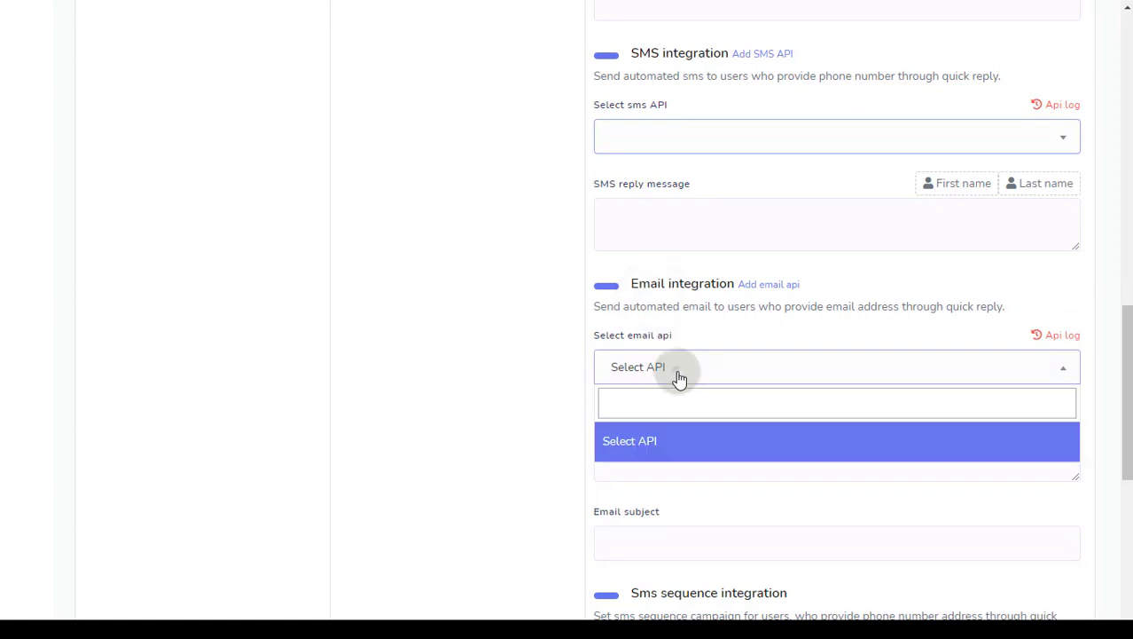
{"action": "left_click", "coordinate": [678, 374]}
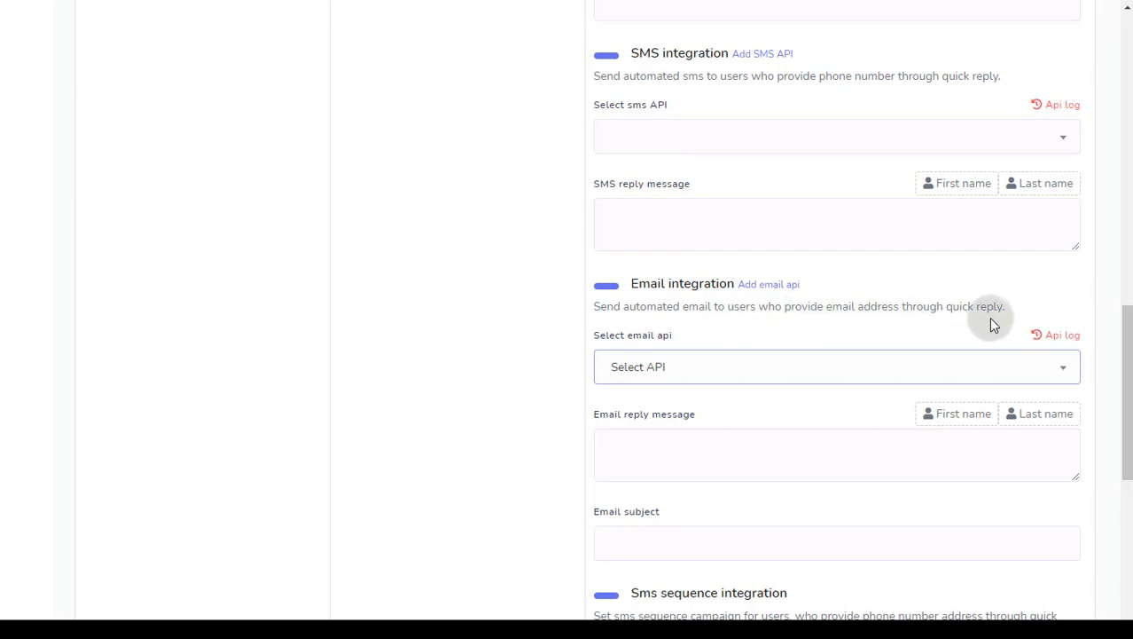
{"action": "scroll", "coordinate": [781, 274], "scroll_direction": "down", "scroll_amount": 5}
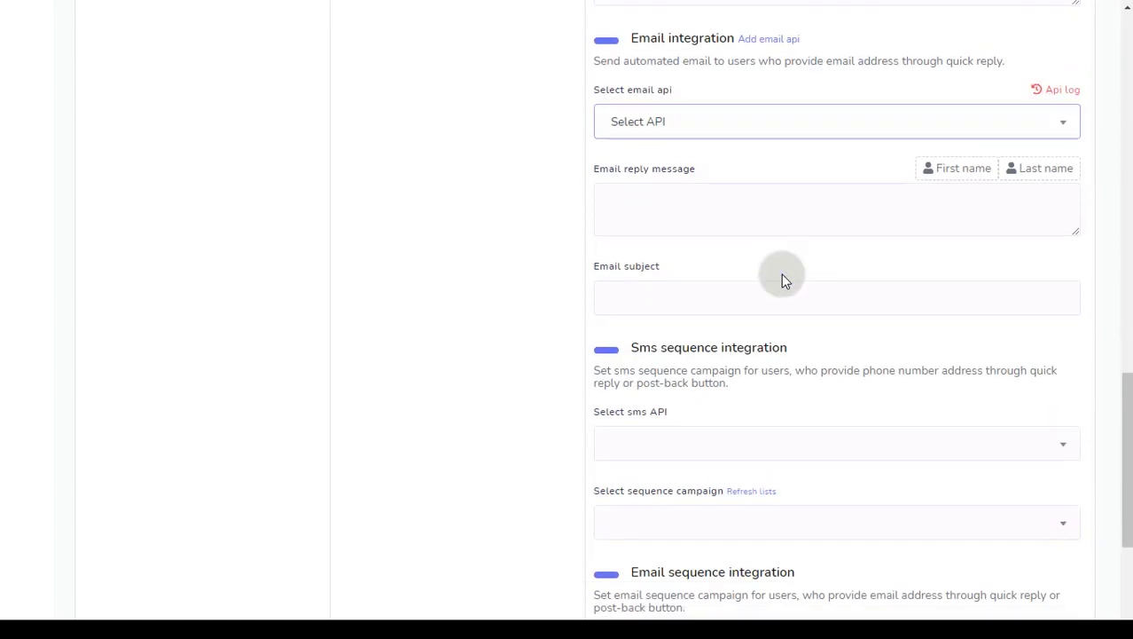
{"action": "scroll", "coordinate": [781, 273], "scroll_direction": "down", "scroll_amount": 1}
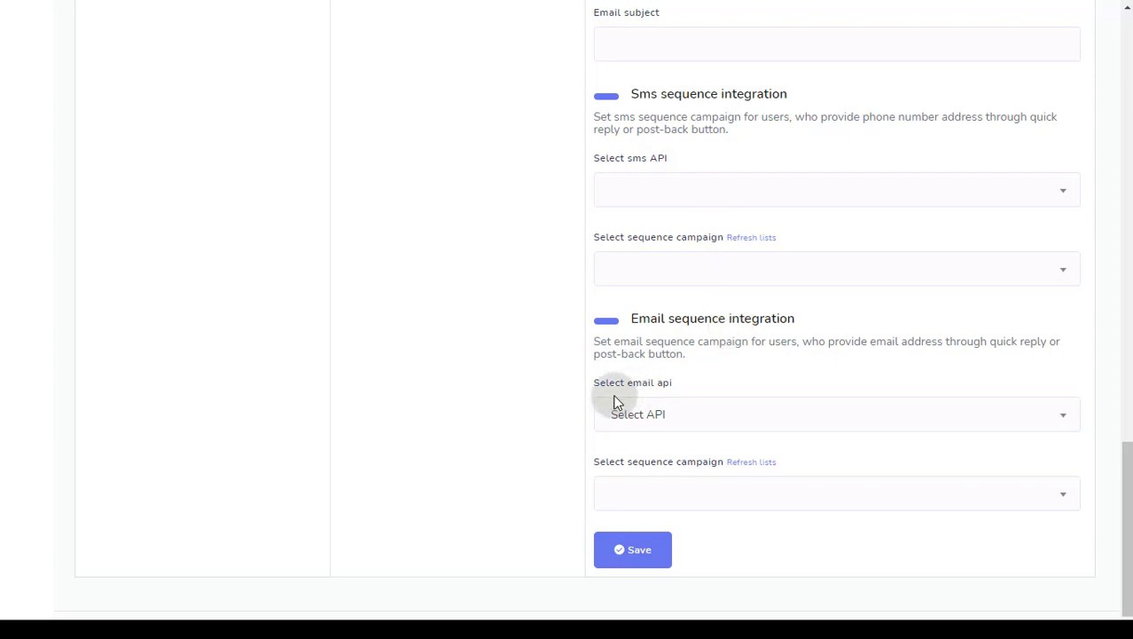
Step: Return to the start of the General settings and view the list of templates under Action button settings
{"action": "scroll", "coordinate": [672, 357], "scroll_direction": "up", "scroll_amount": 15}
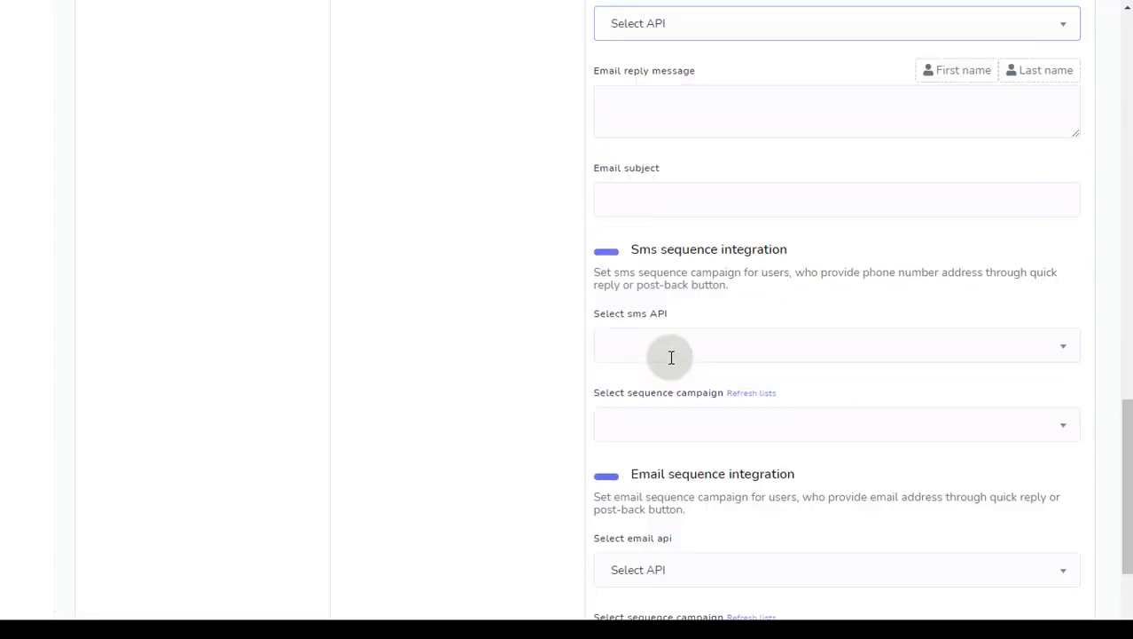
{"action": "scroll", "coordinate": [671, 357], "scroll_direction": "down", "scroll_amount": 2}
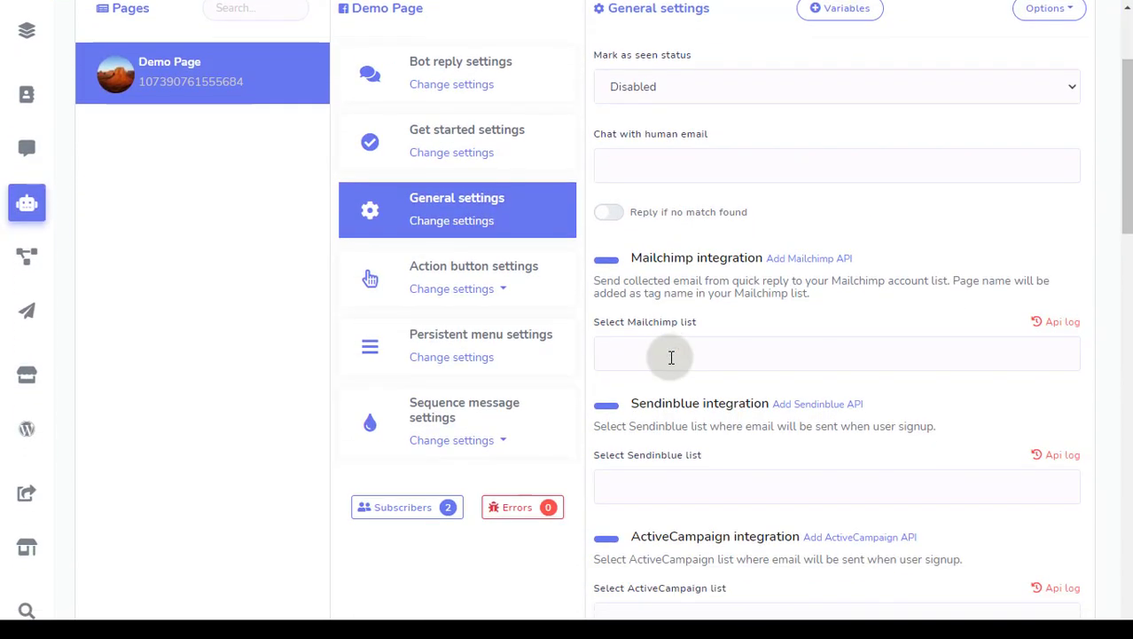
{"action": "left_click", "coordinate": [502, 290]}
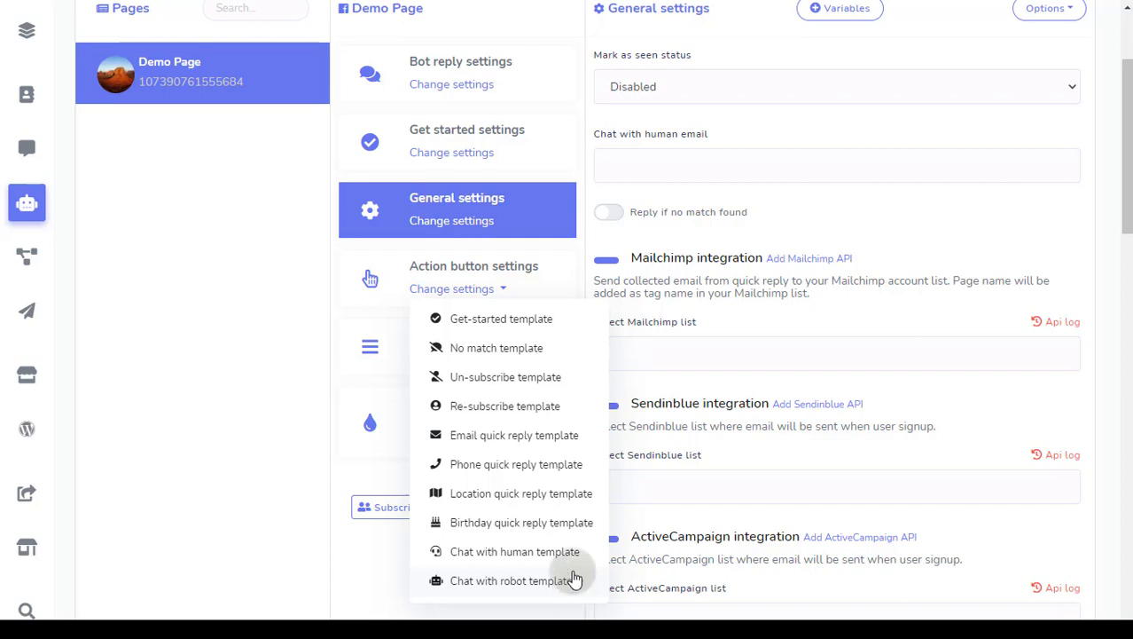
{"action": "left_click", "coordinate": [495, 293]}
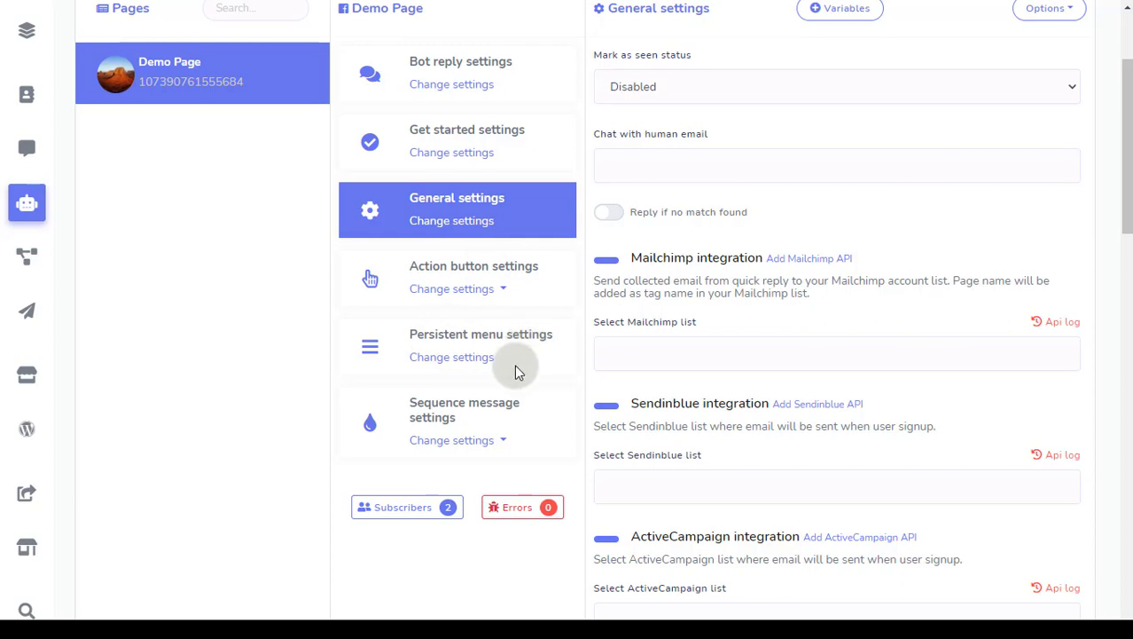
Step: Start a new persistent menu for the Demo Page with the Default locale and composer input disabled set to No
{"action": "left_click", "coordinate": [481, 364]}
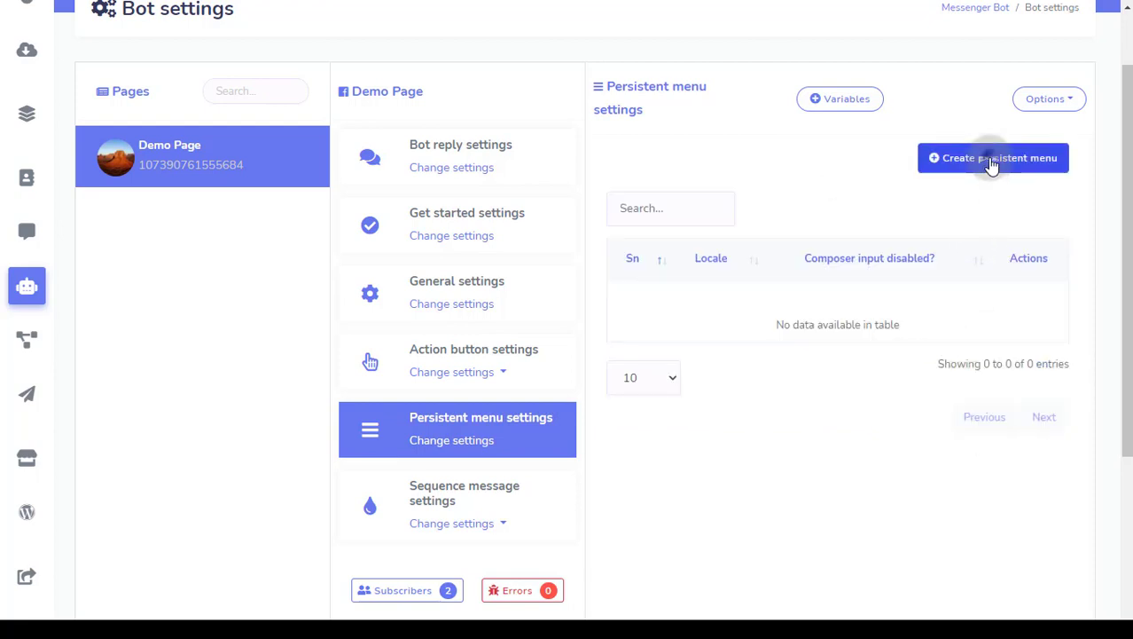
{"action": "left_click", "coordinate": [992, 165]}
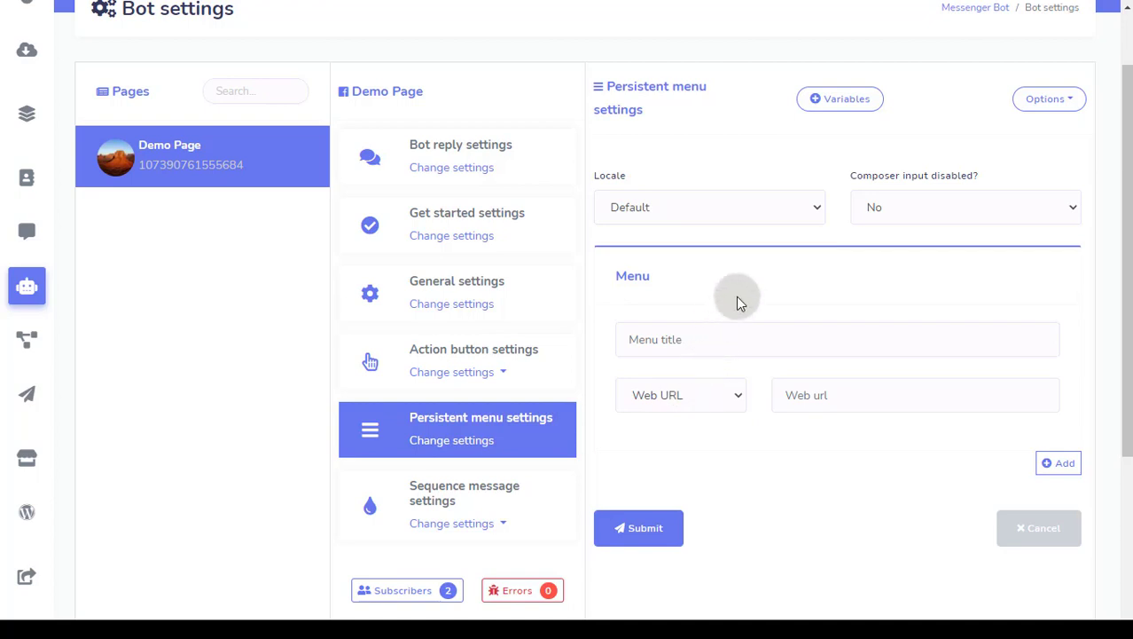
{"action": "left_click", "coordinate": [731, 213]}
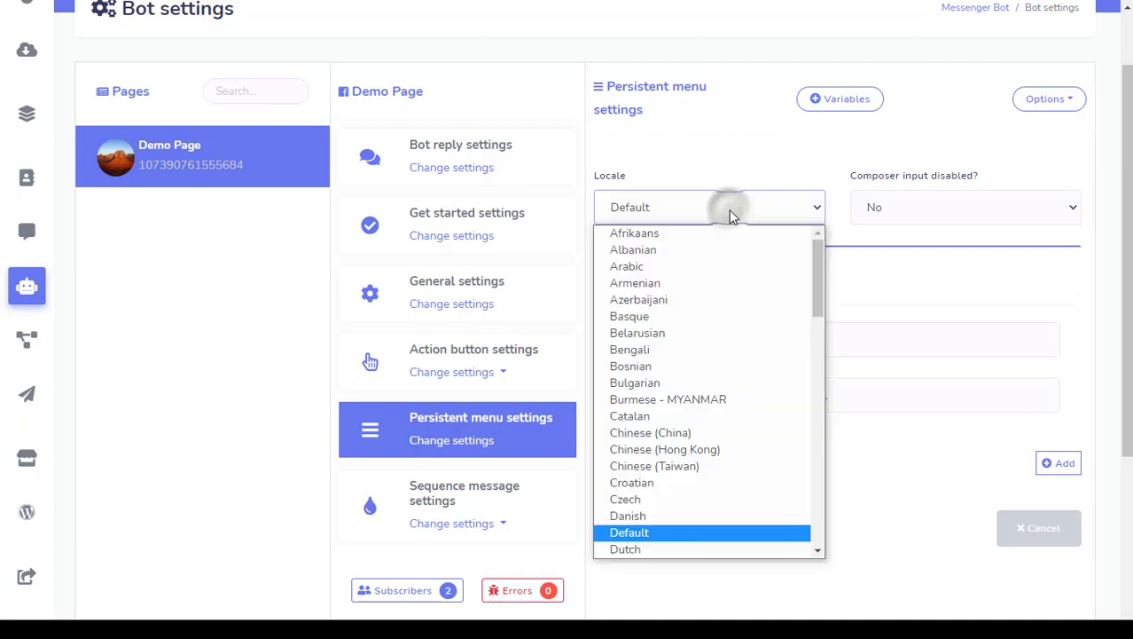
{"action": "left_click", "coordinate": [699, 532]}
{"action": "left_click", "coordinate": [957, 216]}
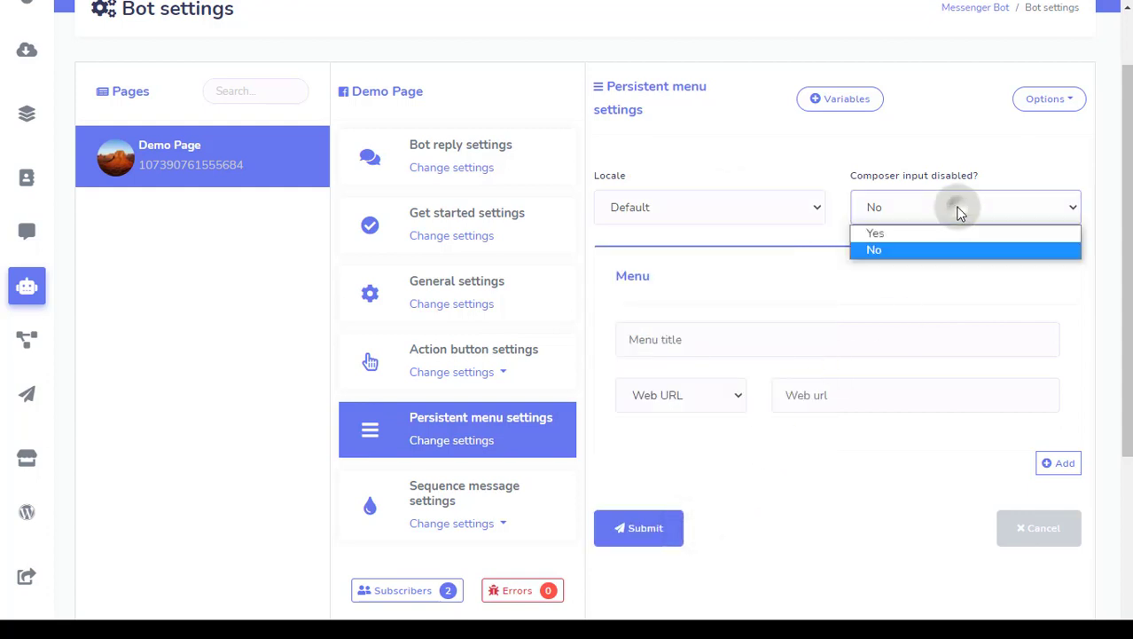
{"action": "left_click", "coordinate": [956, 208]}
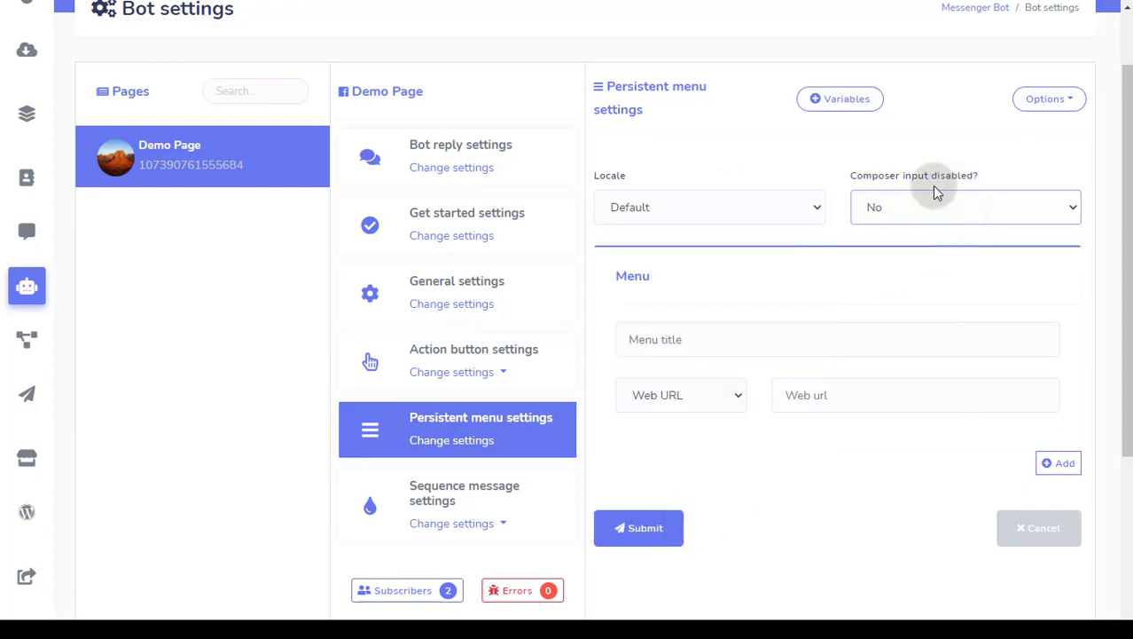
{"action": "left_click", "coordinate": [793, 348]}
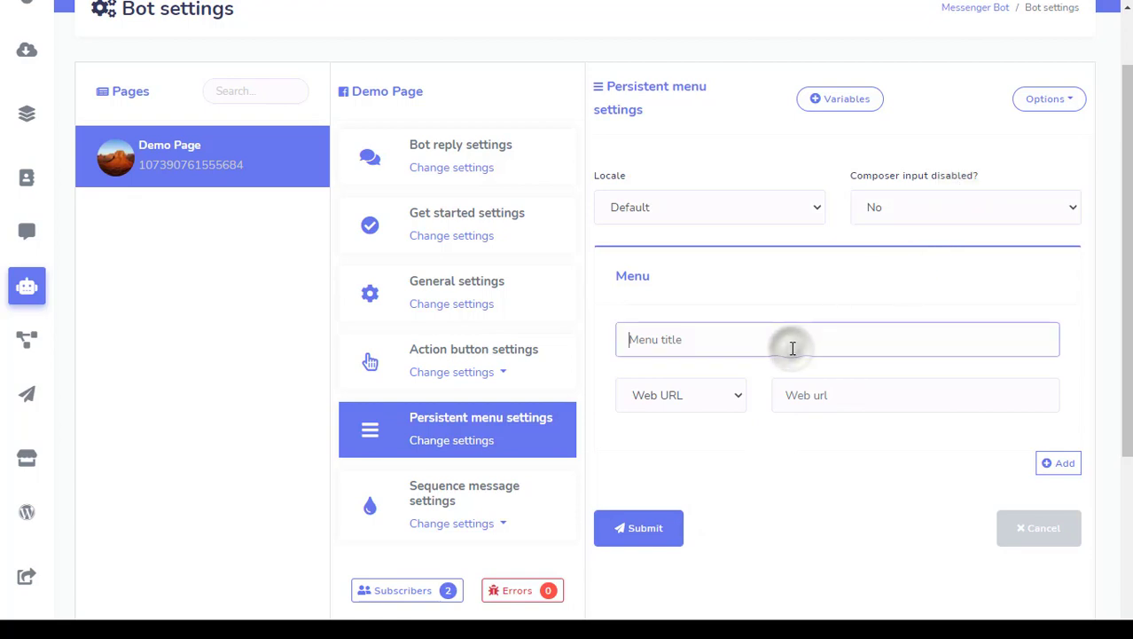
{"action": "type", "text": "tit"}
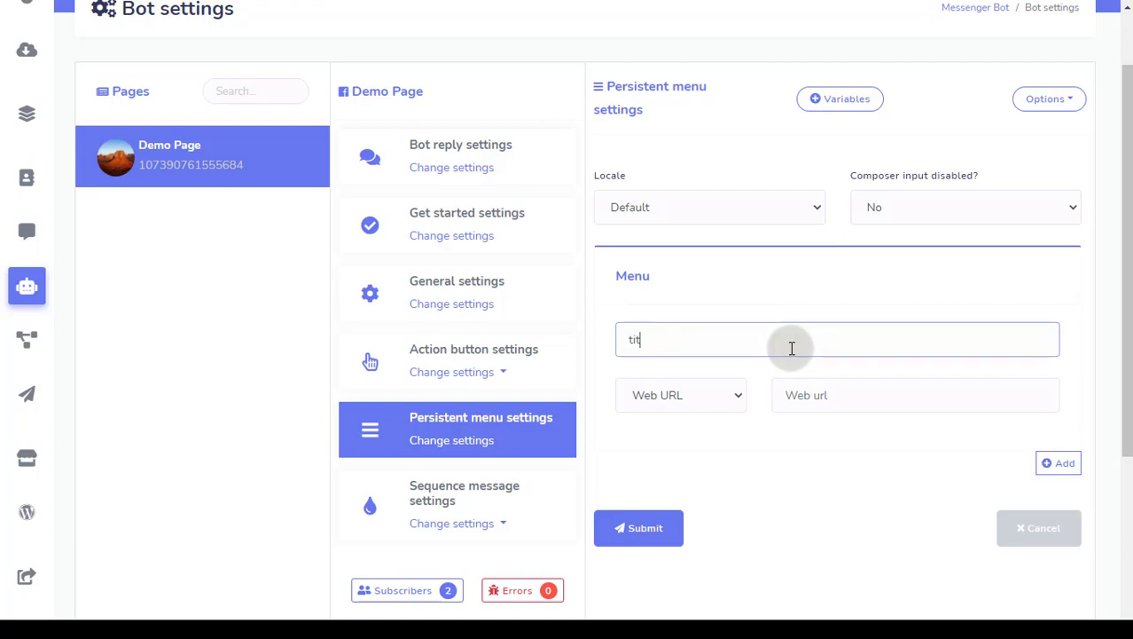
{"action": "type", "text": "le here"}
{"action": "left_click", "coordinate": [937, 408]}
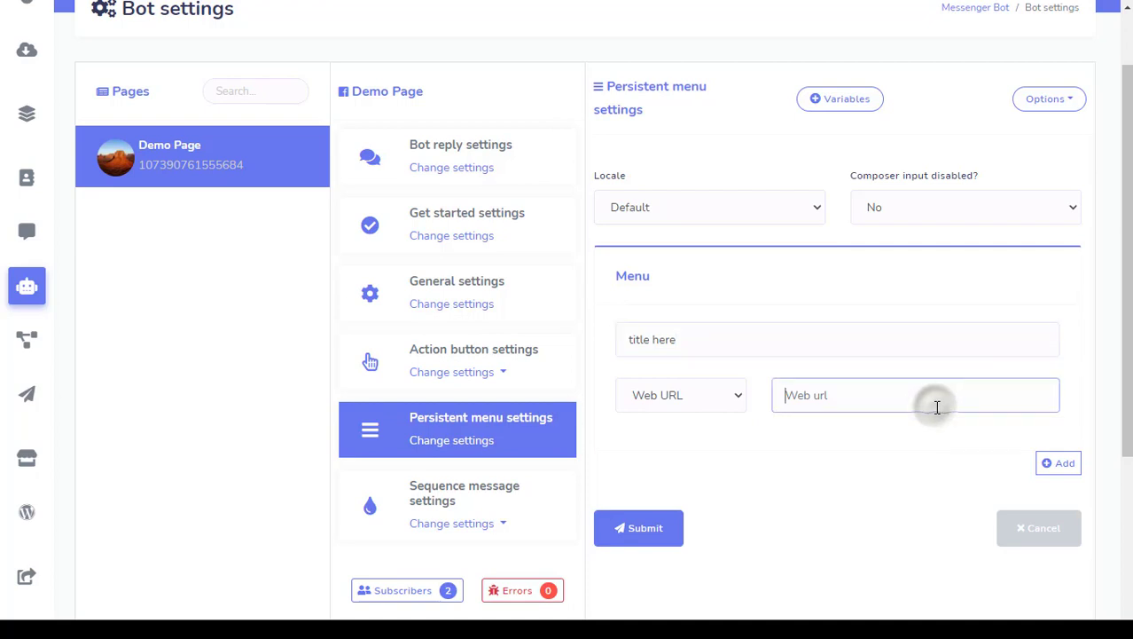
{"action": "type", "text": "https"}
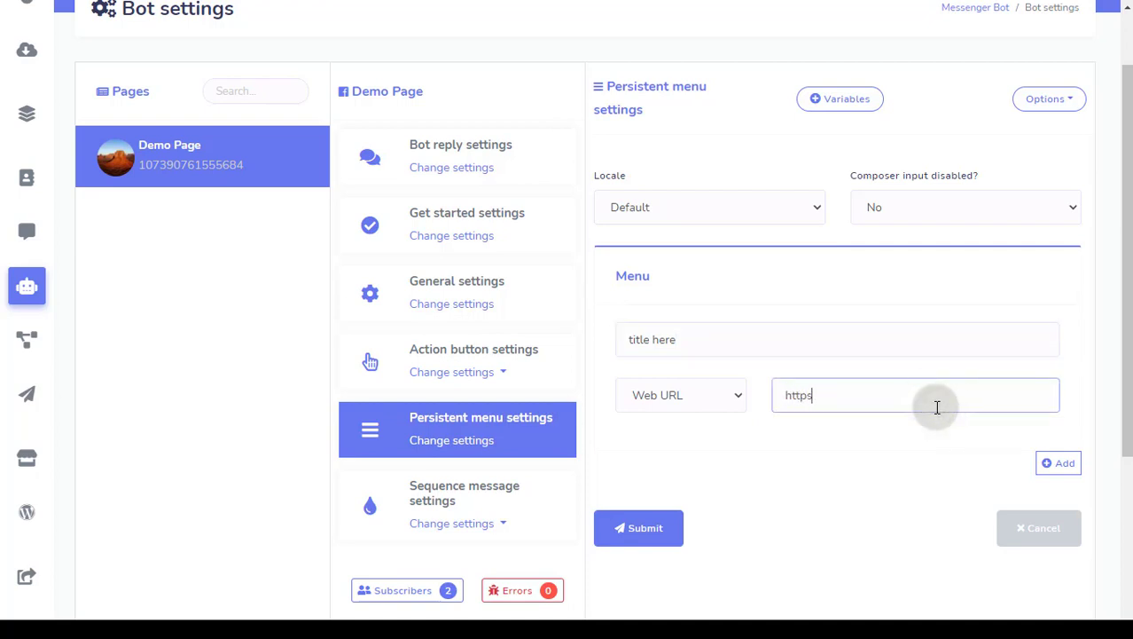
{"action": "type", "text": "://google.com"}
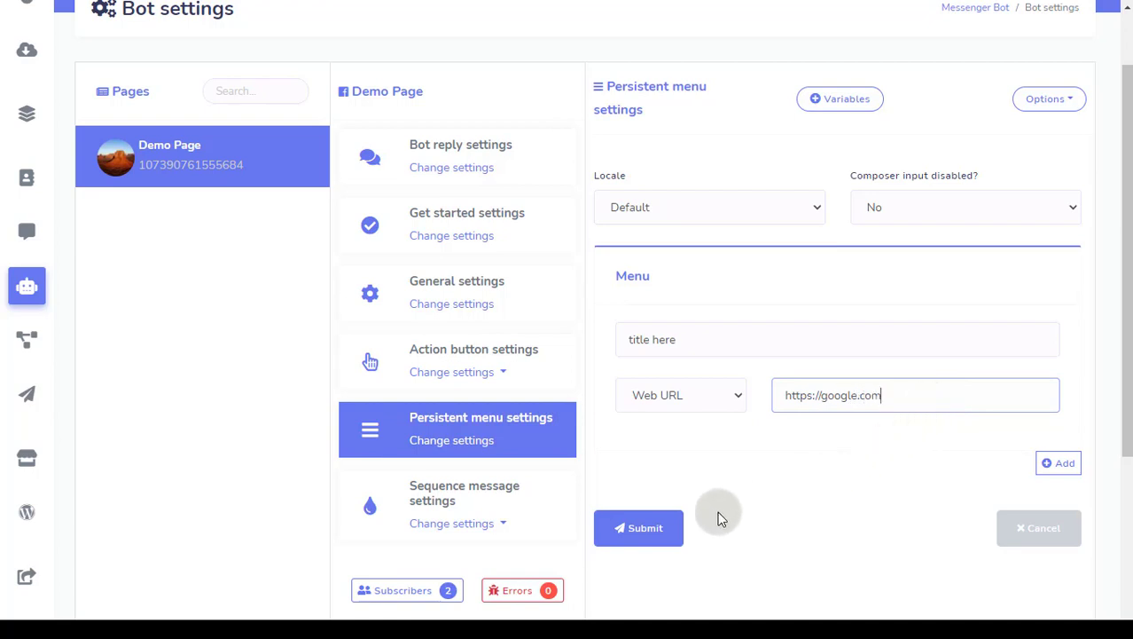
{"action": "left_click", "coordinate": [661, 532]}
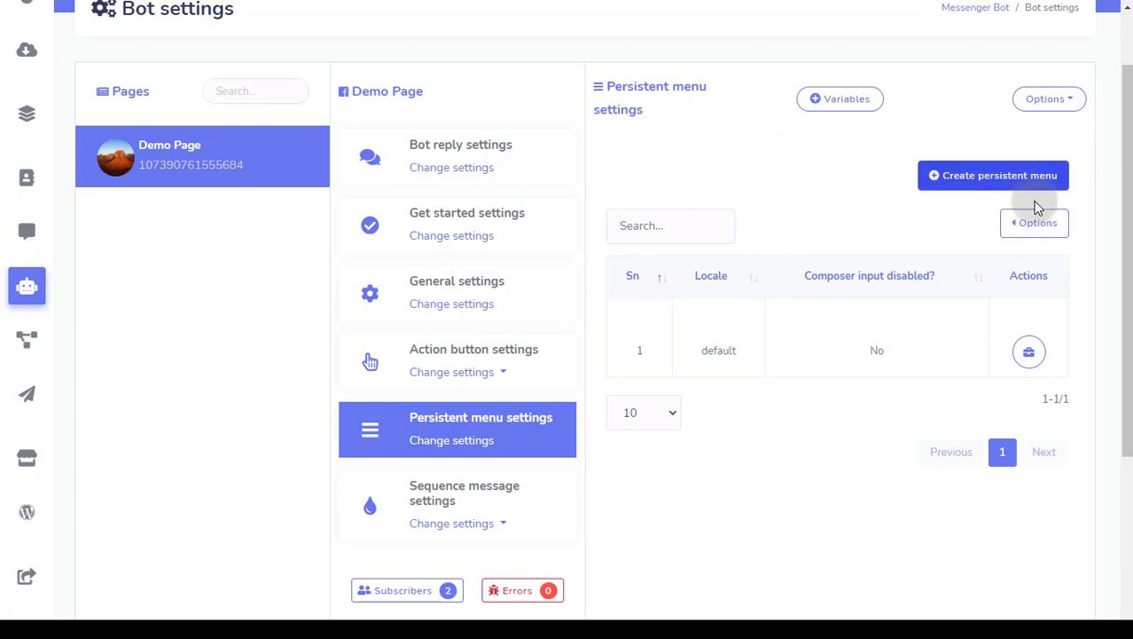
{"action": "left_click", "coordinate": [1025, 224]}
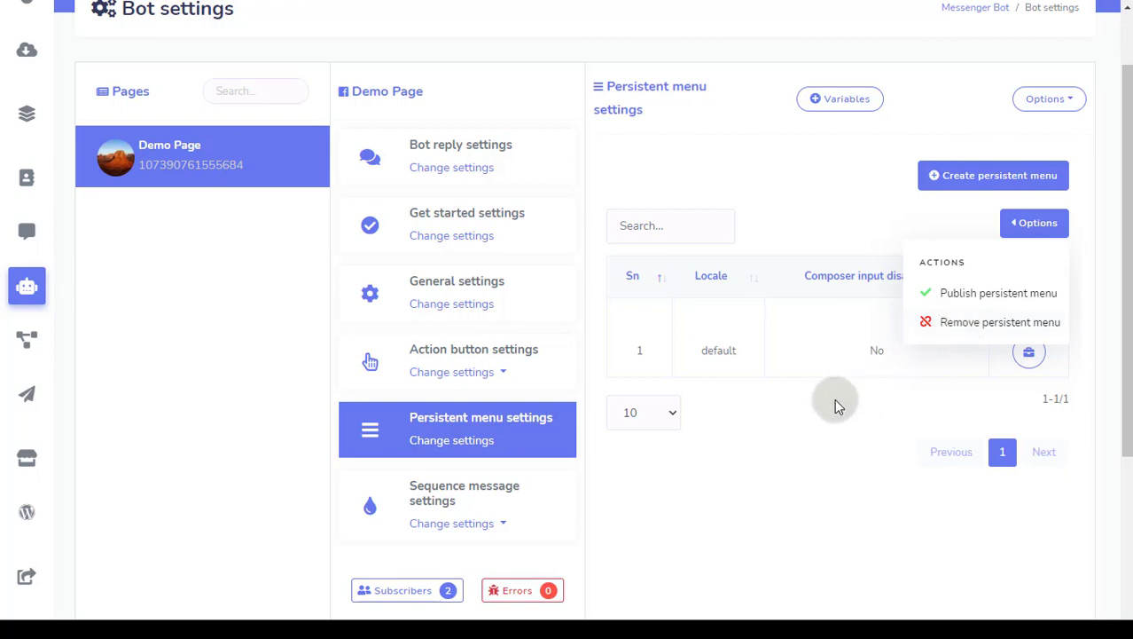
{"action": "left_click", "coordinate": [663, 477]}
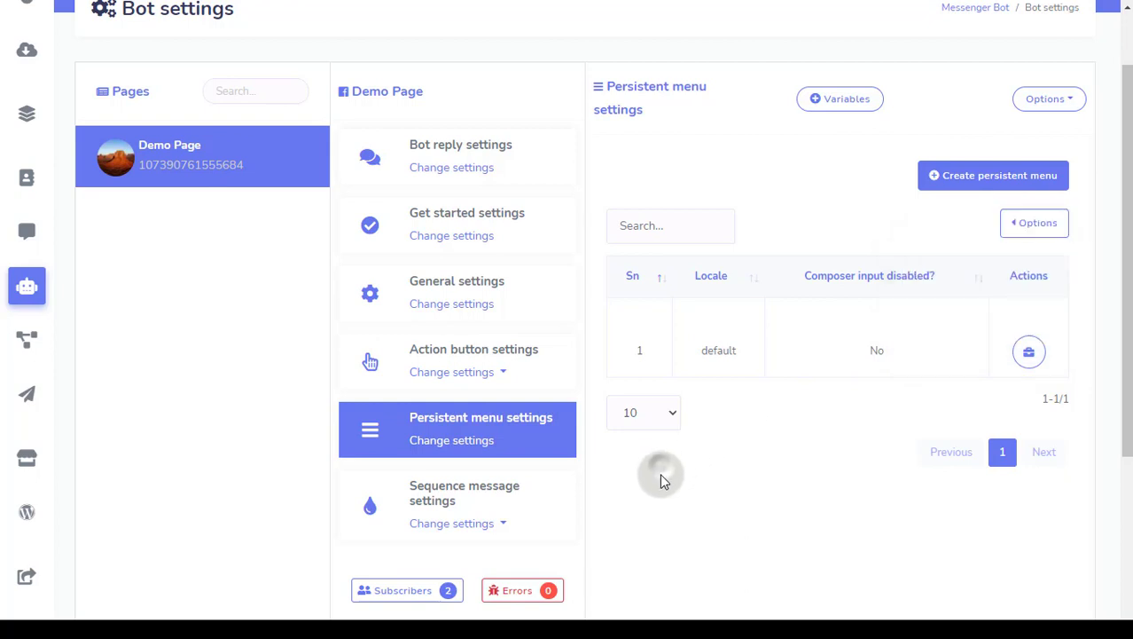
Step: Open the Messenger sequence settings under Sequence message settings and start adding a new sequence
{"action": "left_click", "coordinate": [499, 525]}
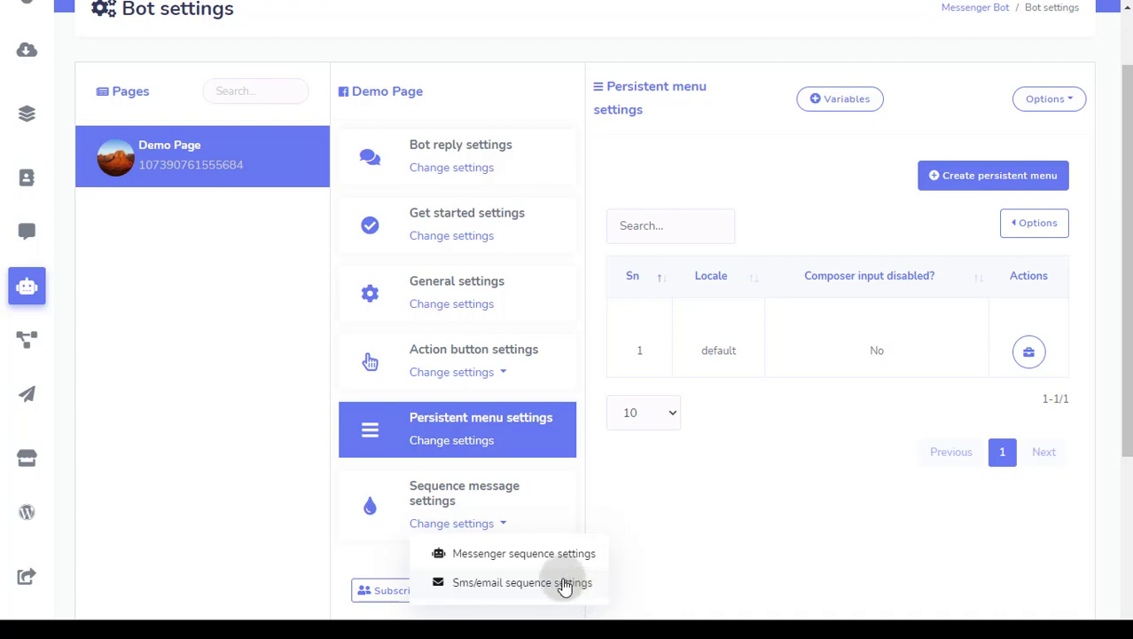
{"action": "left_click", "coordinate": [541, 553]}
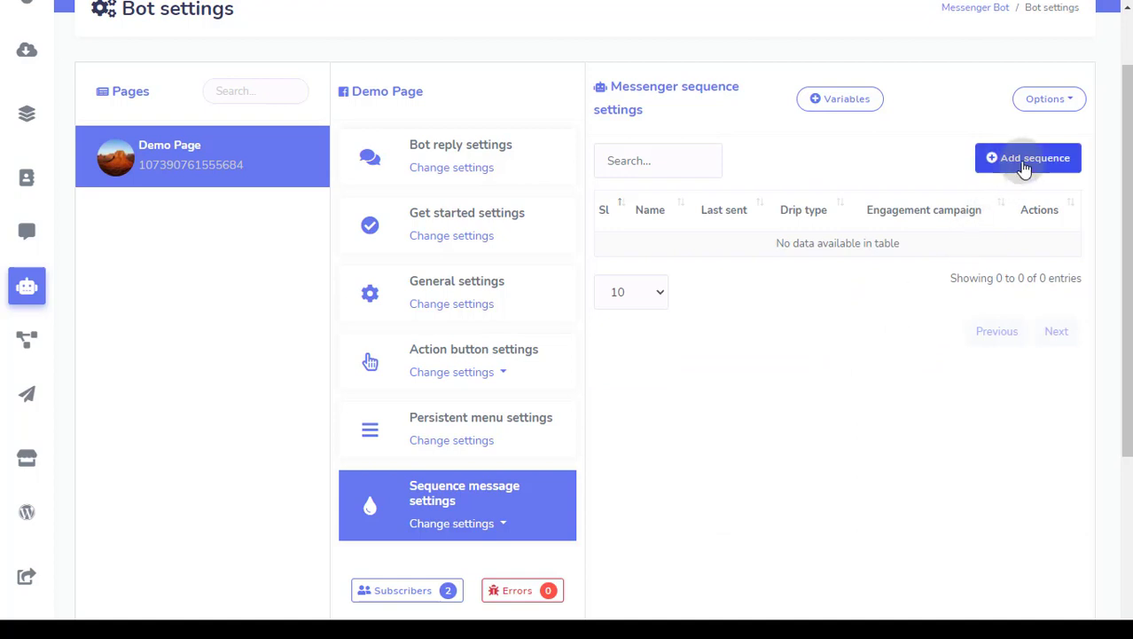
{"action": "left_click", "coordinate": [1024, 162]}
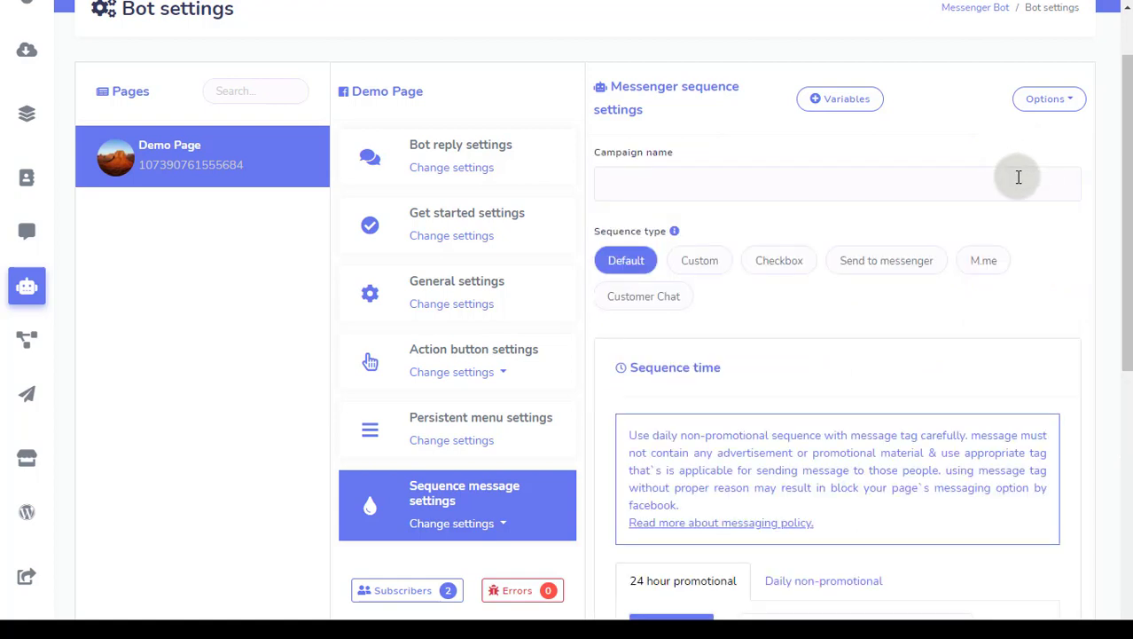
{"action": "left_click", "coordinate": [633, 184]}
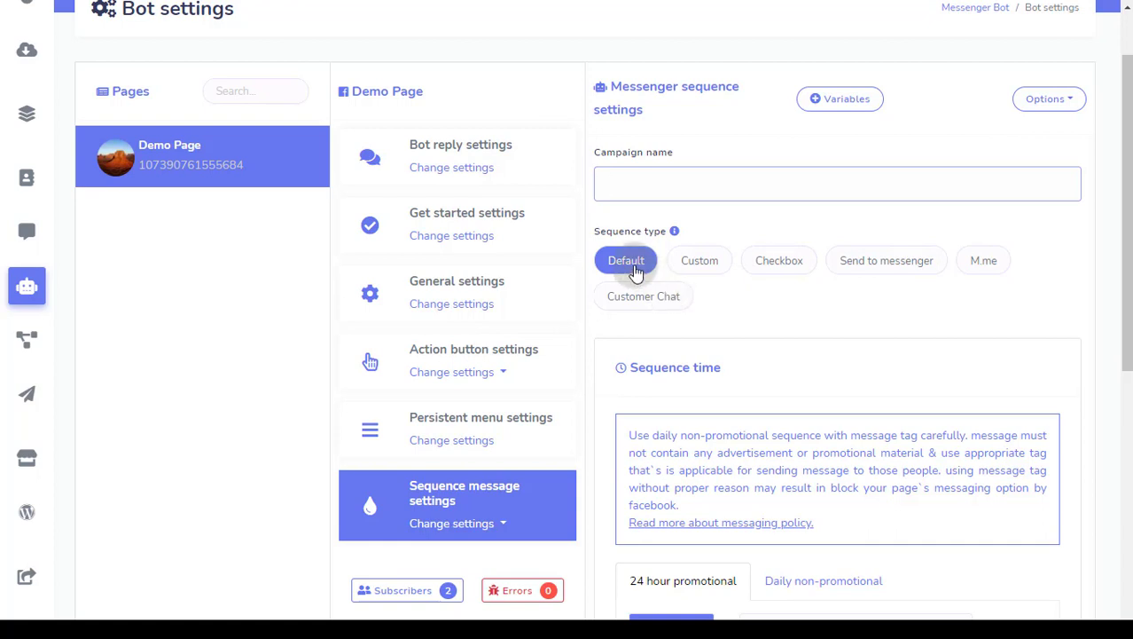
Step: Examine the new sequence's 24 hour promotional and daily non-promotional timing options, including the available message tags
{"action": "scroll", "coordinate": [633, 271], "scroll_direction": "down", "scroll_amount": 3}
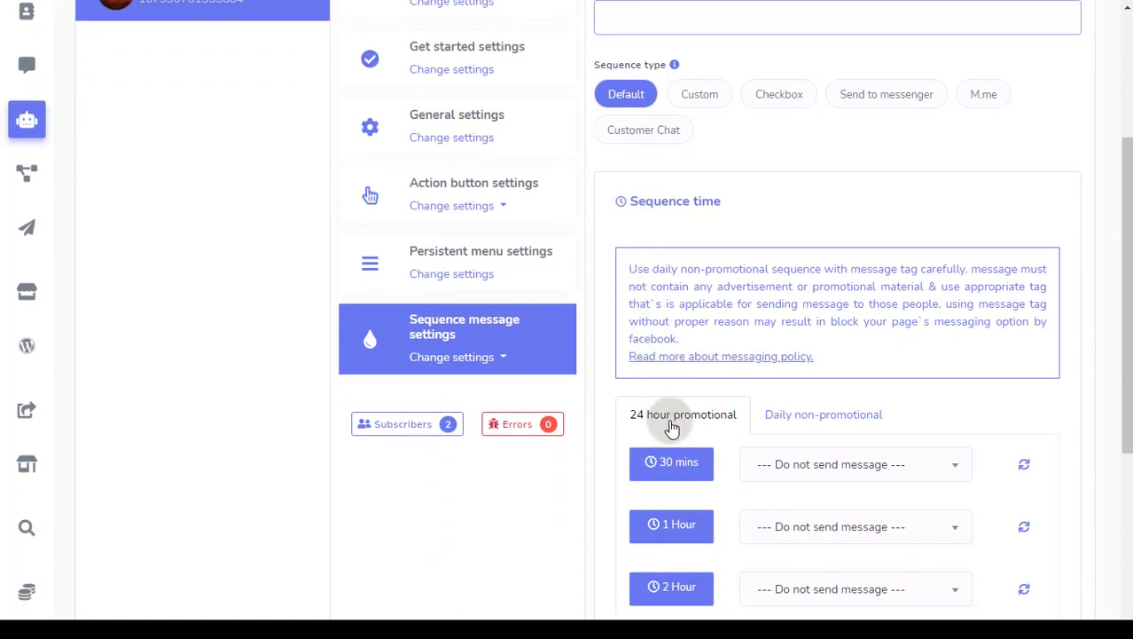
{"action": "left_click", "coordinate": [818, 417]}
{"action": "scroll", "coordinate": [817, 417], "scroll_direction": "down", "scroll_amount": 3}
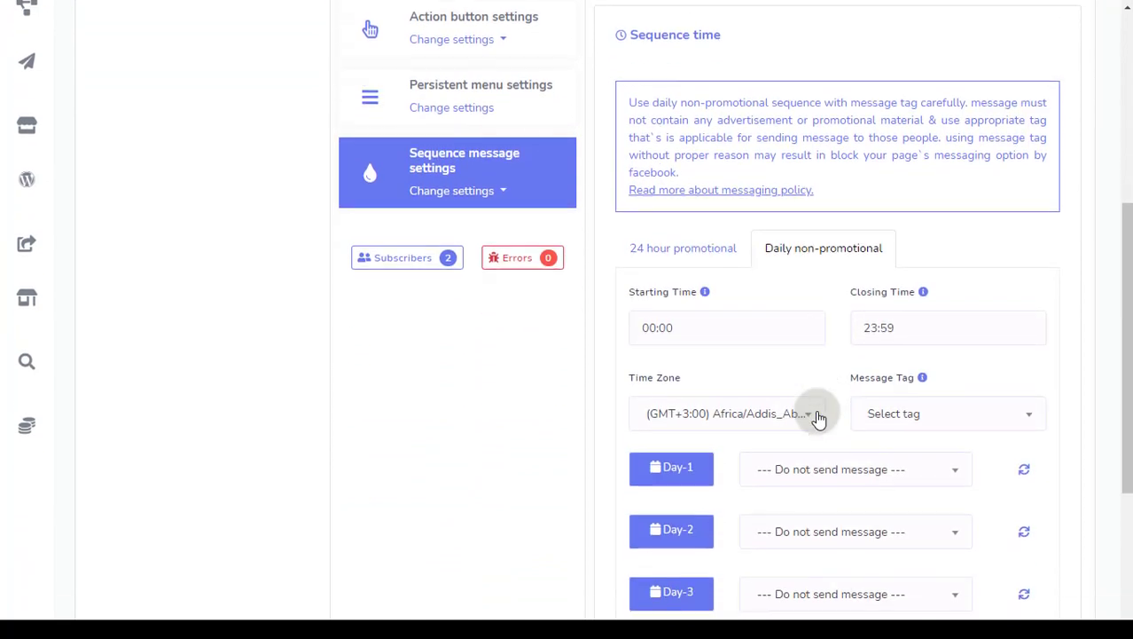
{"action": "scroll", "coordinate": [818, 416], "scroll_direction": "down", "scroll_amount": 1}
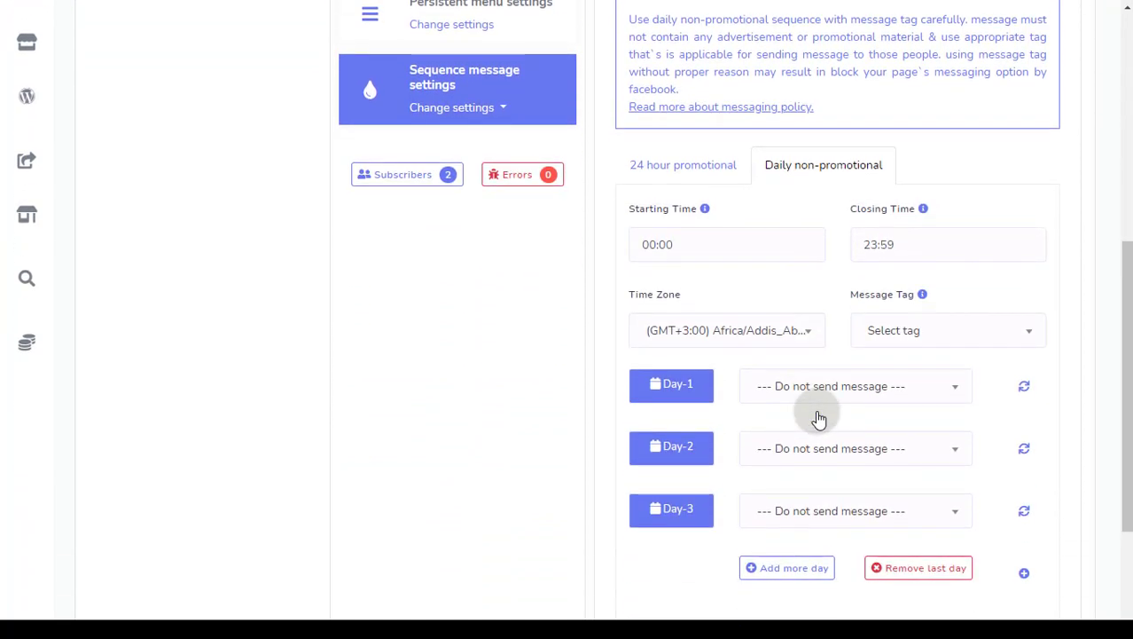
{"action": "left_click", "coordinate": [899, 342]}
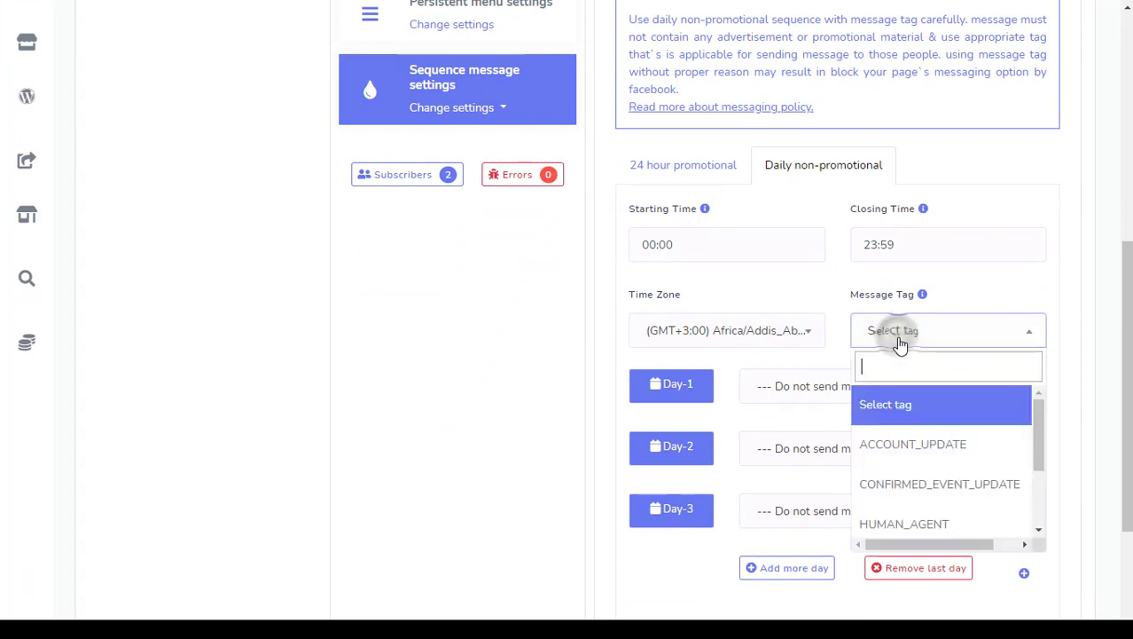
{"action": "scroll", "coordinate": [903, 452], "scroll_direction": "down", "scroll_amount": 3}
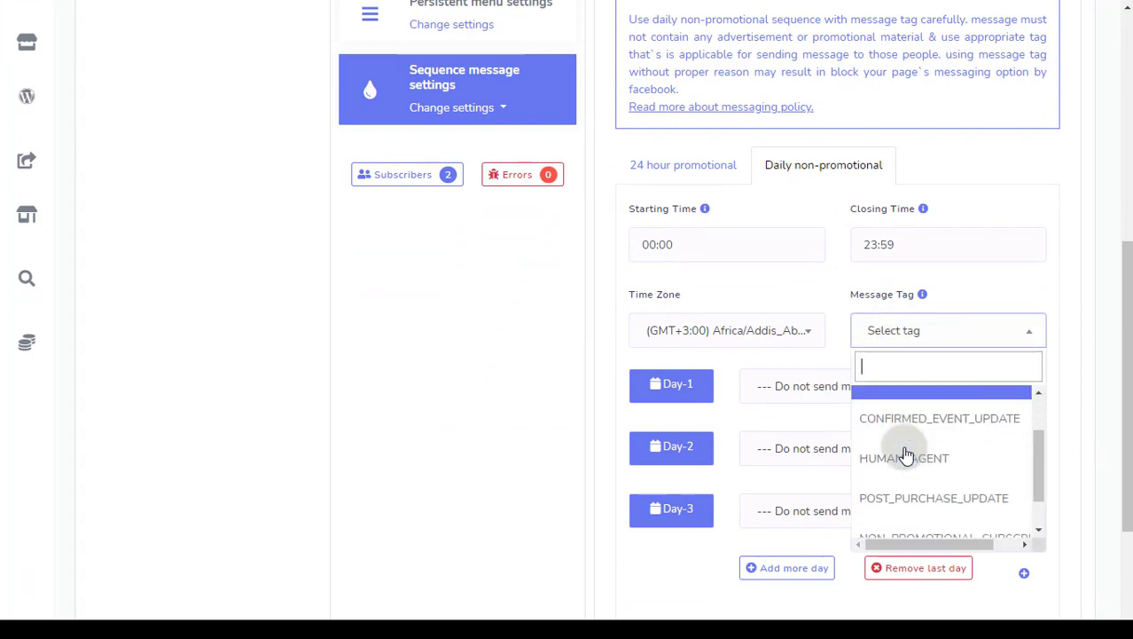
{"action": "scroll", "coordinate": [919, 513], "scroll_direction": "up", "scroll_amount": 3}
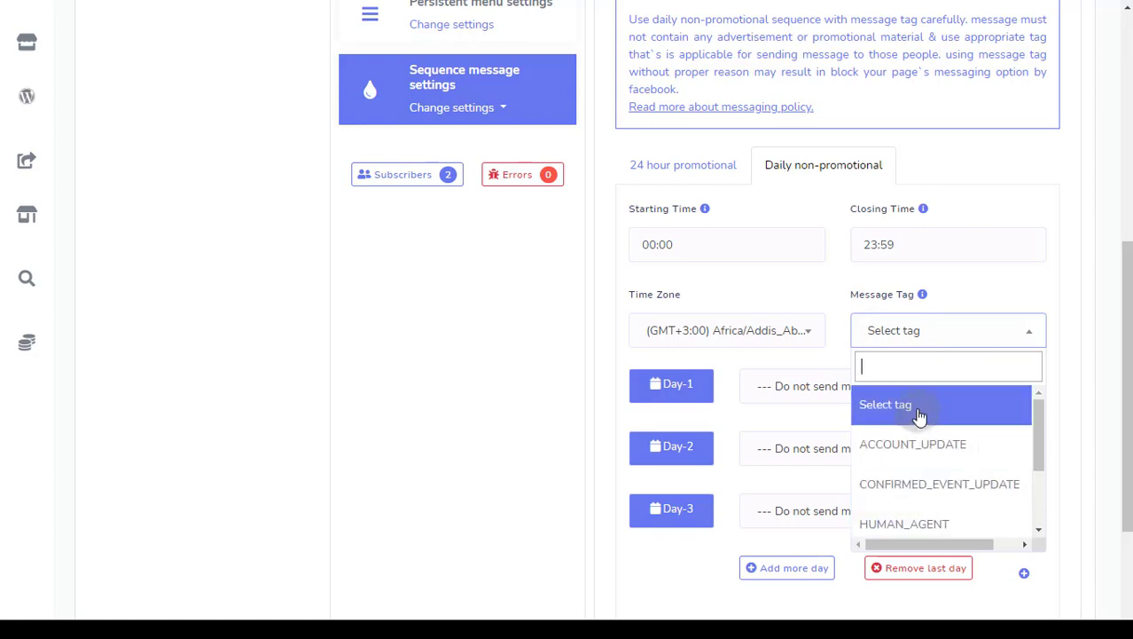
{"action": "left_click", "coordinate": [920, 413]}
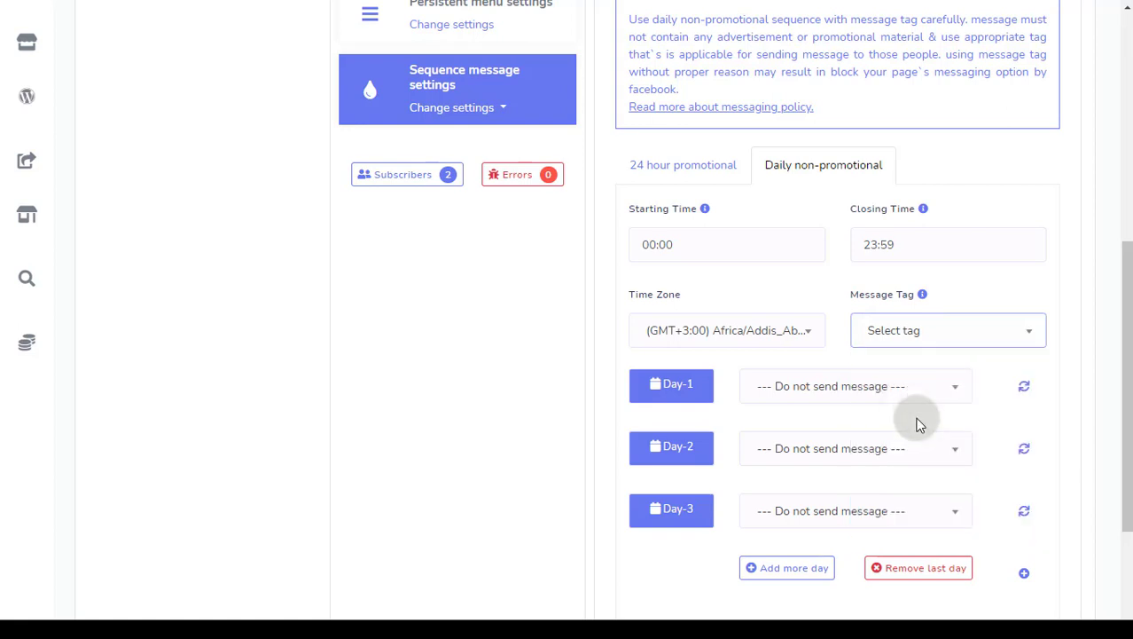
{"action": "scroll", "coordinate": [916, 443], "scroll_direction": "up", "scroll_amount": 2}
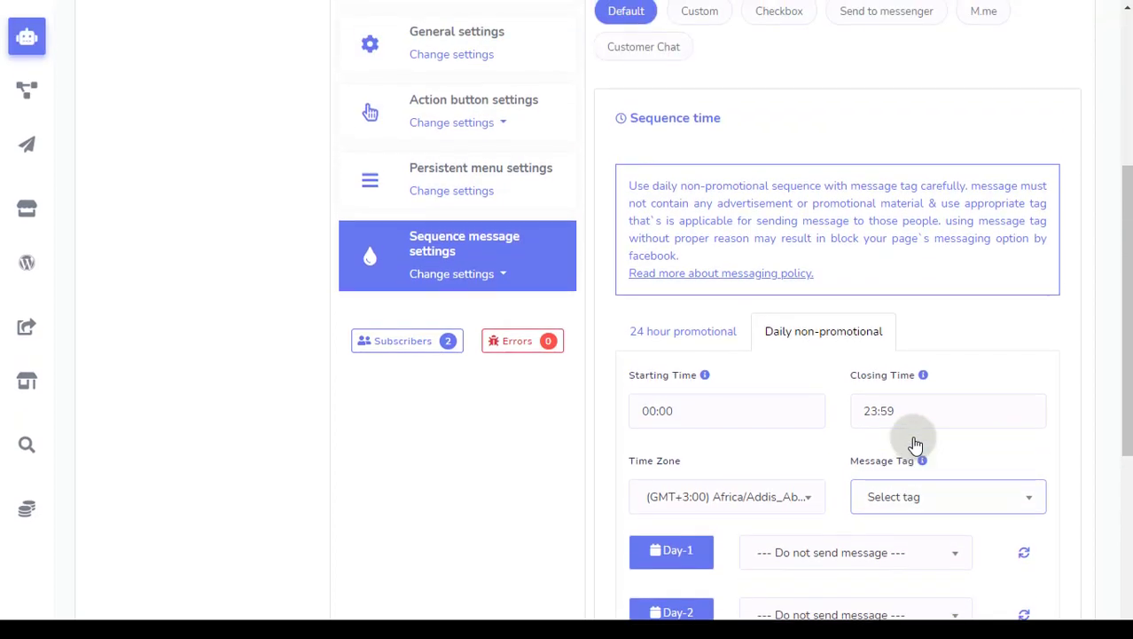
{"action": "scroll", "coordinate": [915, 444], "scroll_direction": "up", "scroll_amount": 2}
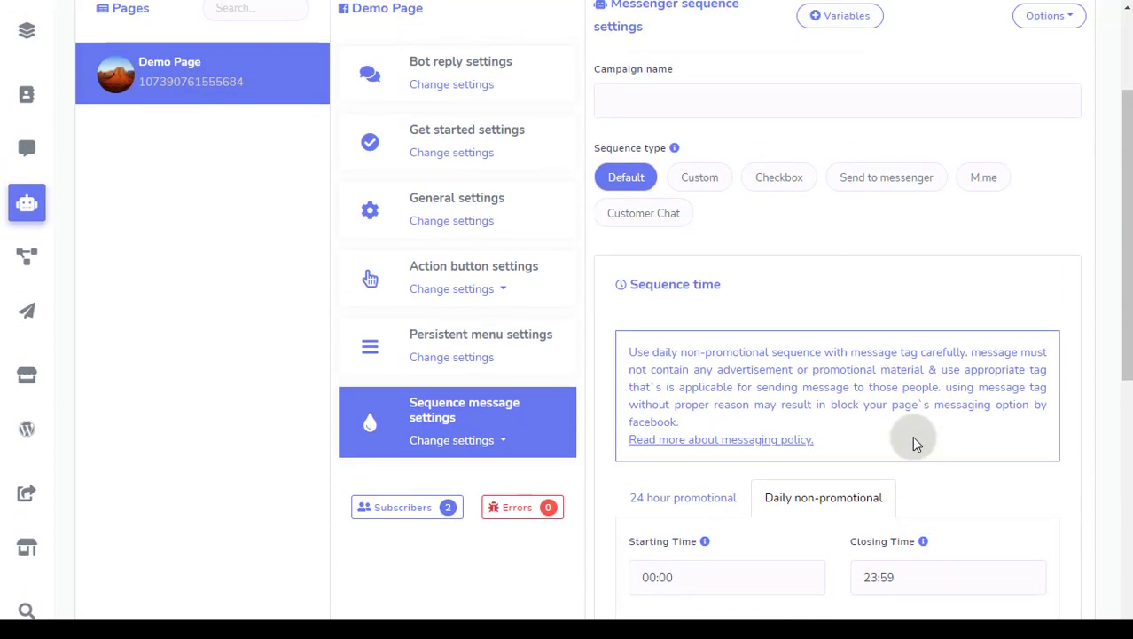
Step: Open the Sms/email sequence settings under Sequence message settings and start adding a new sequence
{"action": "scroll", "coordinate": [916, 444], "scroll_direction": "up", "scroll_amount": 1}
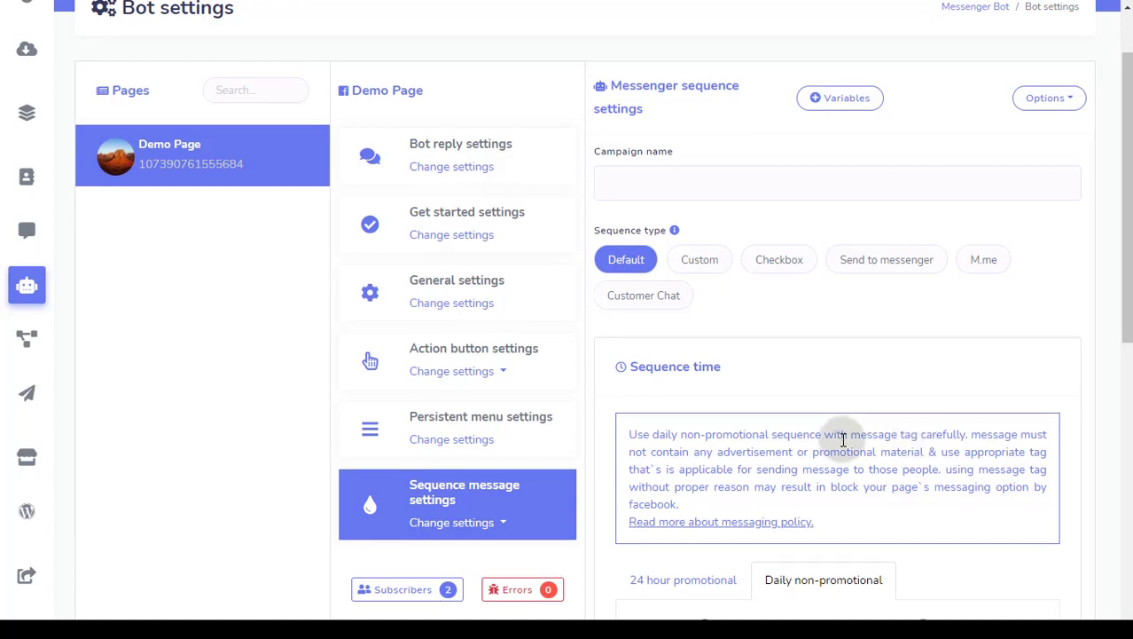
{"action": "scroll", "coordinate": [843, 440], "scroll_direction": "down", "scroll_amount": 2}
{"action": "scroll", "coordinate": [843, 440], "scroll_direction": "down", "scroll_amount": 1}
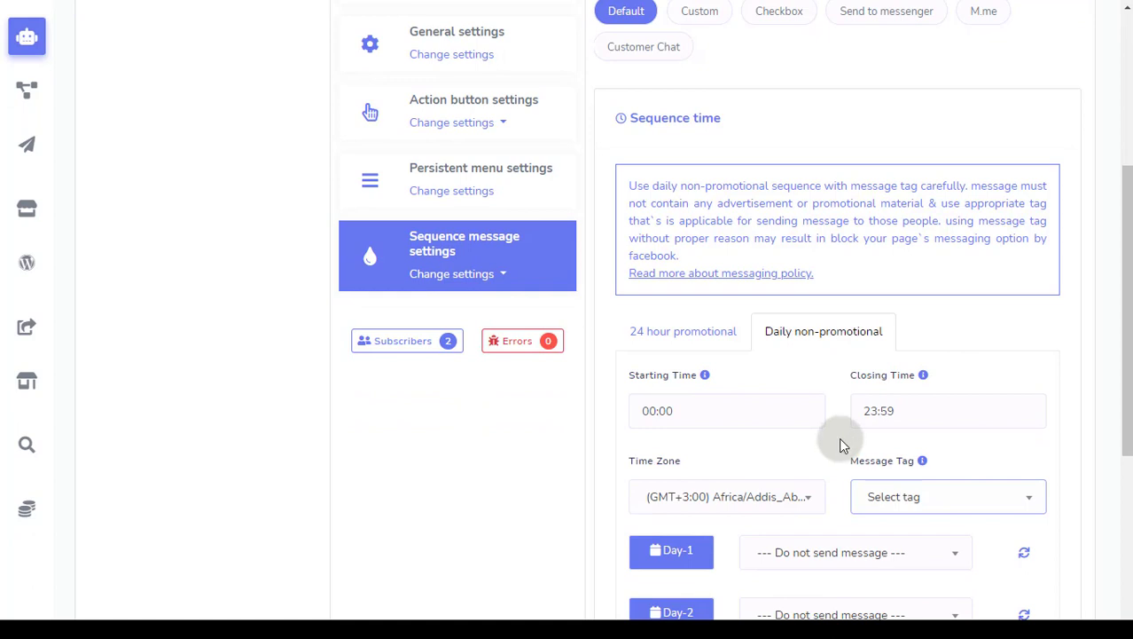
{"action": "left_click", "coordinate": [484, 282]}
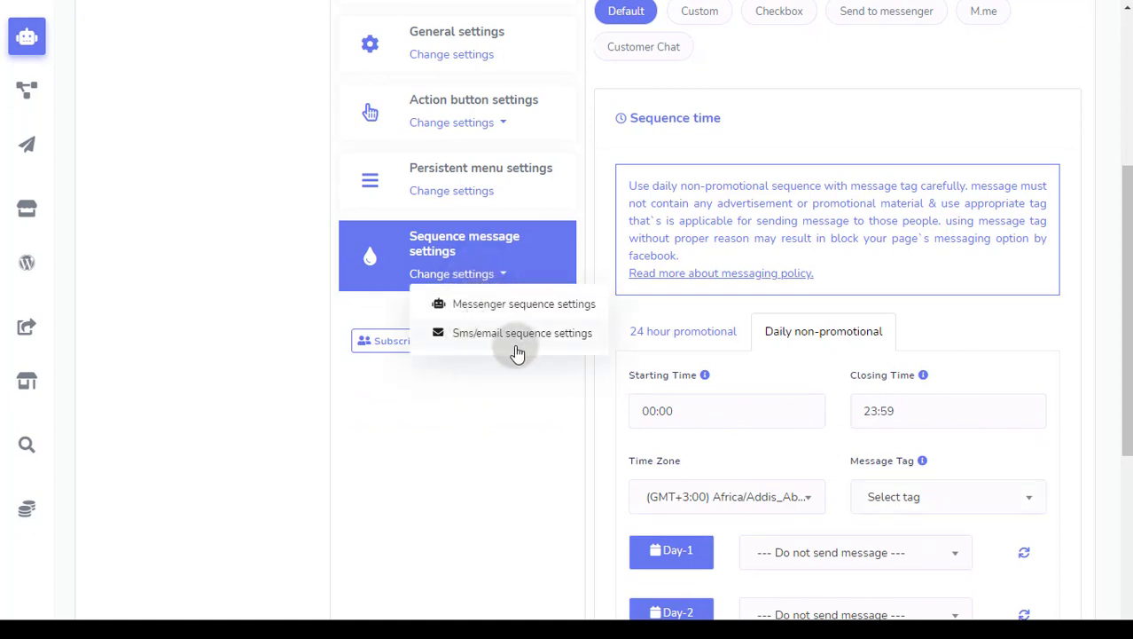
{"action": "left_click", "coordinate": [461, 338]}
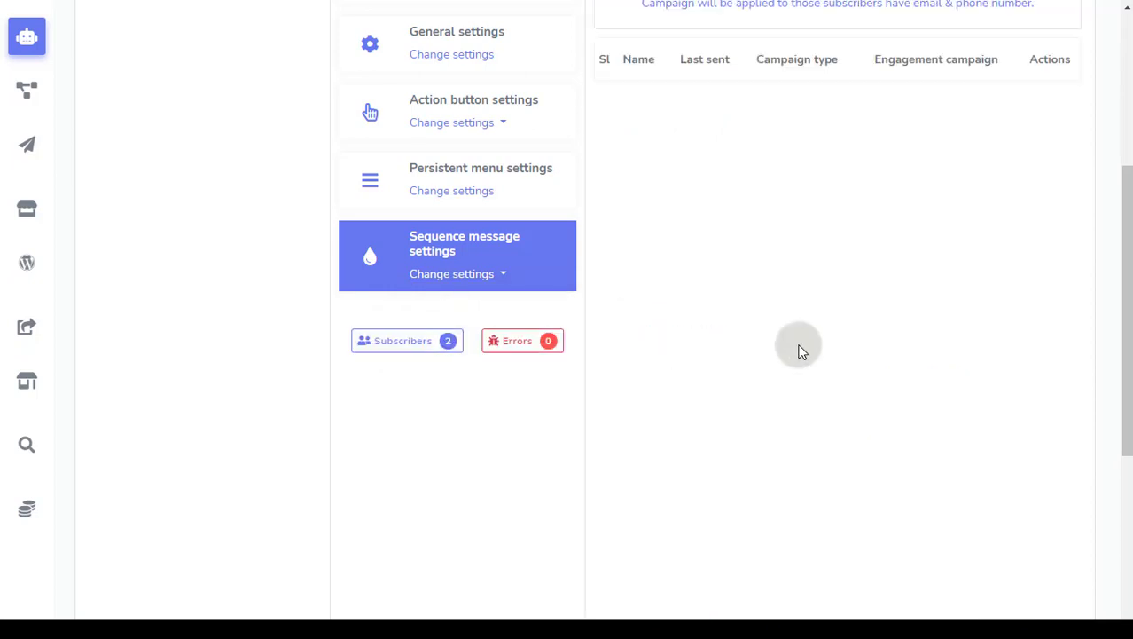
{"action": "scroll", "coordinate": [798, 350], "scroll_direction": "up", "scroll_amount": 2}
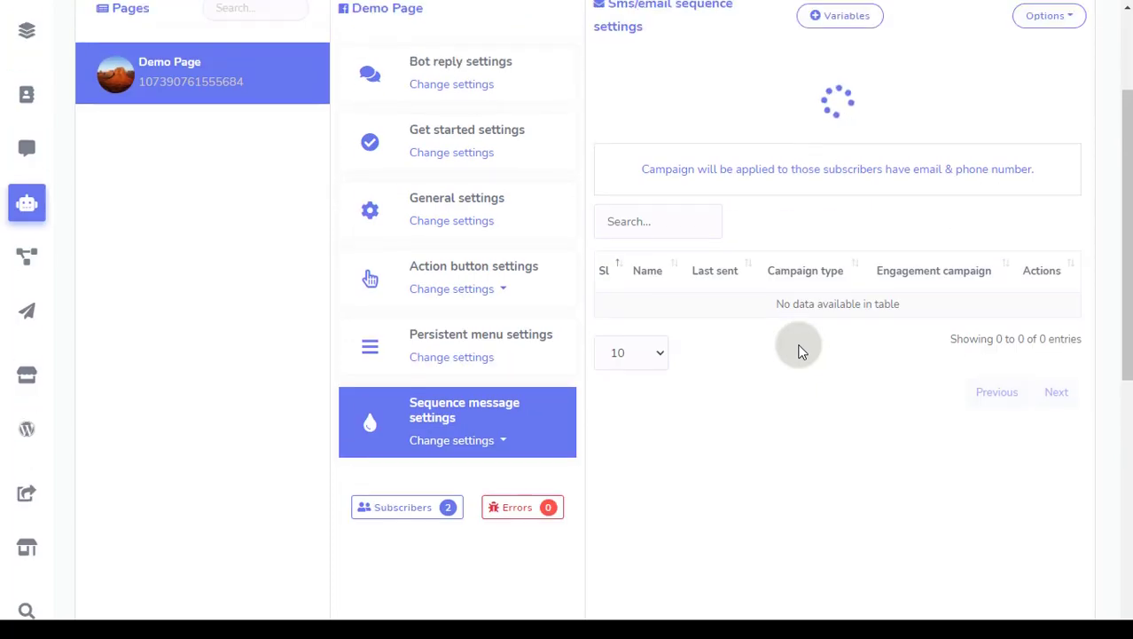
{"action": "scroll", "coordinate": [798, 350], "scroll_direction": "up", "scroll_amount": 2}
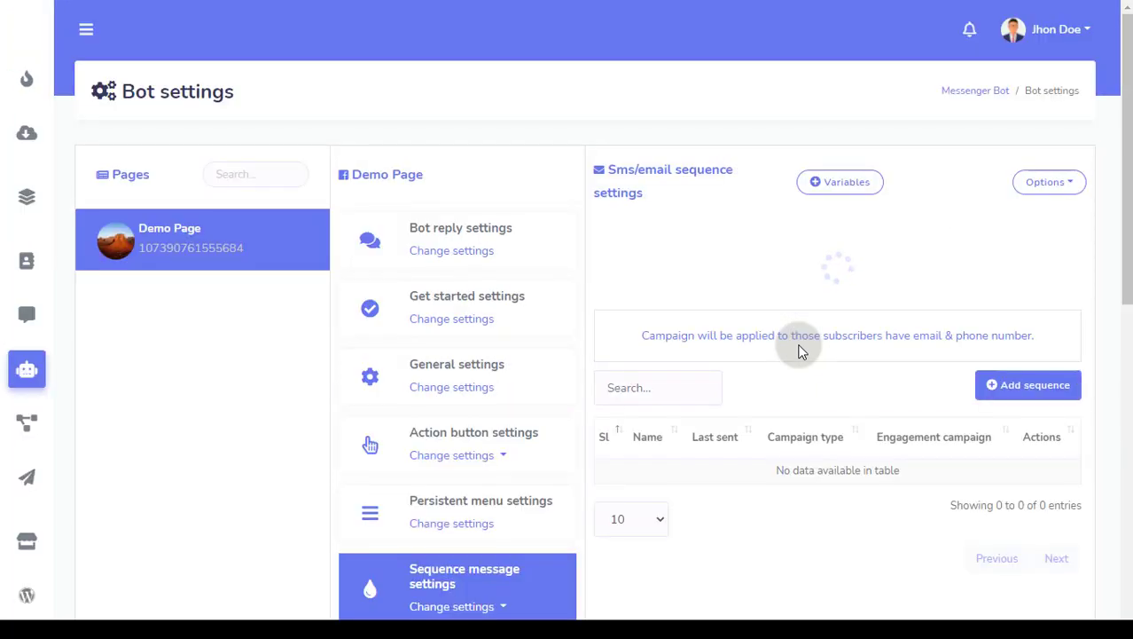
{"action": "scroll", "coordinate": [798, 351], "scroll_direction": "down", "scroll_amount": 1}
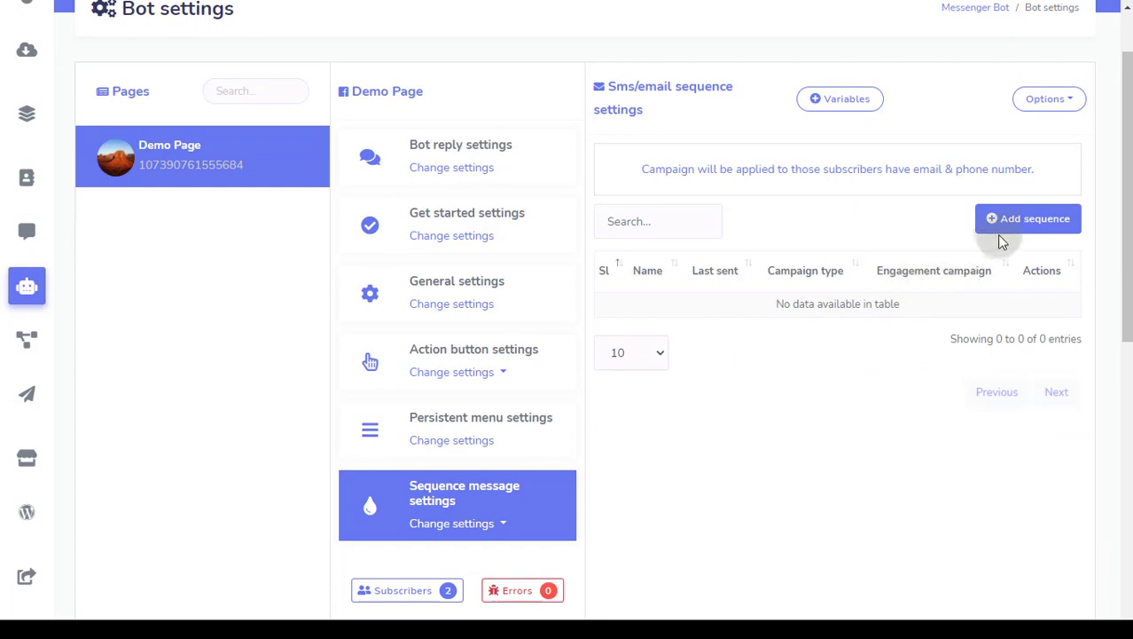
{"action": "left_click", "coordinate": [1040, 229]}
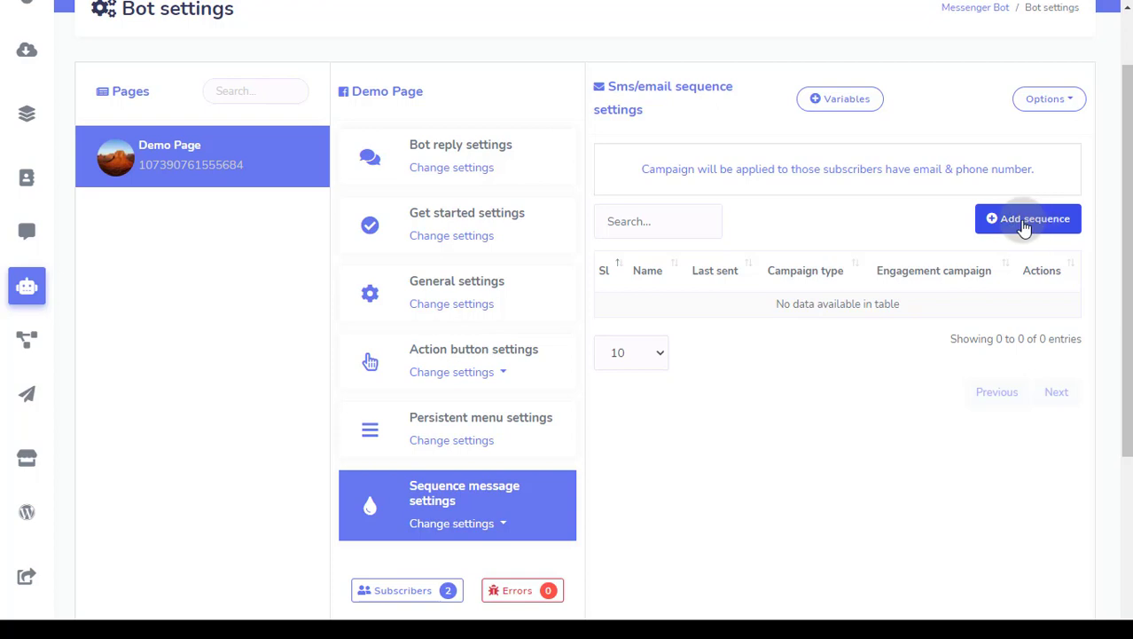
{"action": "left_click", "coordinate": [1022, 227]}
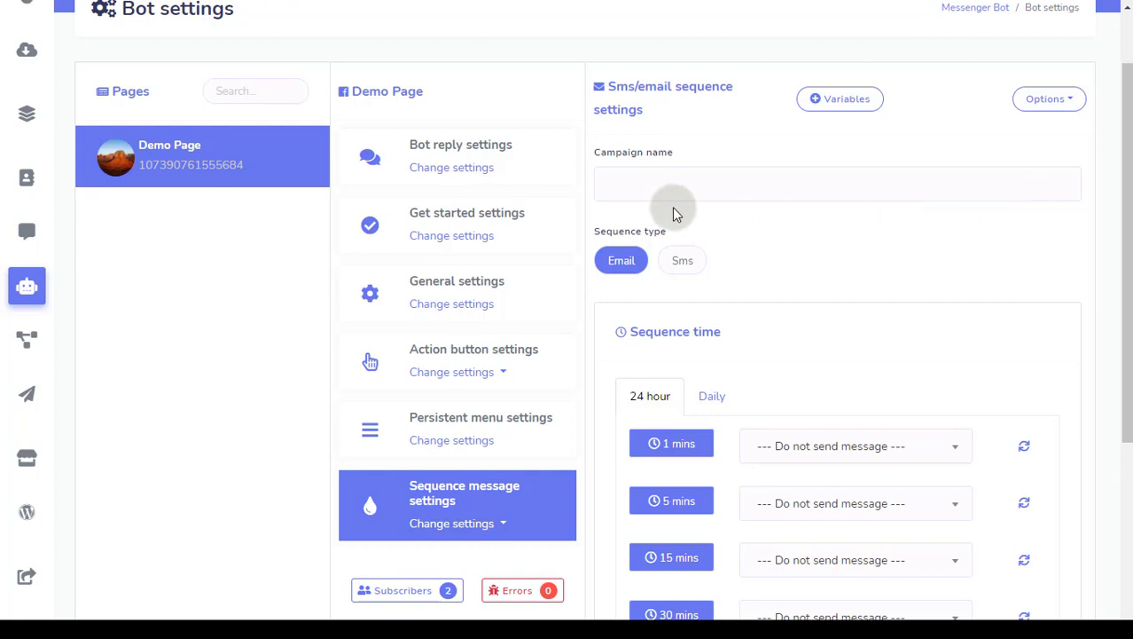
Step: Compare the Sms and Email sequence types, and examine the Daily sequence time options for the Email type
{"action": "left_click", "coordinate": [640, 189]}
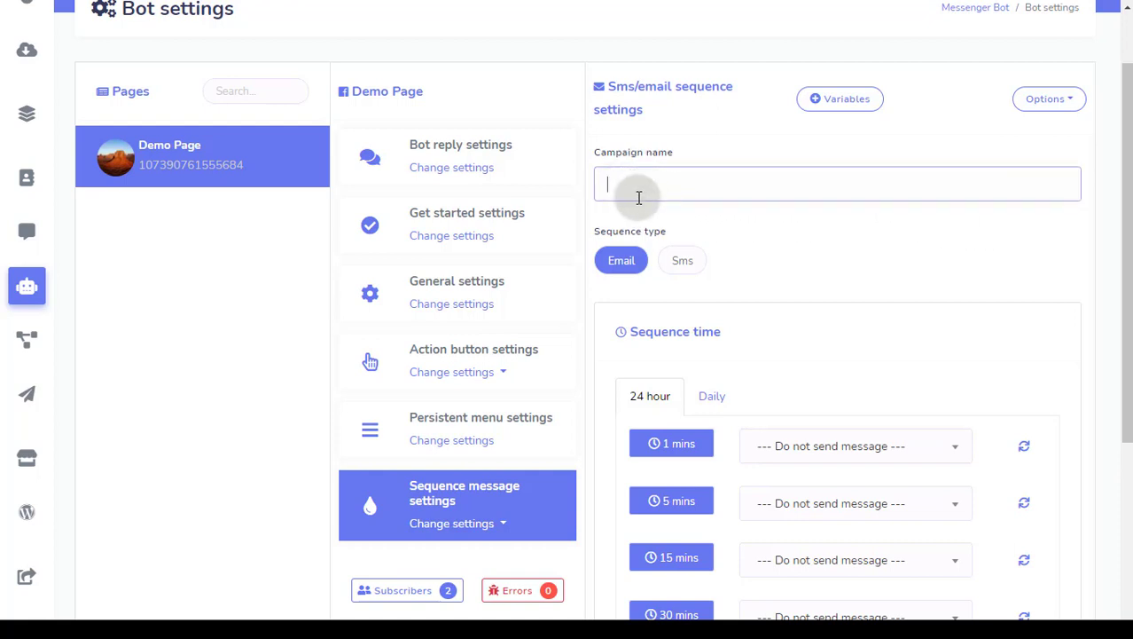
{"action": "left_click", "coordinate": [680, 271]}
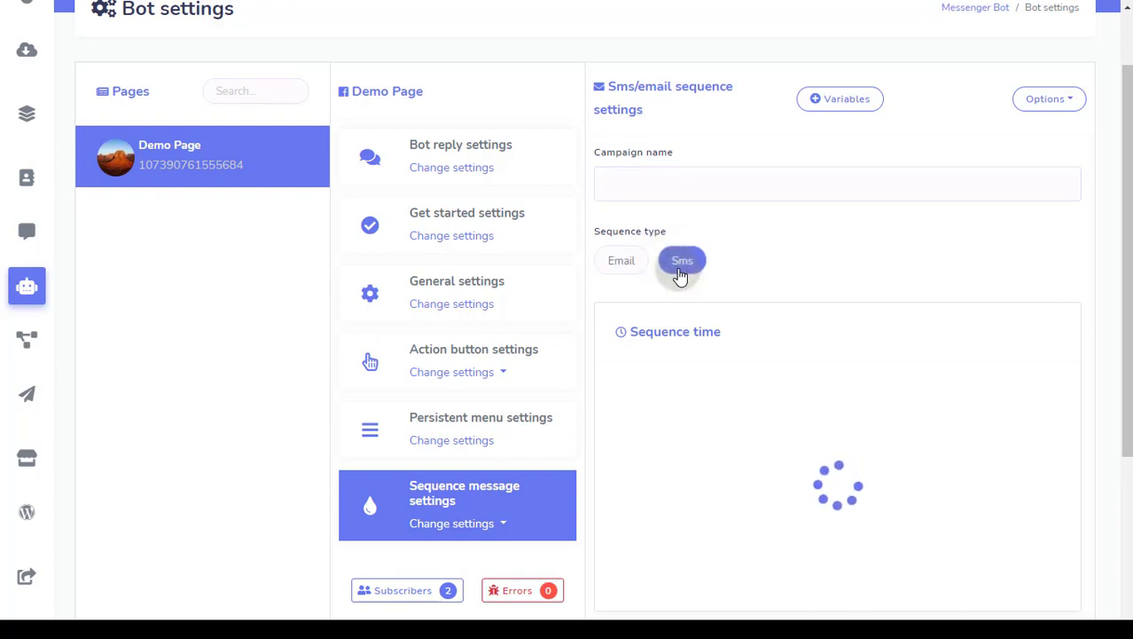
{"action": "left_click", "coordinate": [624, 266]}
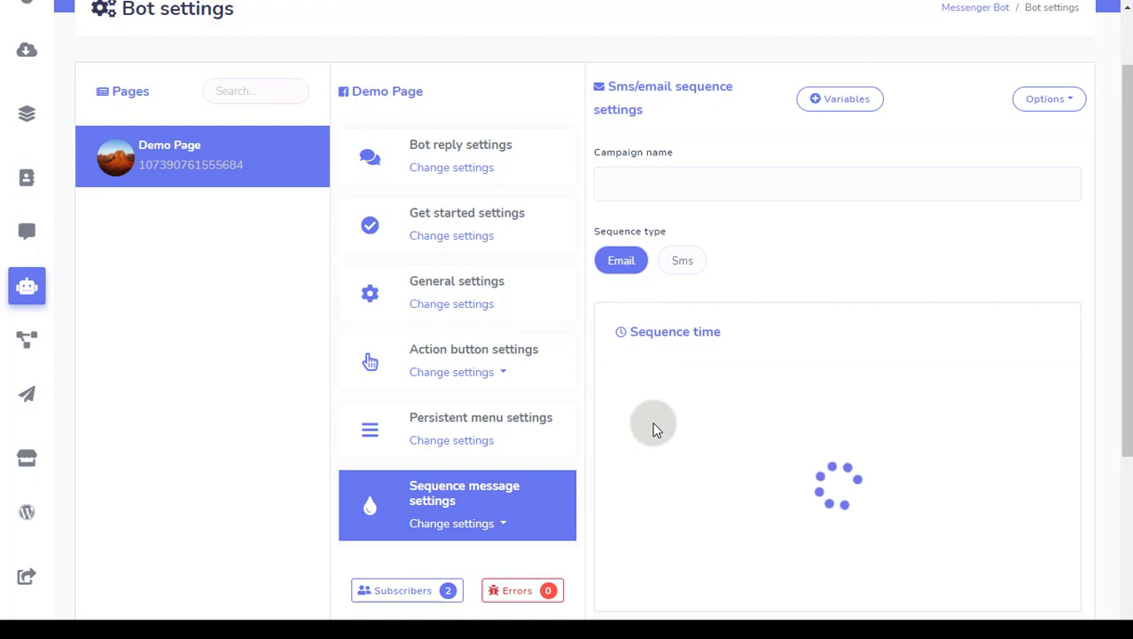
{"action": "left_click", "coordinate": [712, 399]}
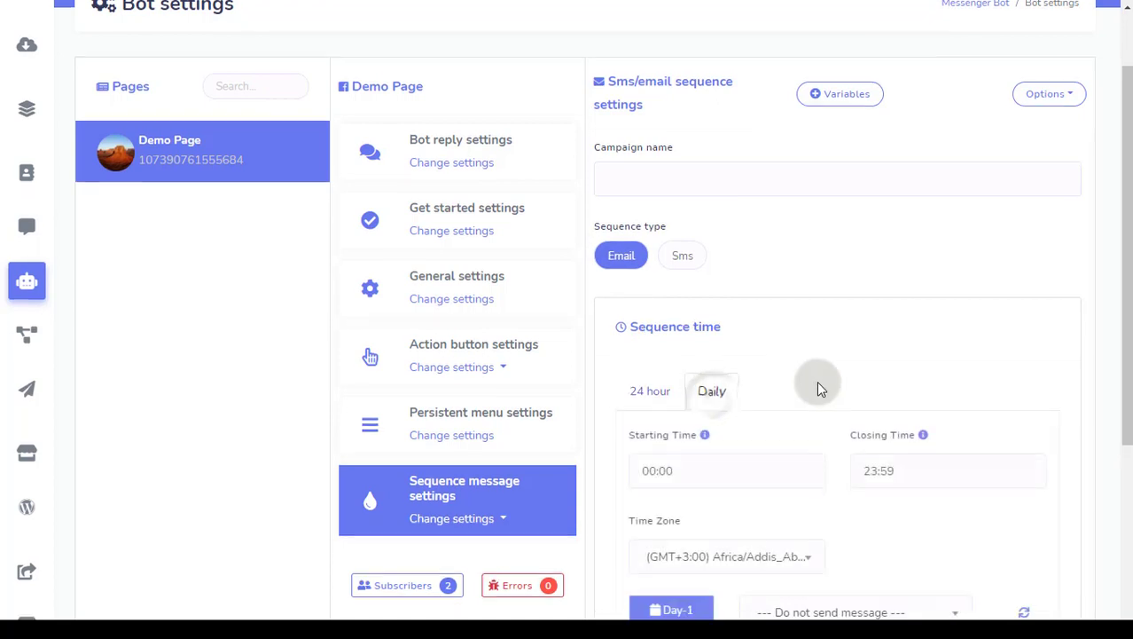
{"action": "scroll", "coordinate": [817, 380], "scroll_direction": "down", "scroll_amount": 3}
{"action": "scroll", "coordinate": [816, 381], "scroll_direction": "up", "scroll_amount": 2}
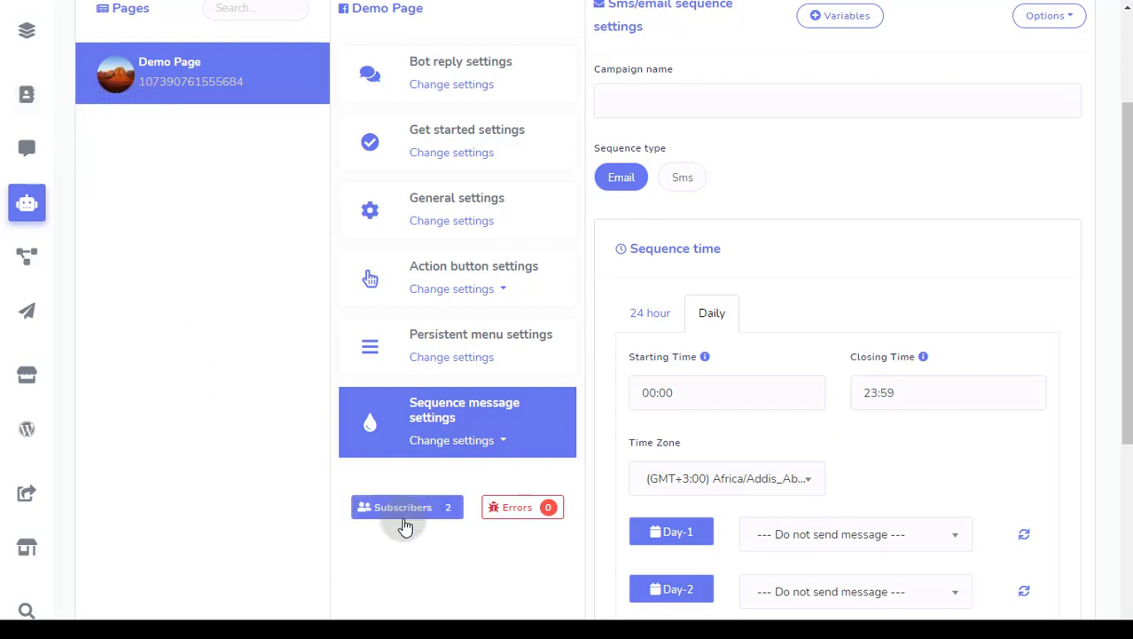
Step: View the Demo Page's error report for the last 7 days and close it
{"action": "left_click", "coordinate": [515, 508]}
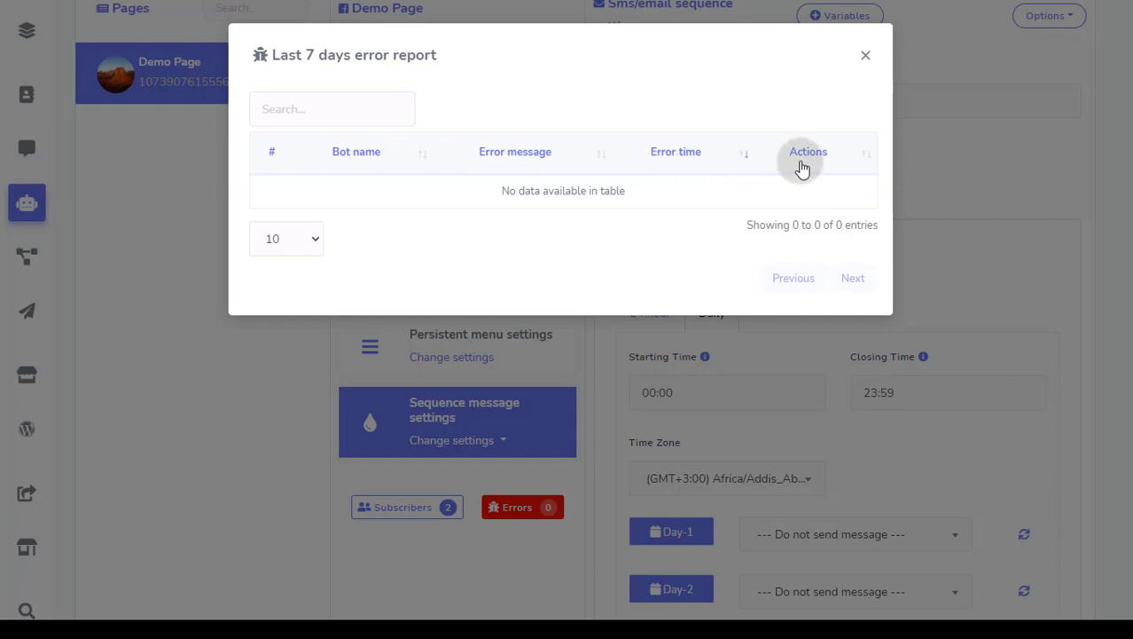
{"action": "left_click", "coordinate": [866, 59]}
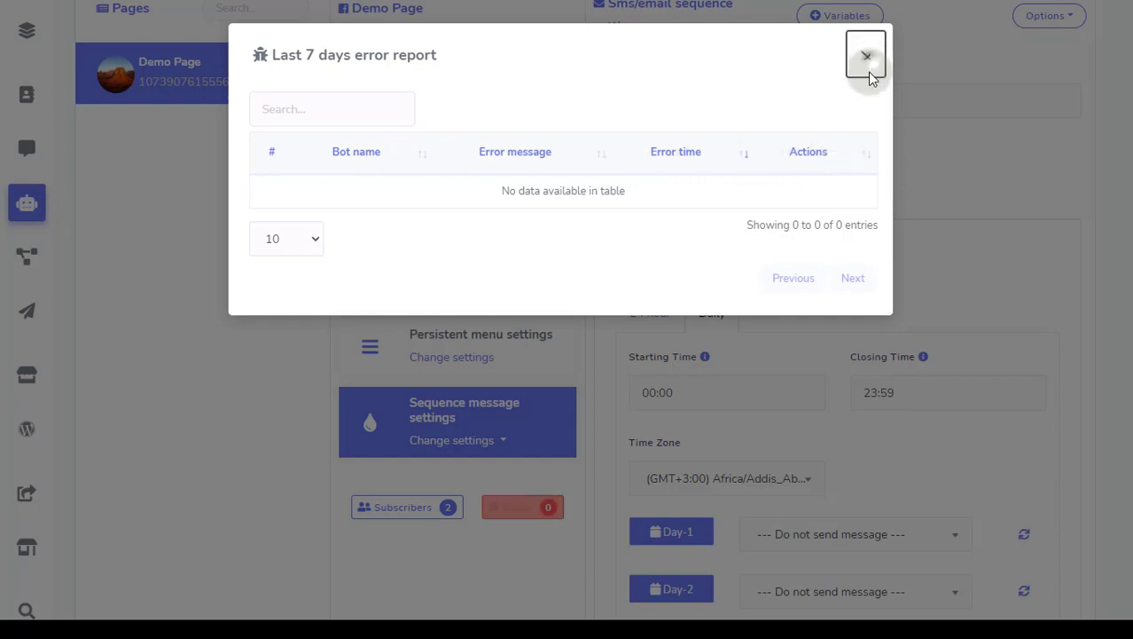